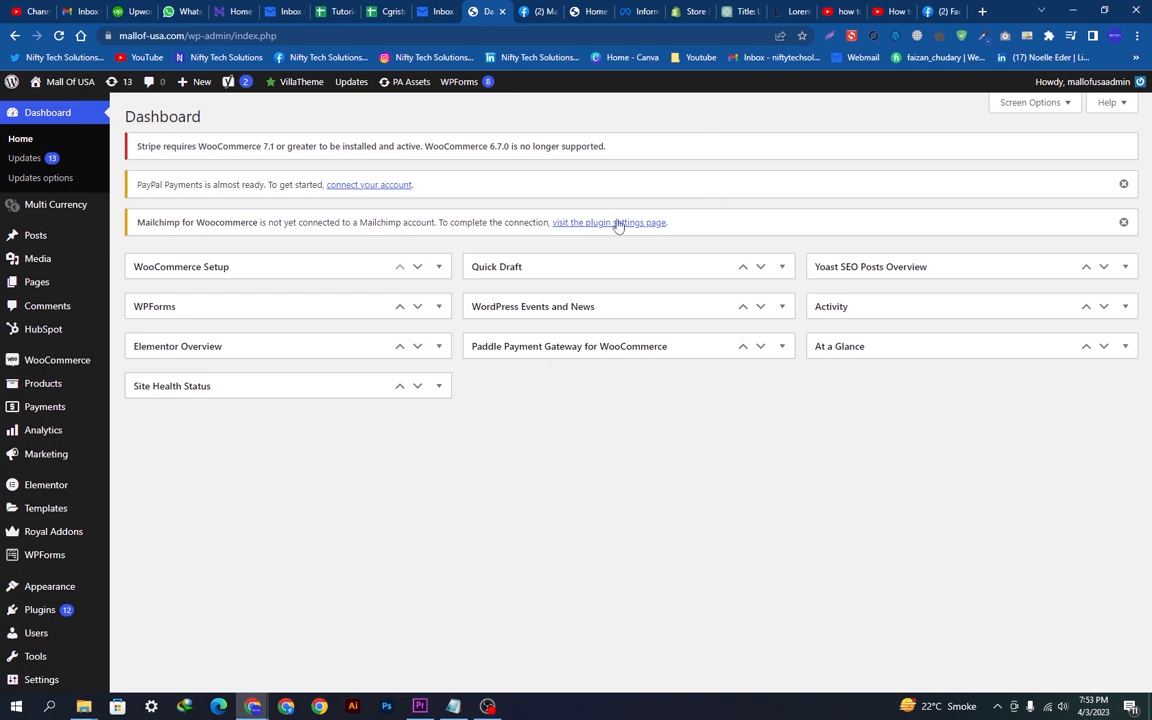
Look over the Majestic Clothes Store Facebook page, including its intro, photos and posts
scroll(679, 255, down, 3)
scroll(676, 249, up, 3)
click(540, 12)
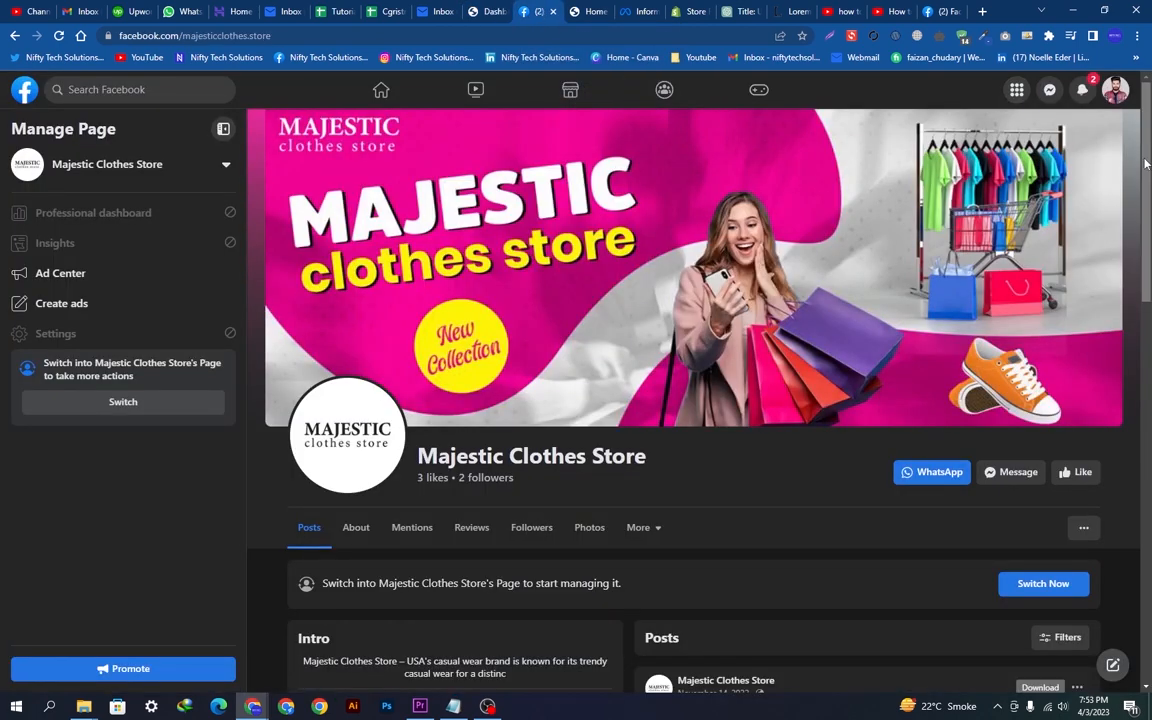
scroll(1120, 343, down, 5)
scroll(1120, 343, up, 5)
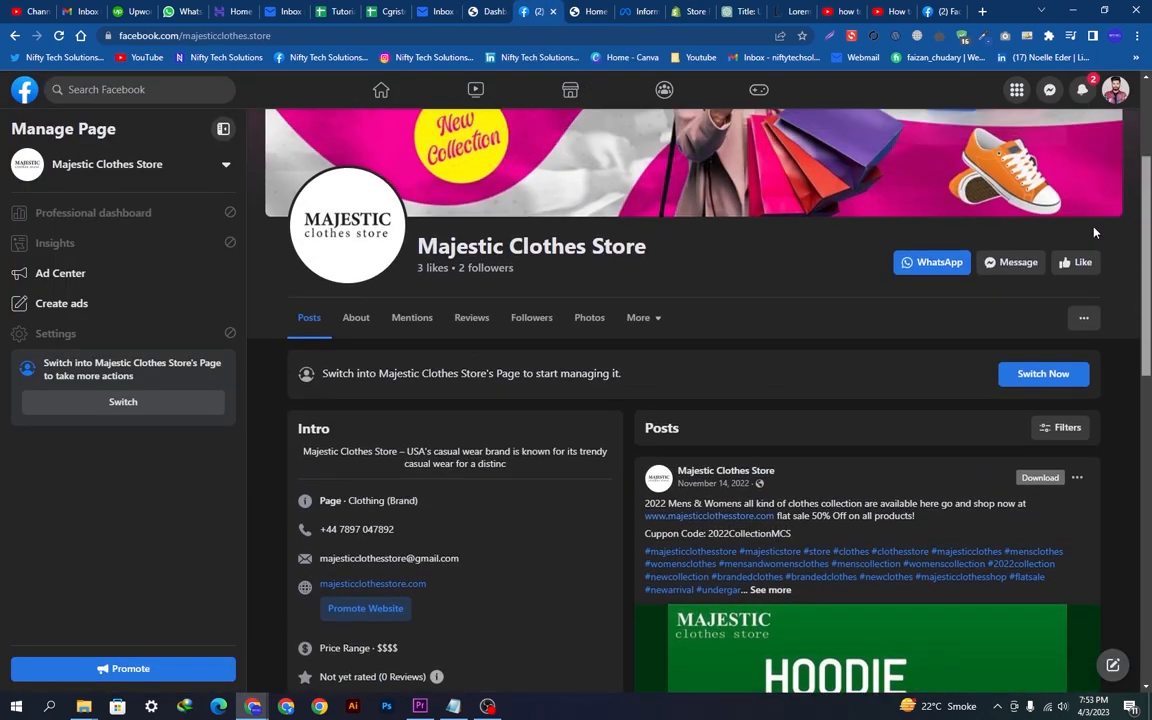
scroll(1094, 240, down, 1)
scroll(1092, 251, down, 1)
scroll(1088, 261, down, 5)
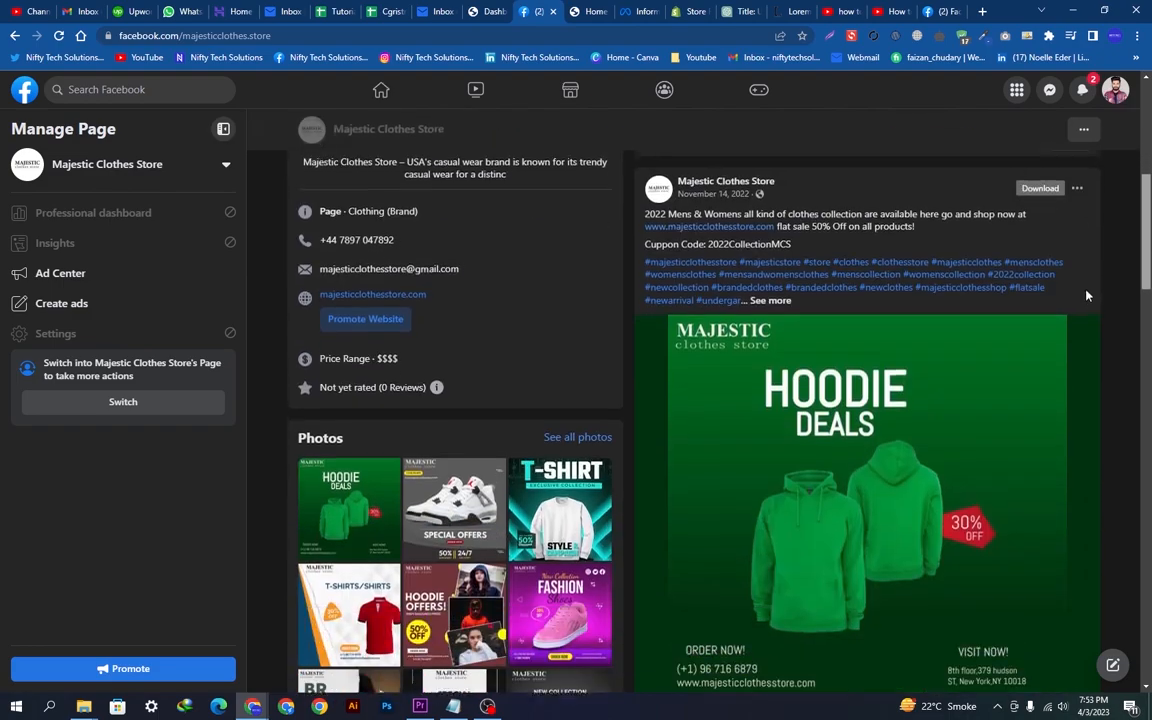
scroll(955, 317, up, 10)
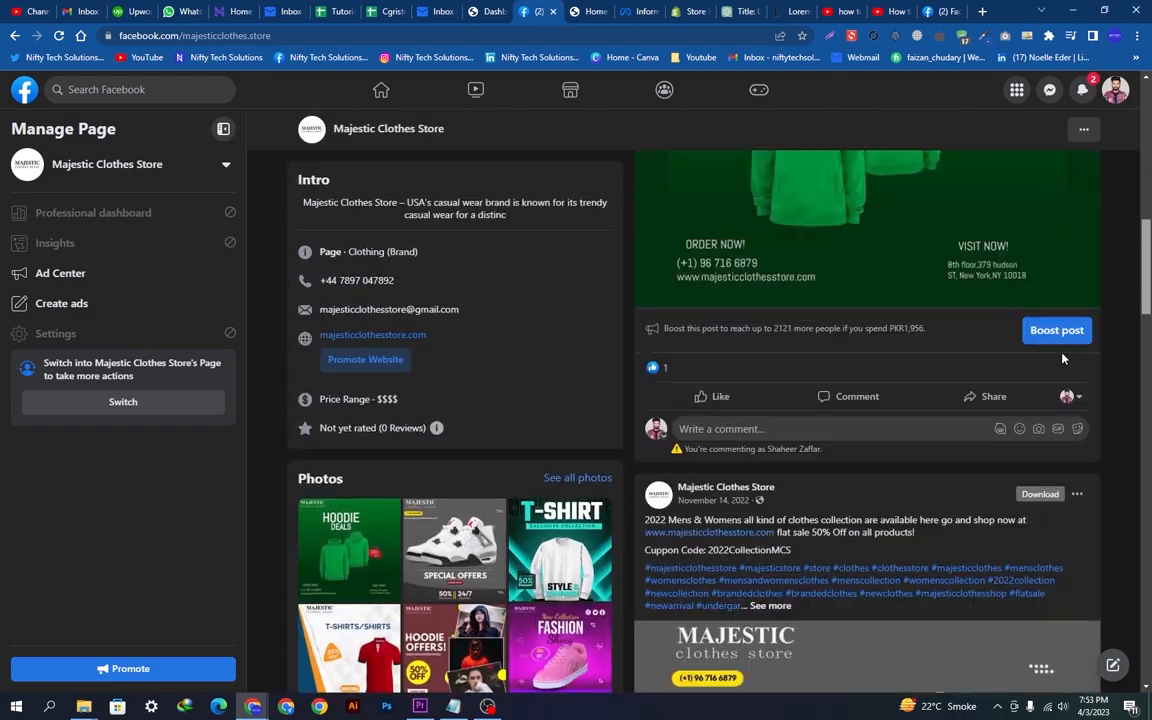
scroll(536, 356, down, 10)
scroll(536, 356, up, 10)
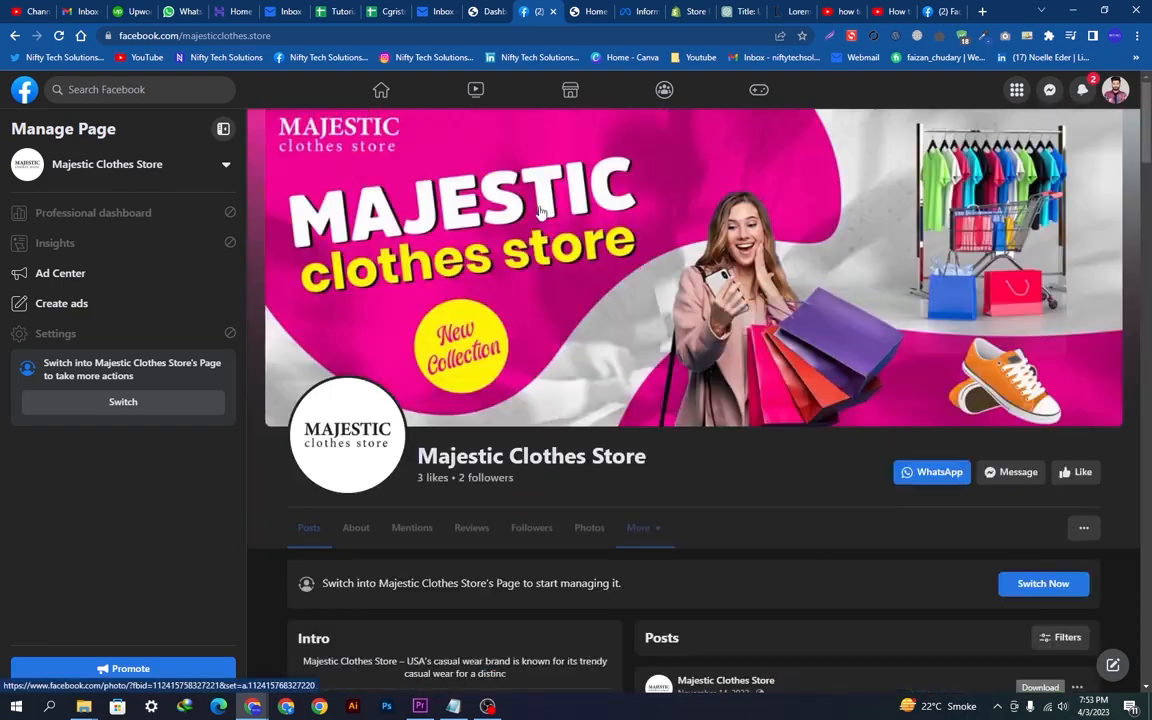
Browse the Mall Of USA storefront's home page and its full Shop product listing, finishing back on the home page
key(ctrl+Tab)
scroll(552, 239, down, 8)
scroll(634, 369, down, 5)
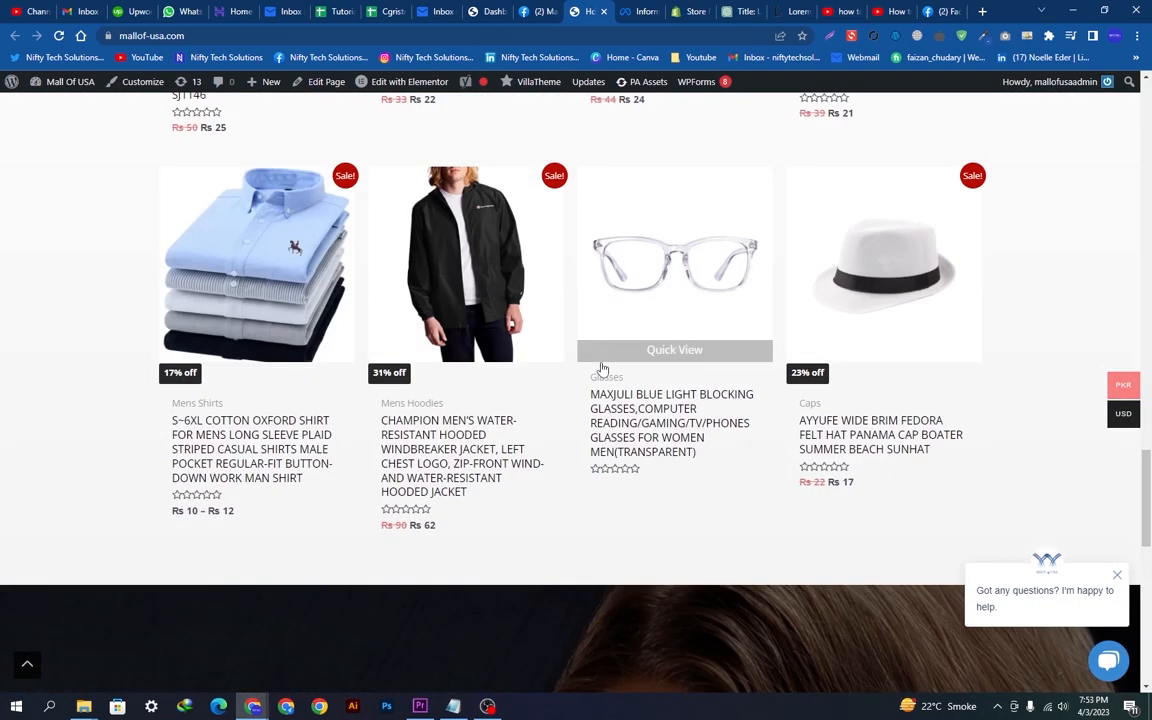
scroll(600, 360, up, 12)
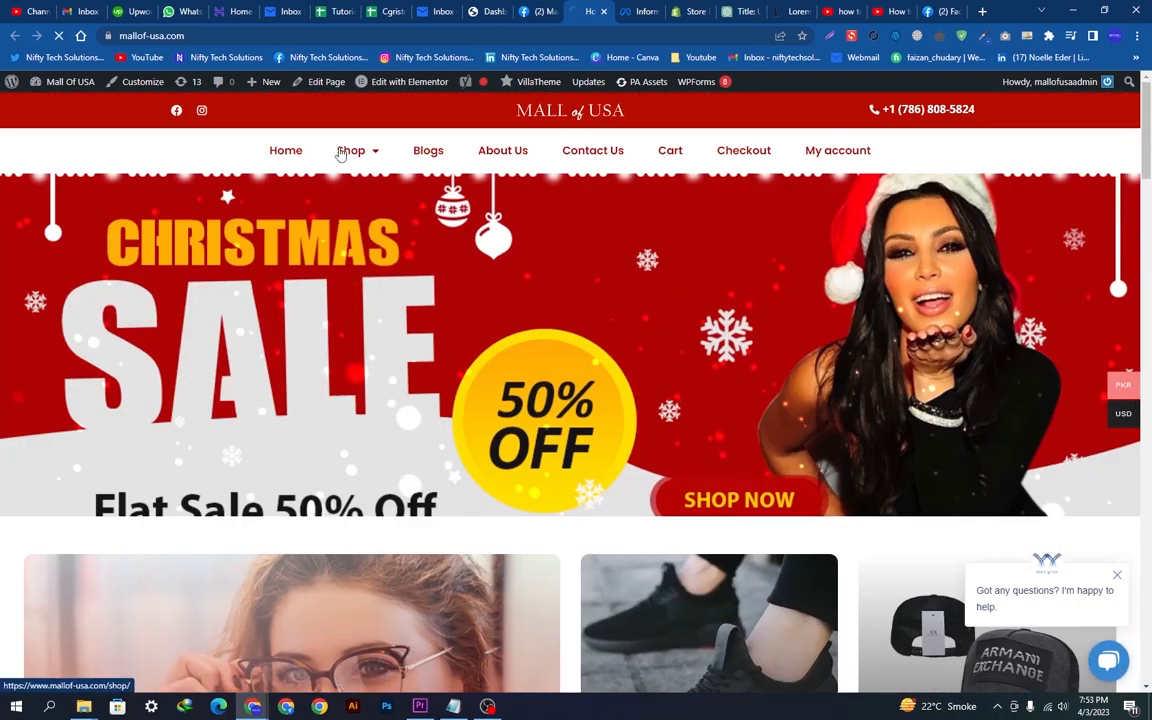
click(354, 163)
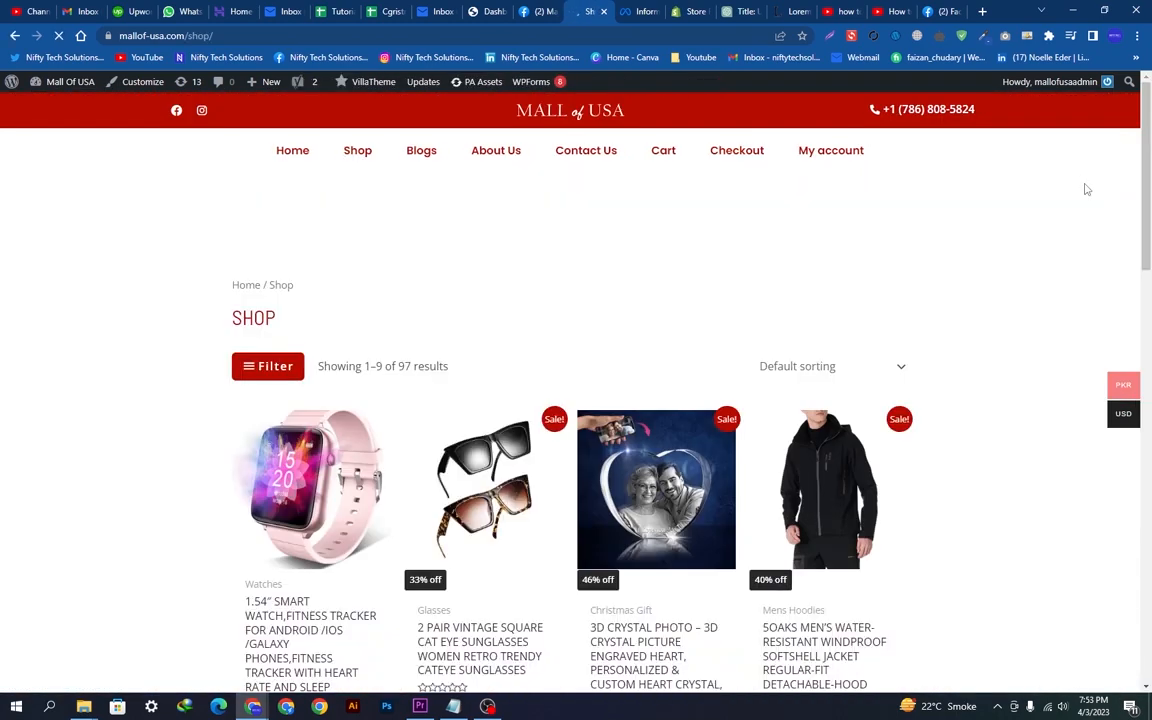
drag(1150, 140, 1143, 591)
scroll(1143, 591, down, 8)
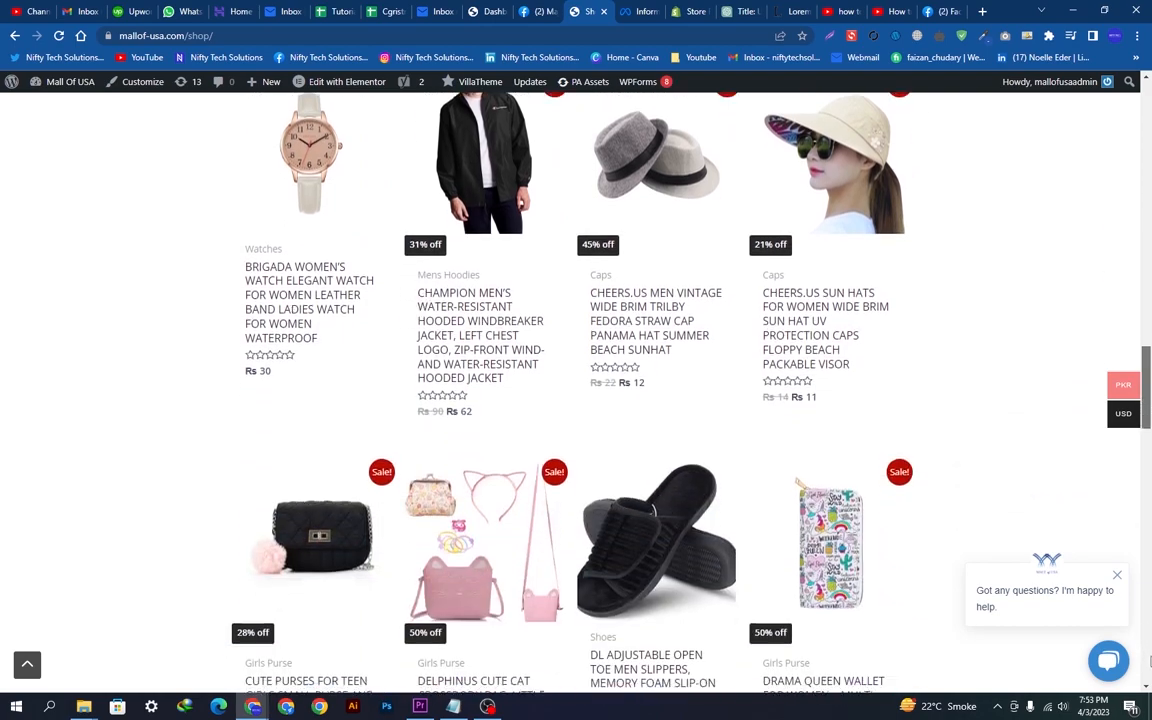
scroll(1143, 325, down, 4)
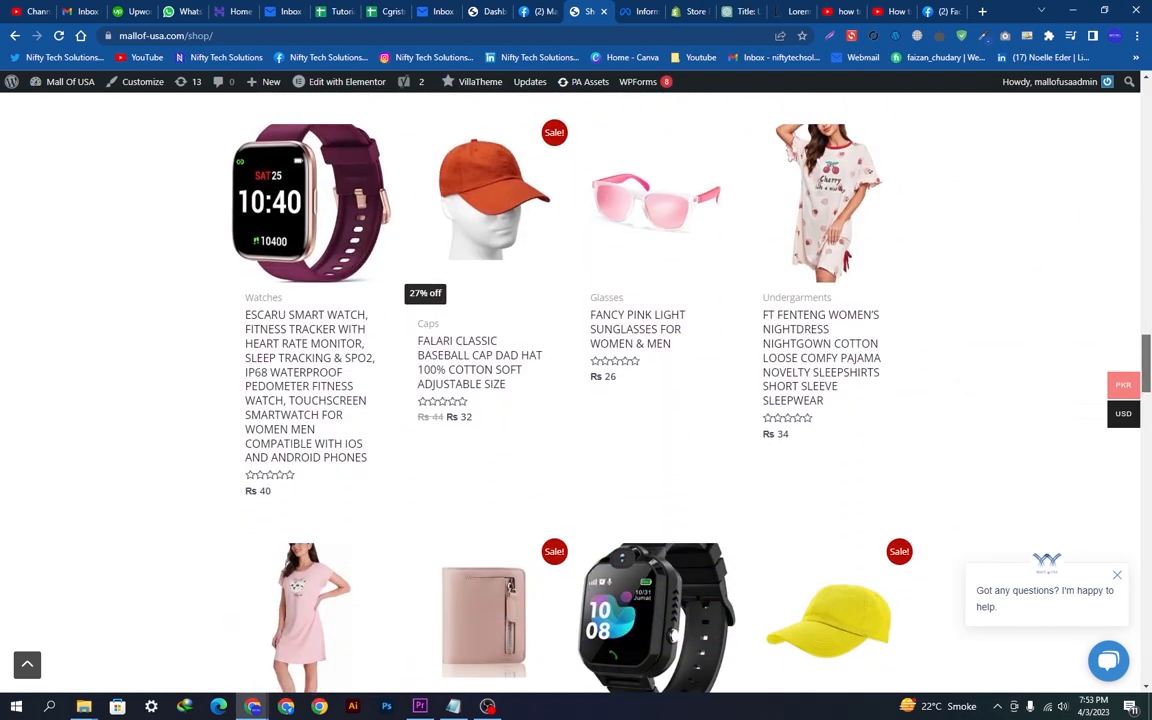
drag(1143, 328, 1151, 697)
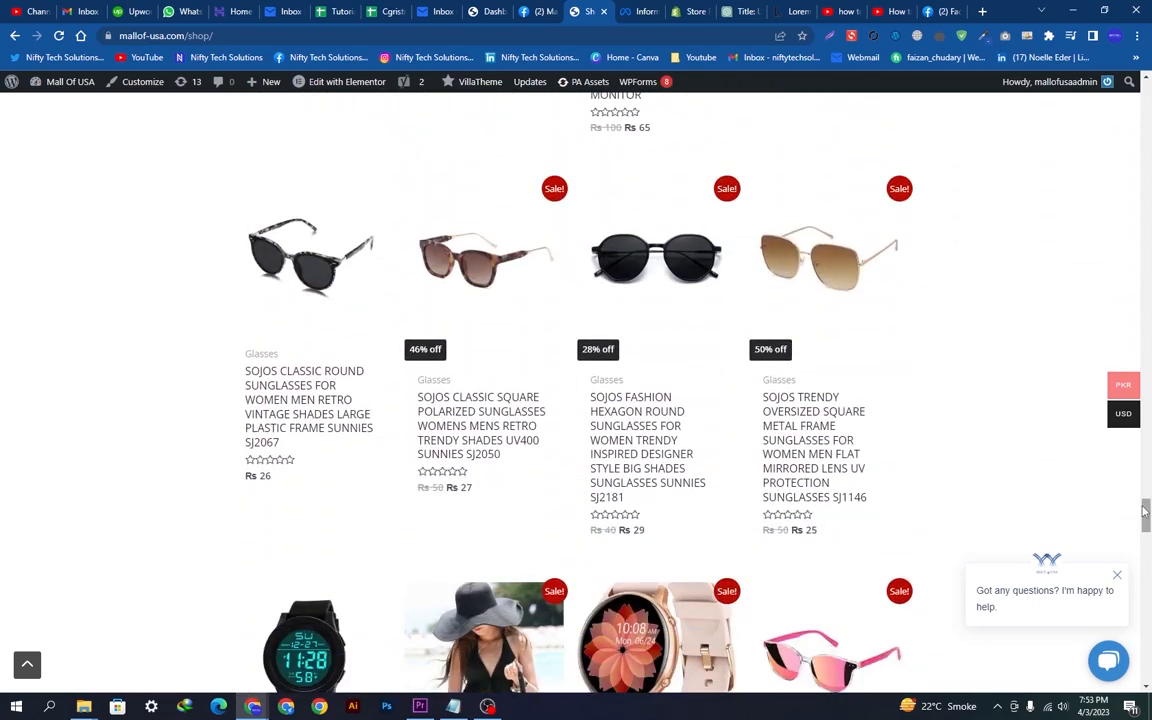
scroll(1146, 524, down, 2)
drag(1145, 524, 1110, 88)
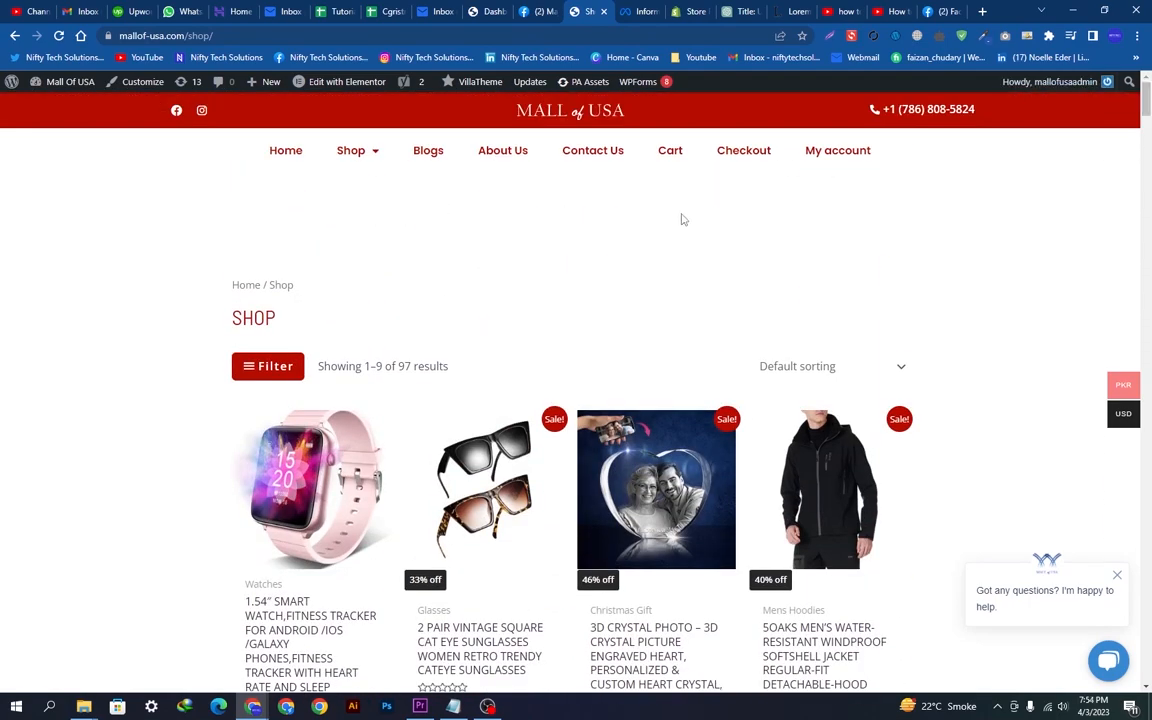
click(591, 112)
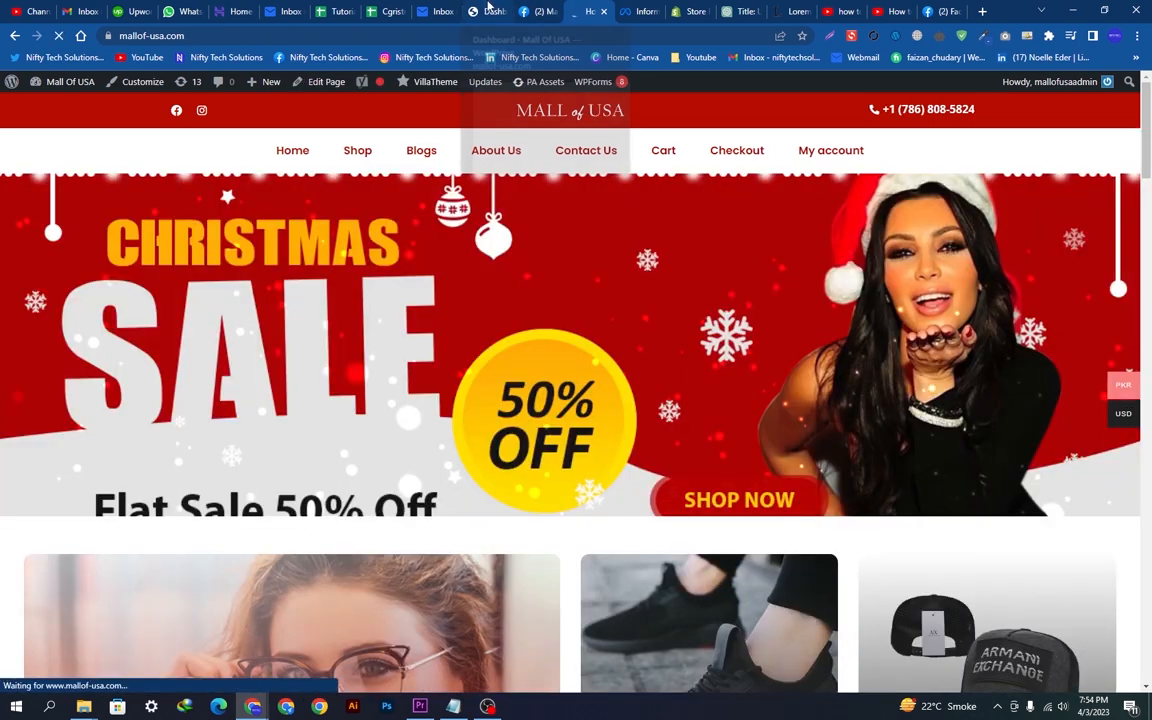
From the Mall Of USA WordPress dashboard, search for new plugins with the keyword "facebook"
click(486, 11)
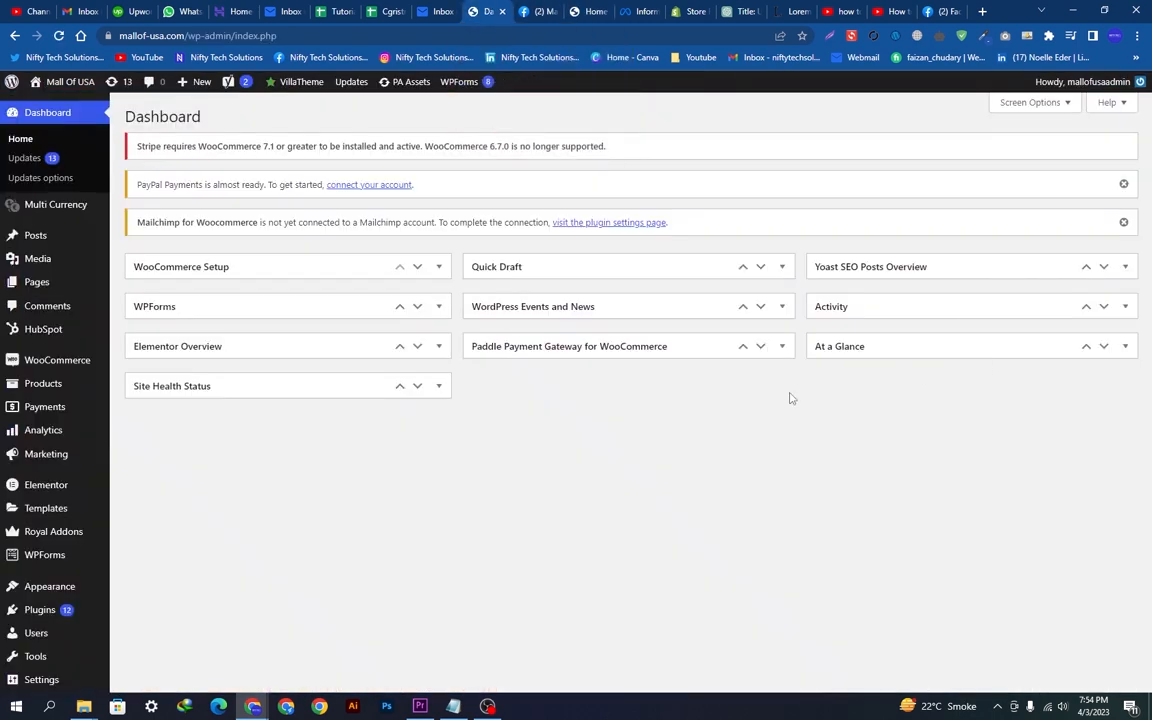
scroll(790, 398, down, 3)
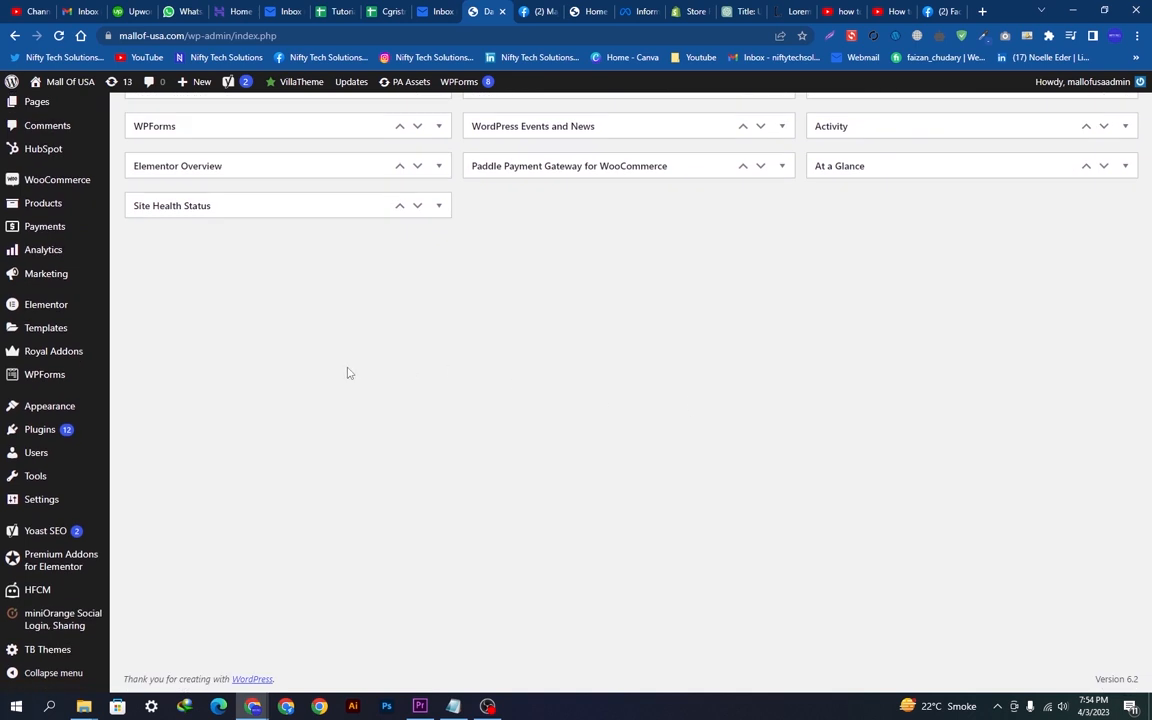
click(167, 453)
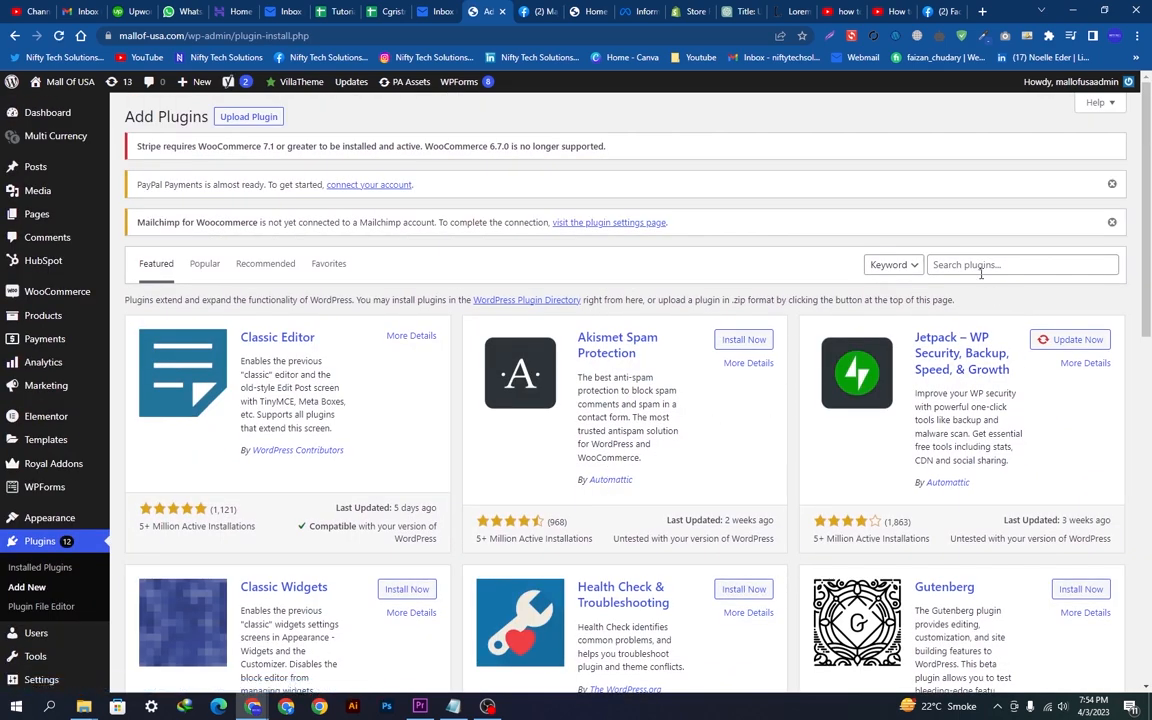
click(980, 268)
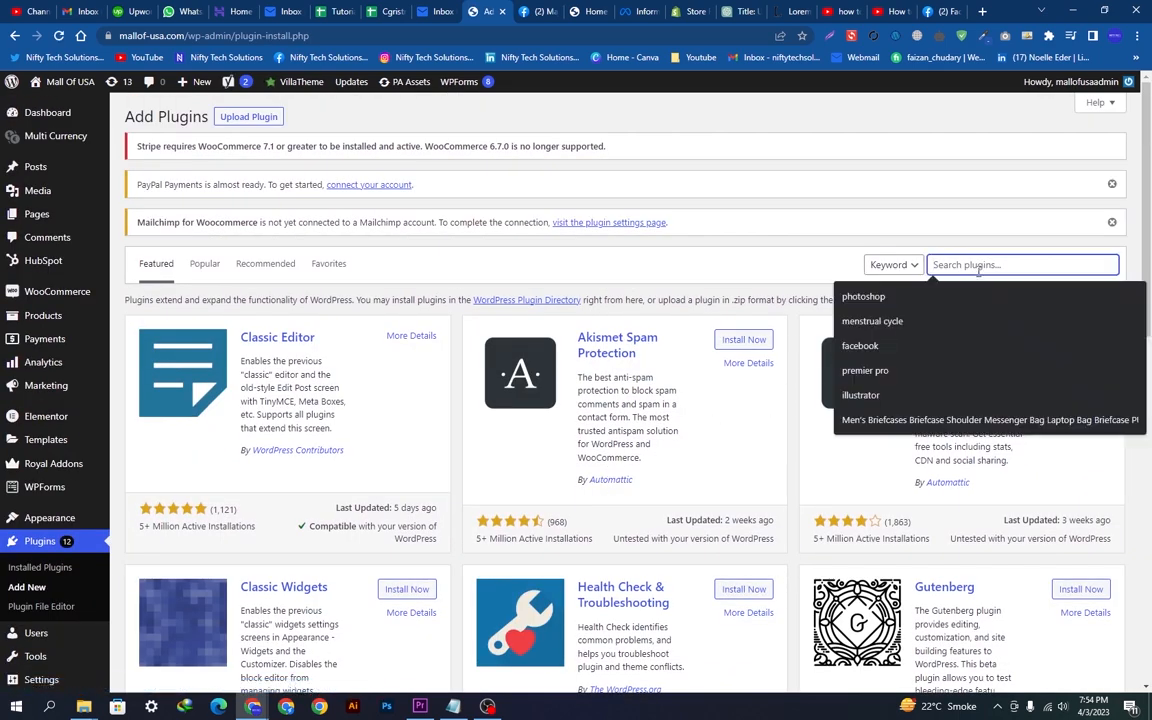
text(facebook)
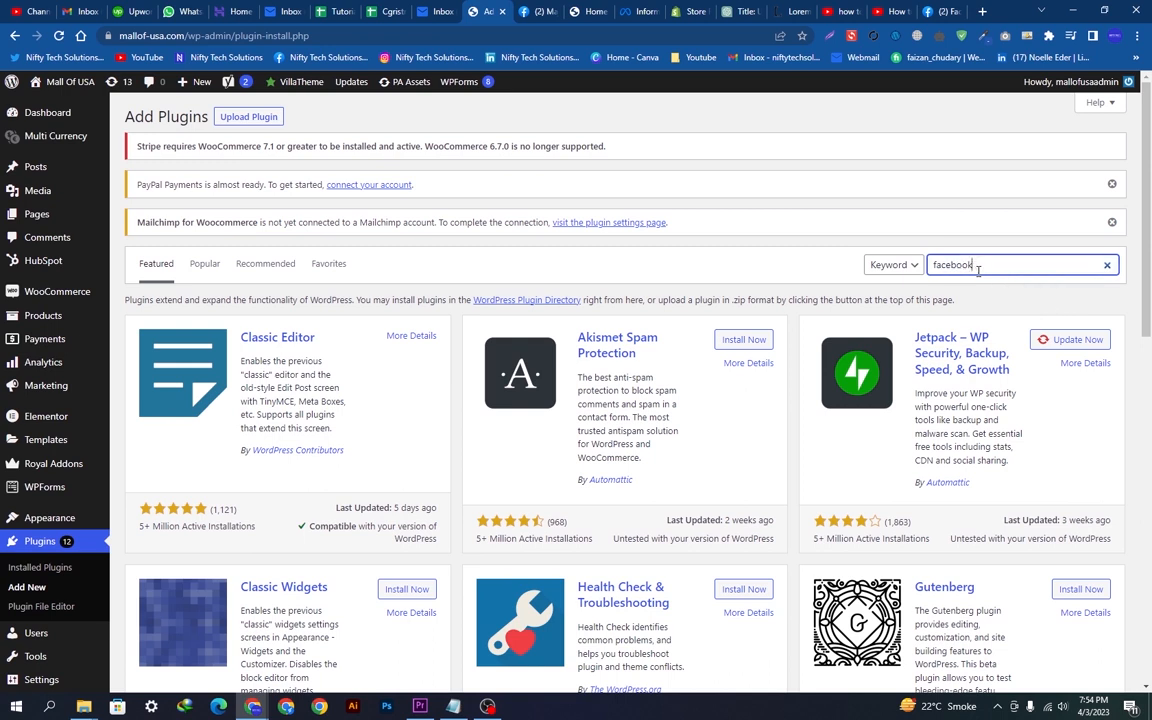
key(Return)
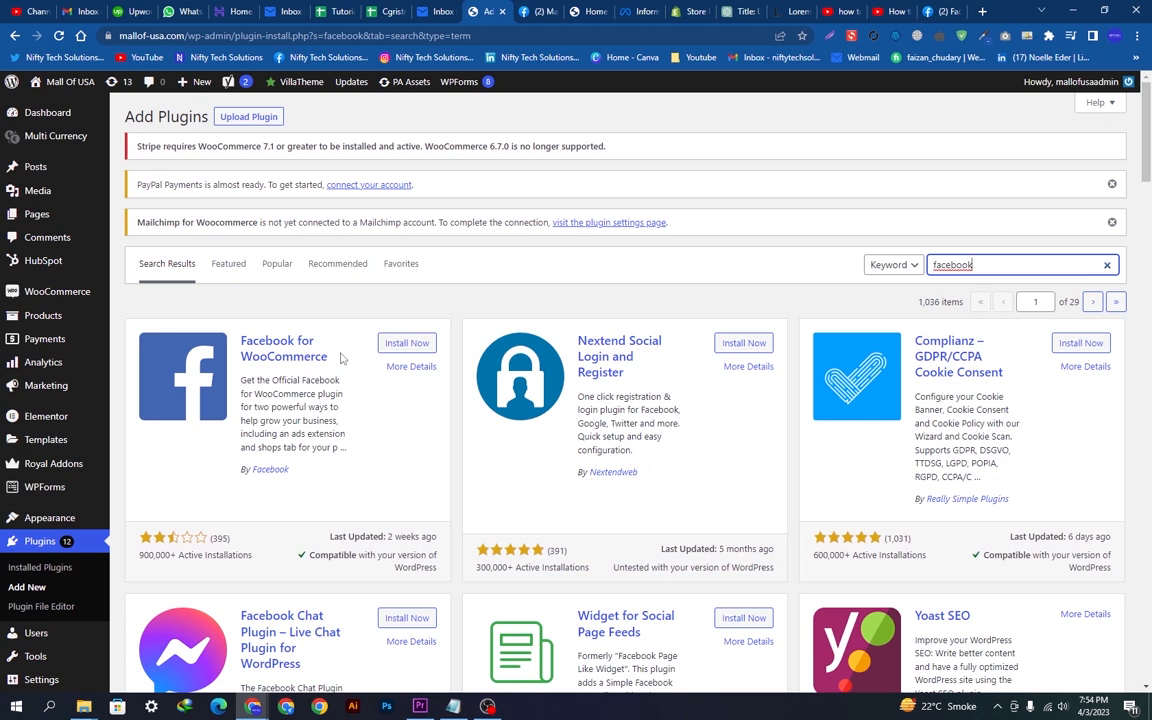
Install and activate the Facebook for WooCommerce plugin
drag(238, 341, 330, 357)
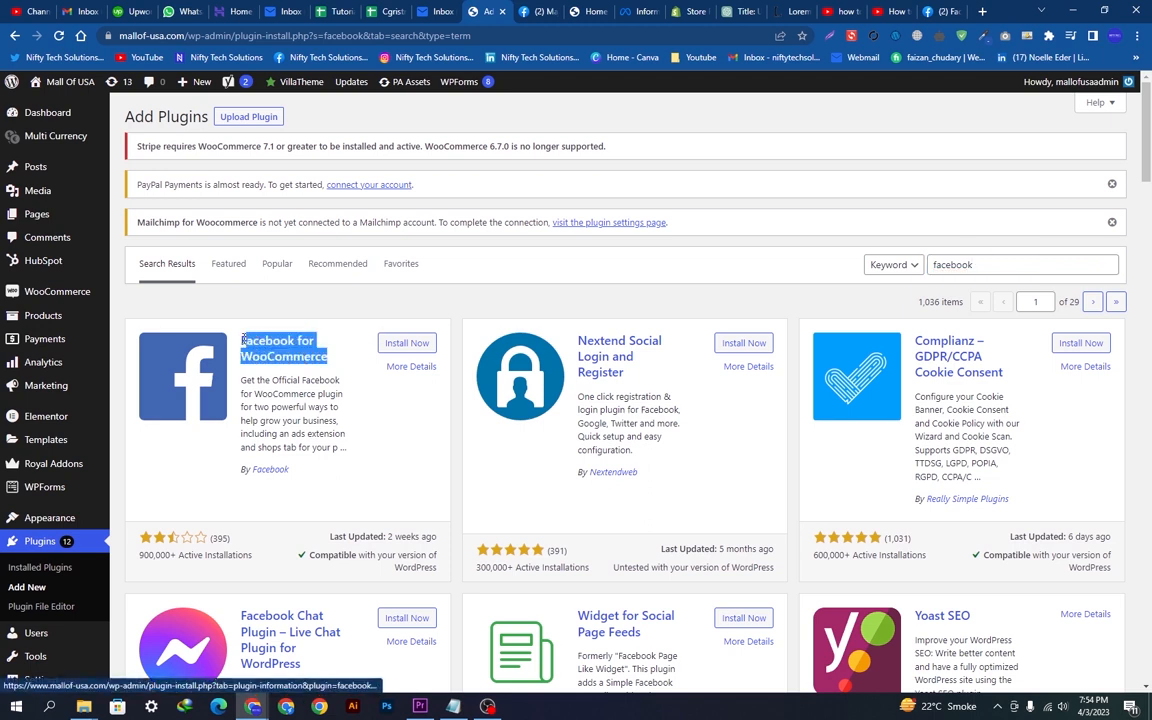
click(405, 343)
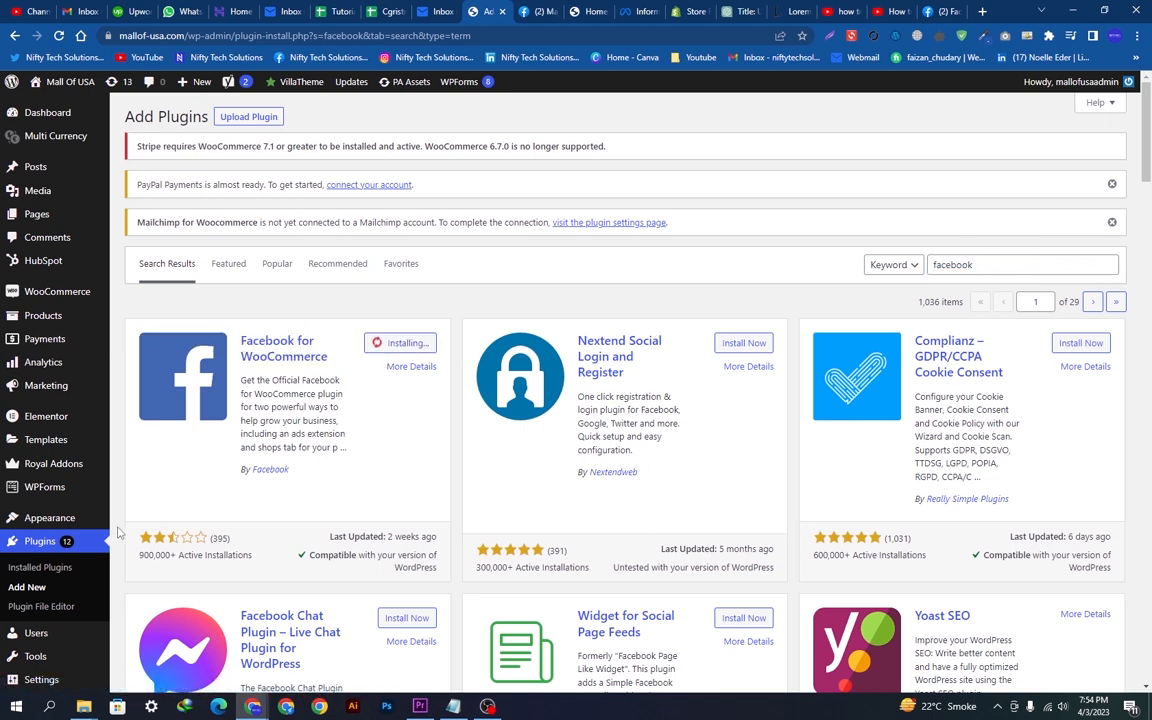
drag(225, 553, 422, 557)
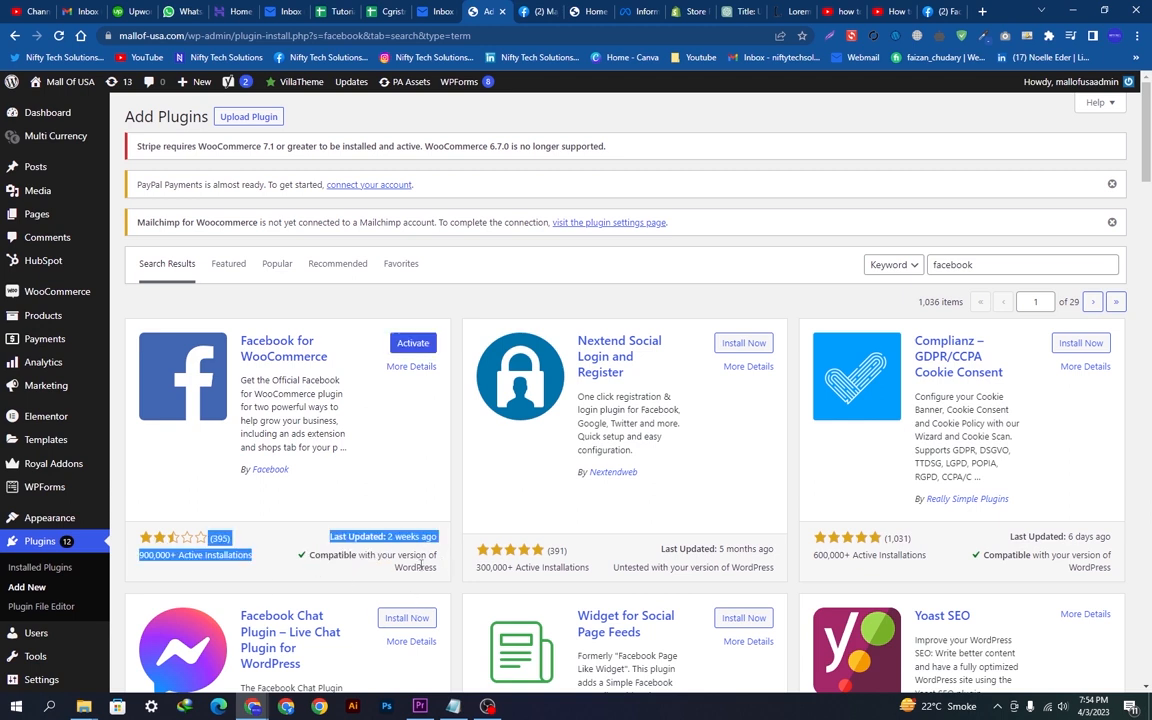
click(386, 424)
click(410, 343)
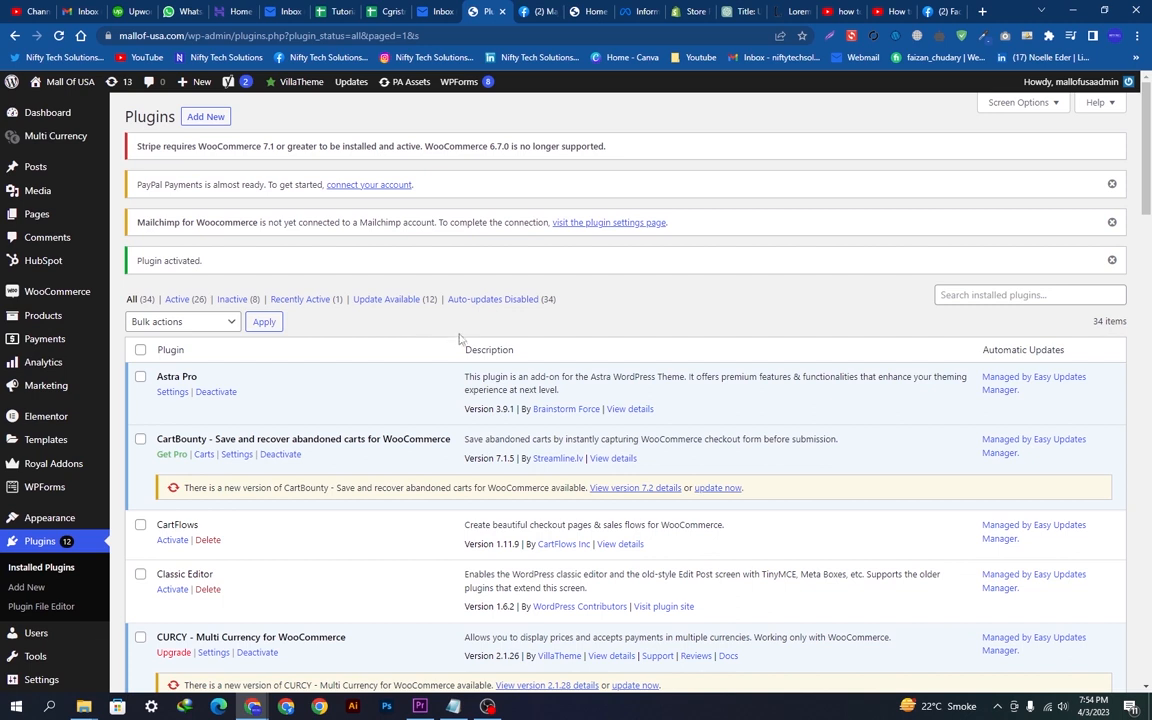
Filter the installed plugins by "facebook" and open the configuration of Facebook for WooCommerce
click(943, 295)
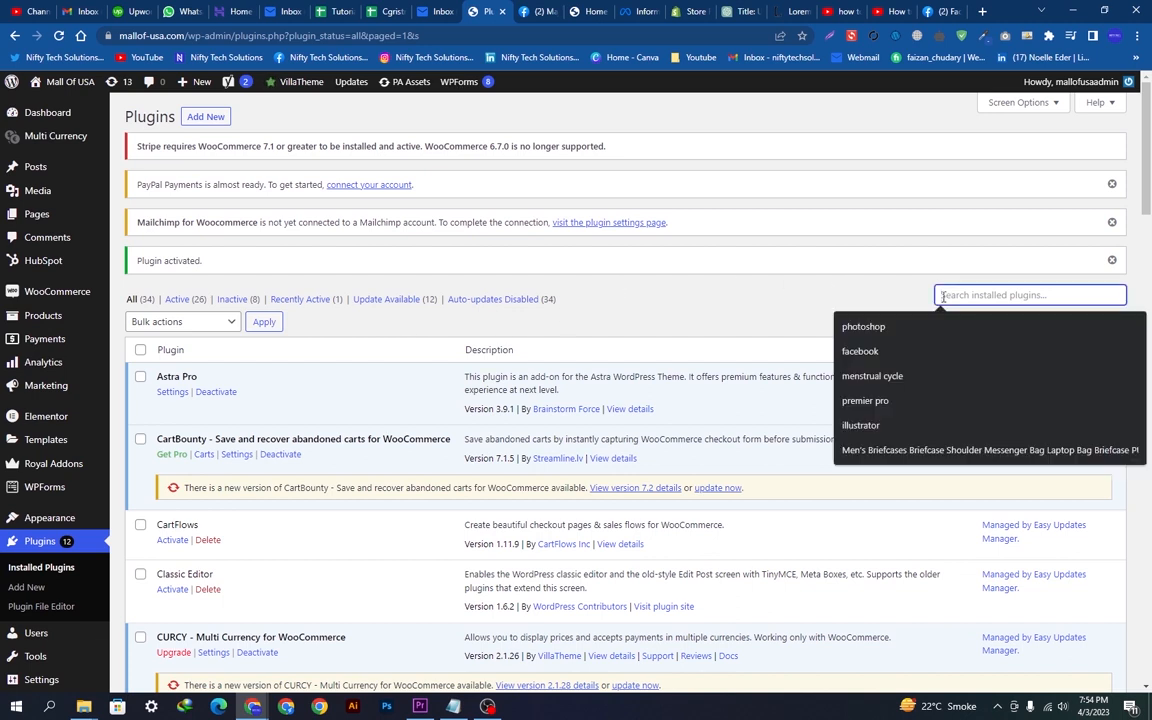
text(facebook)
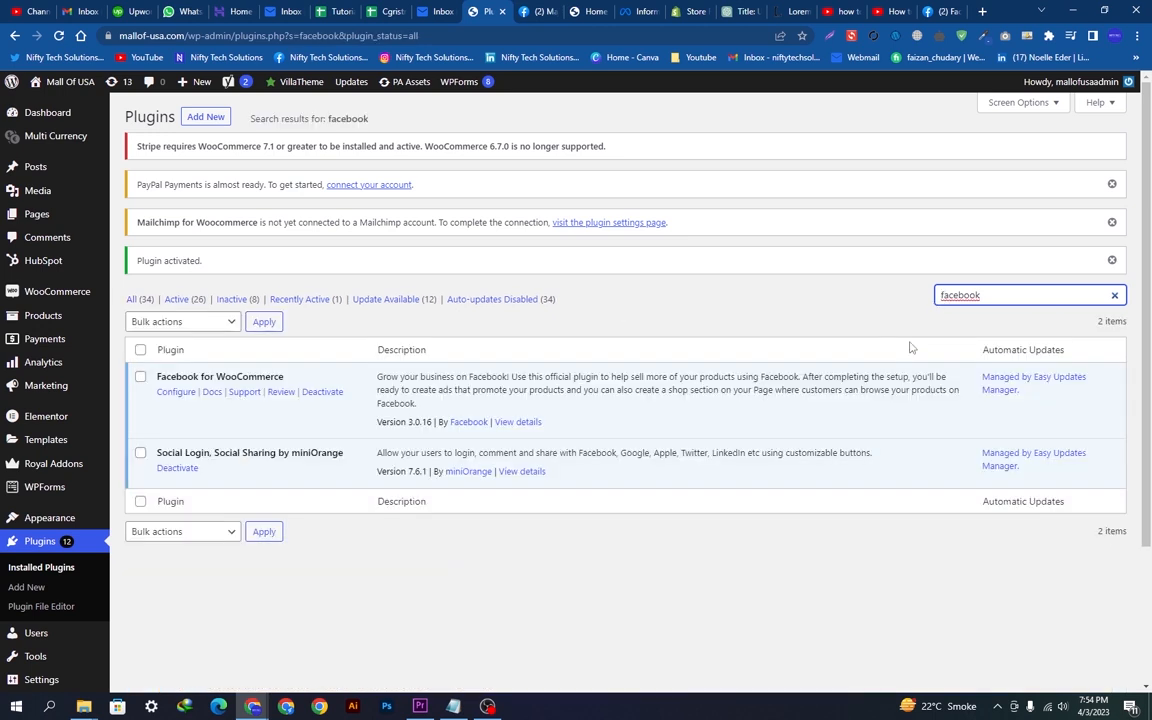
drag(285, 377, 161, 372)
click(211, 376)
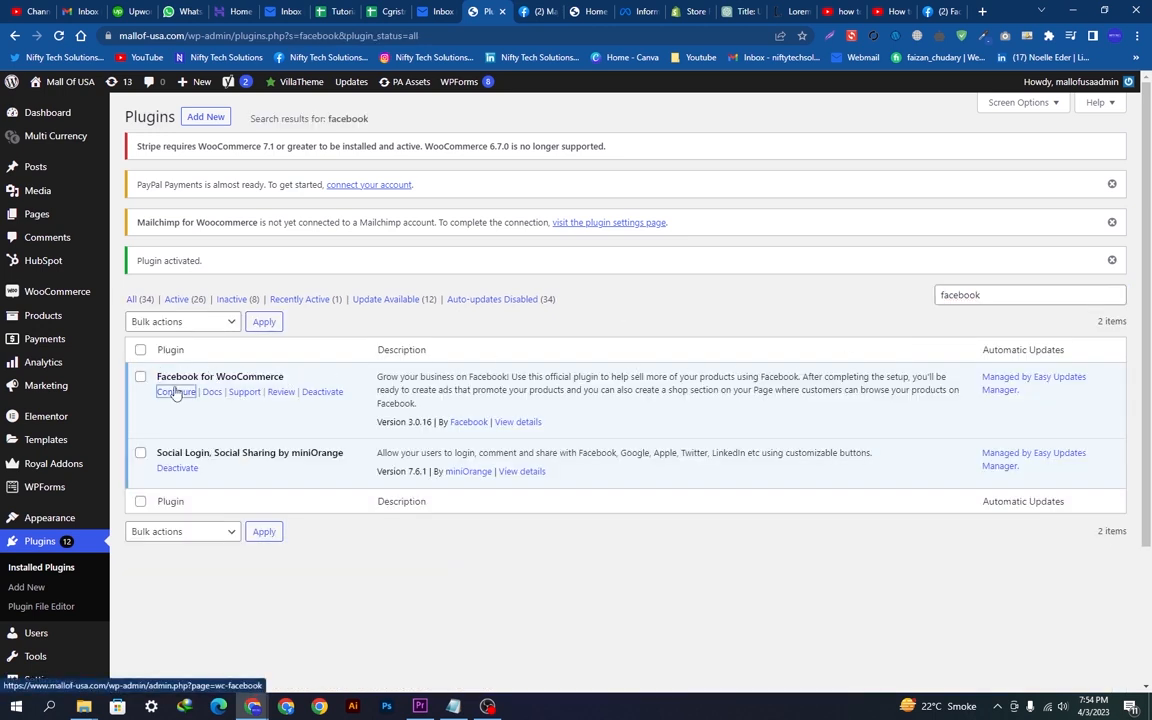
click(175, 392)
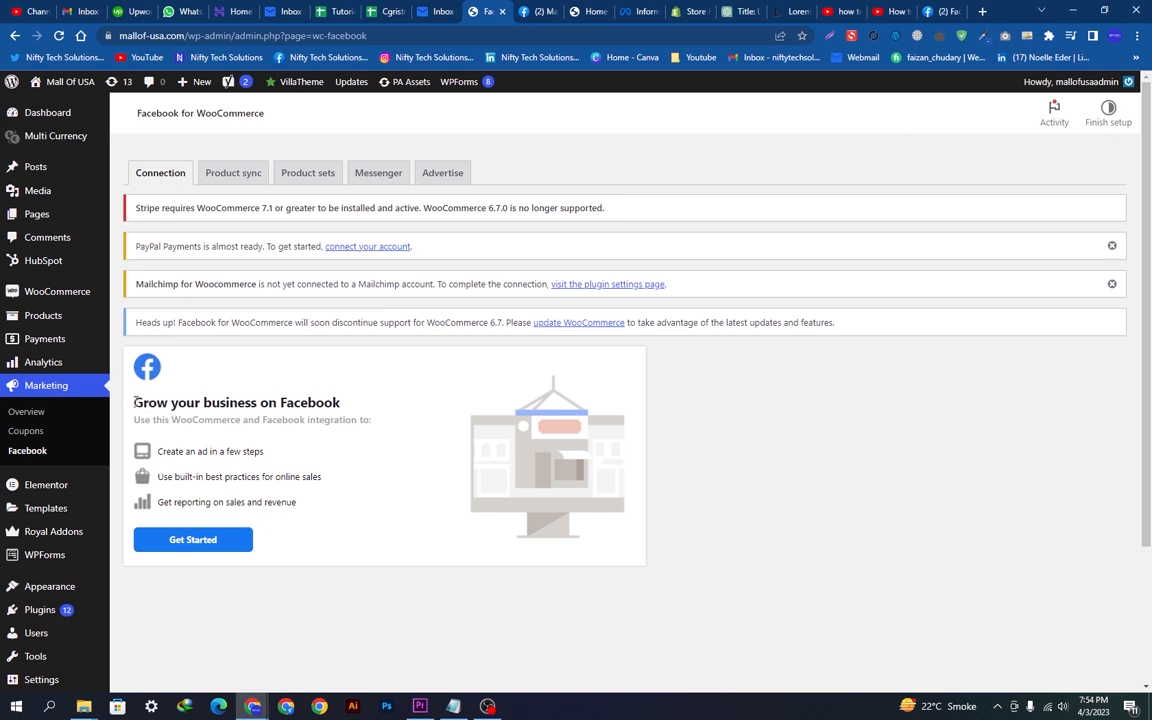
Read the listed benefits of the Facebook integration and start its connection setup
drag(135, 401, 351, 434)
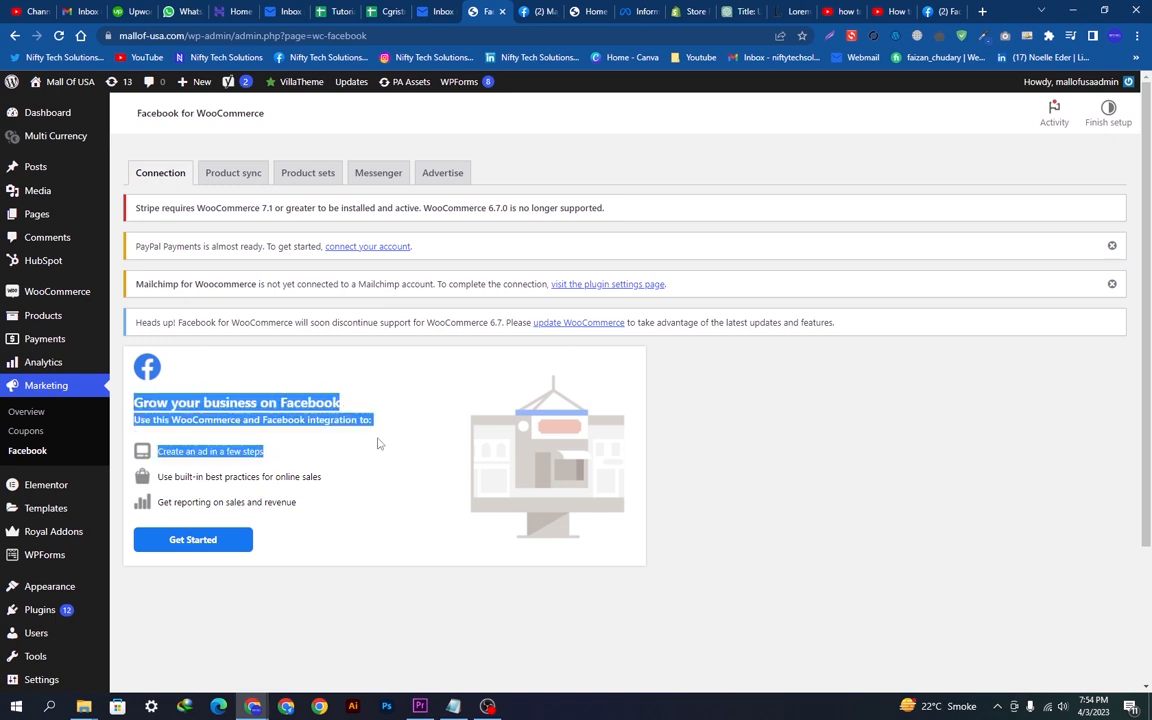
click(155, 496)
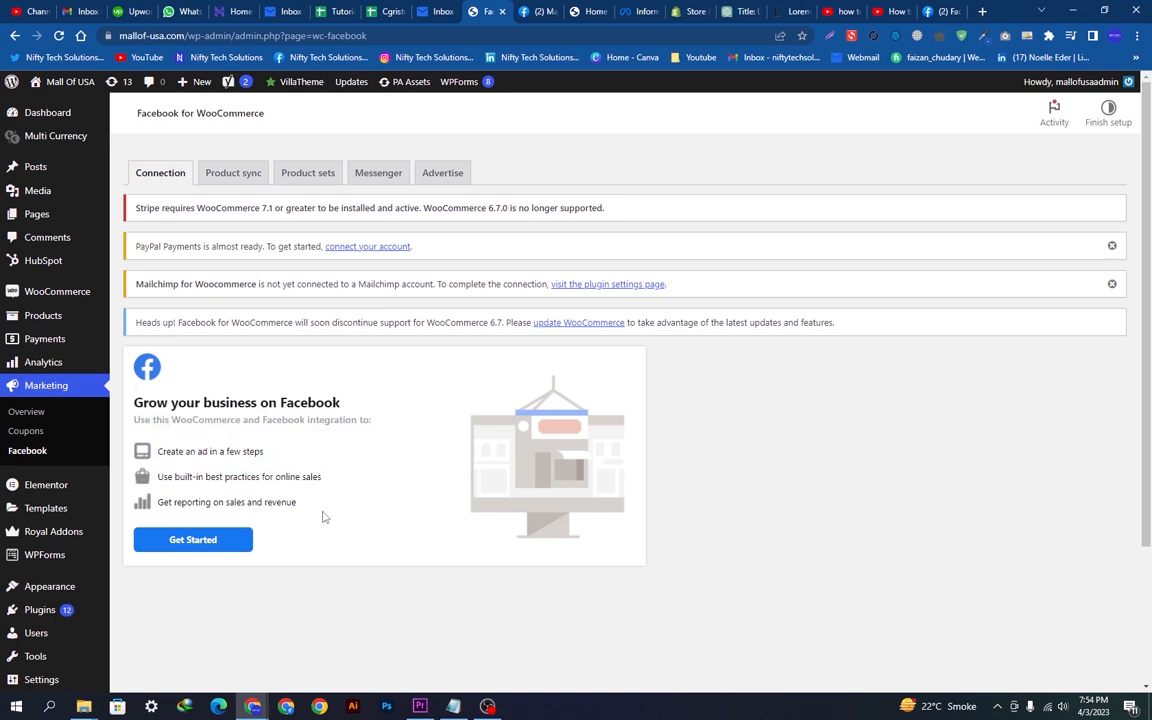
drag(323, 516, 155, 502)
click(182, 524)
click(177, 547)
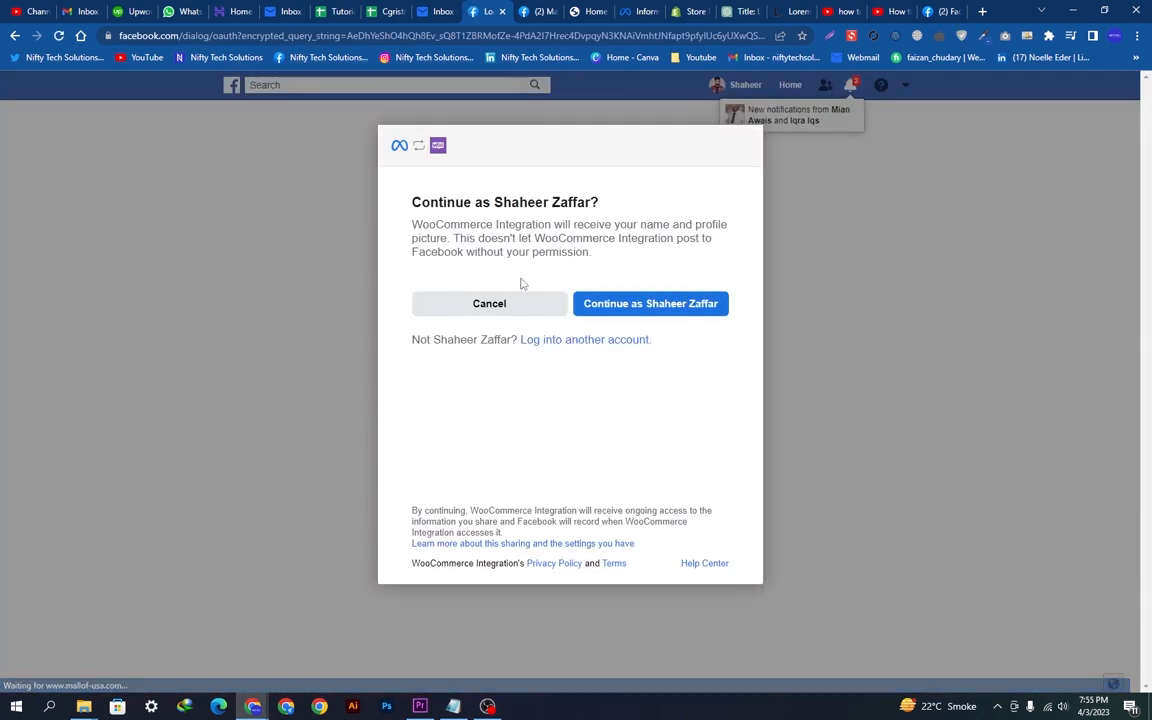
Read the WooCommerce Integration login request and continue with the currently signed-in Facebook account
drag(411, 203, 380, 199)
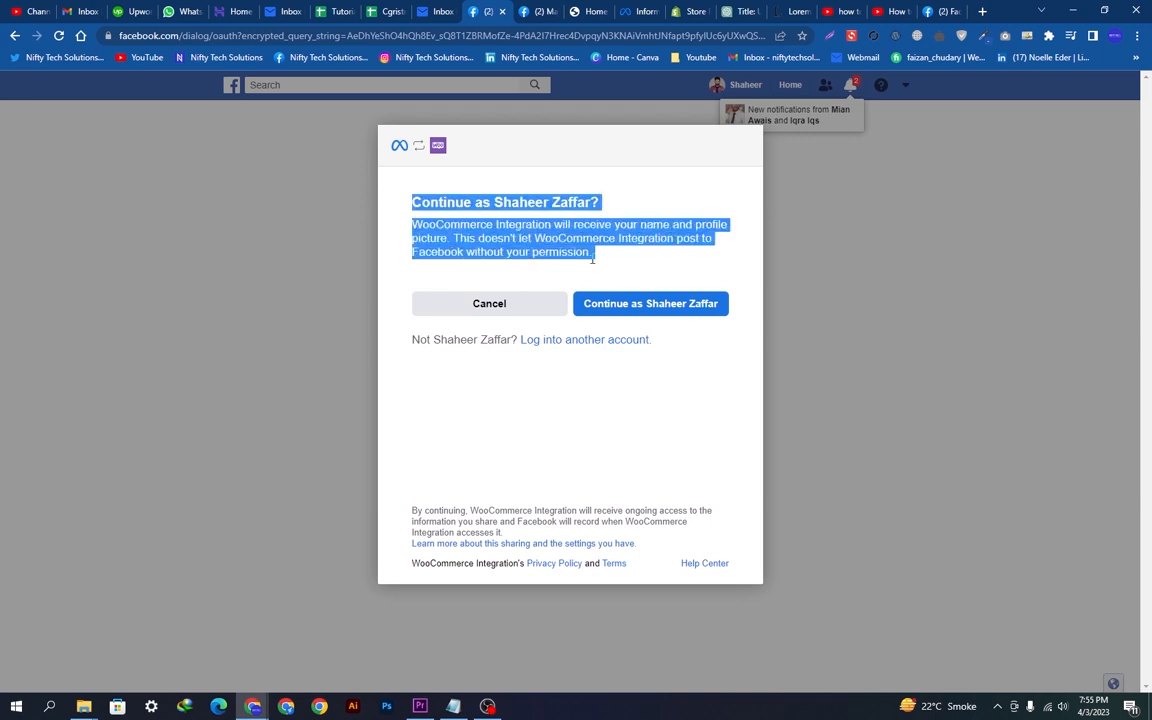
click(633, 255)
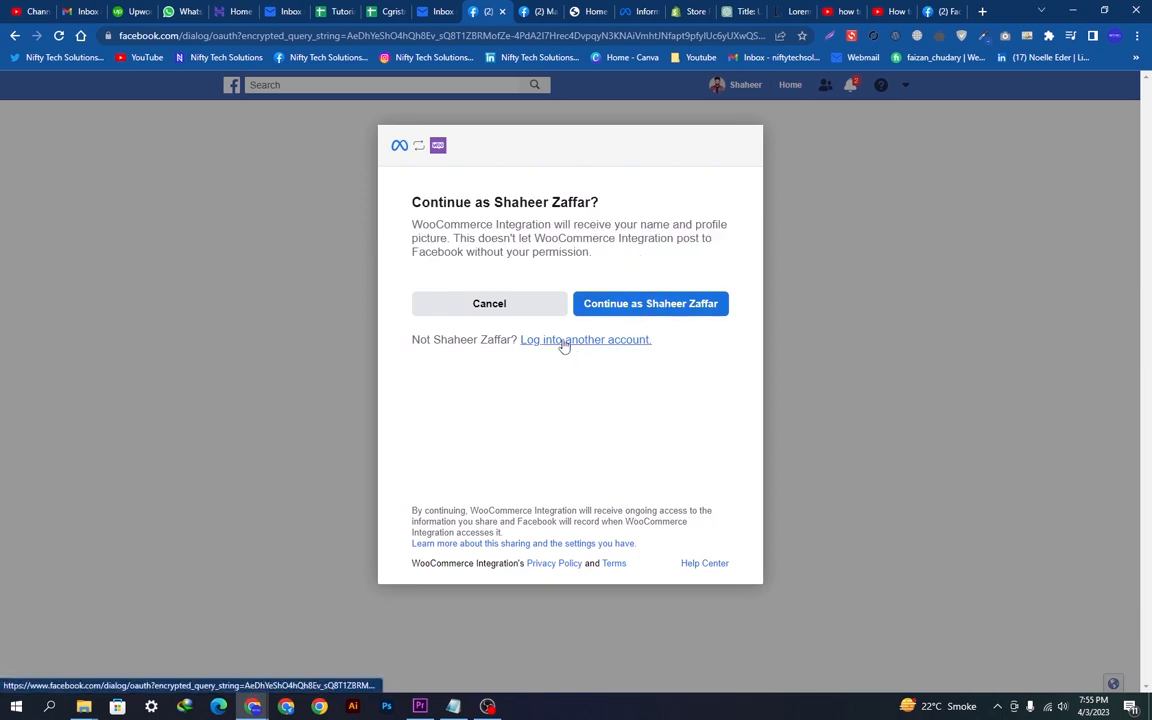
click(646, 305)
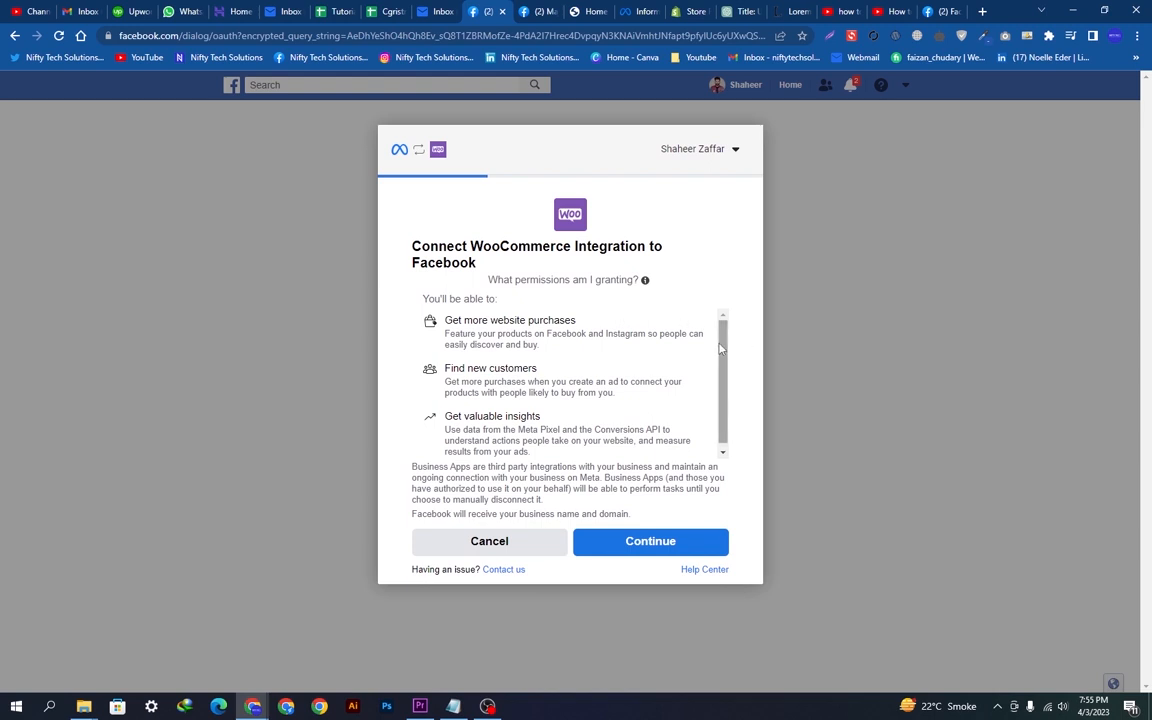
Read the listed benefits of connecting WooCommerce Integration to Facebook and proceed to the connection settings
drag(436, 321, 553, 353)
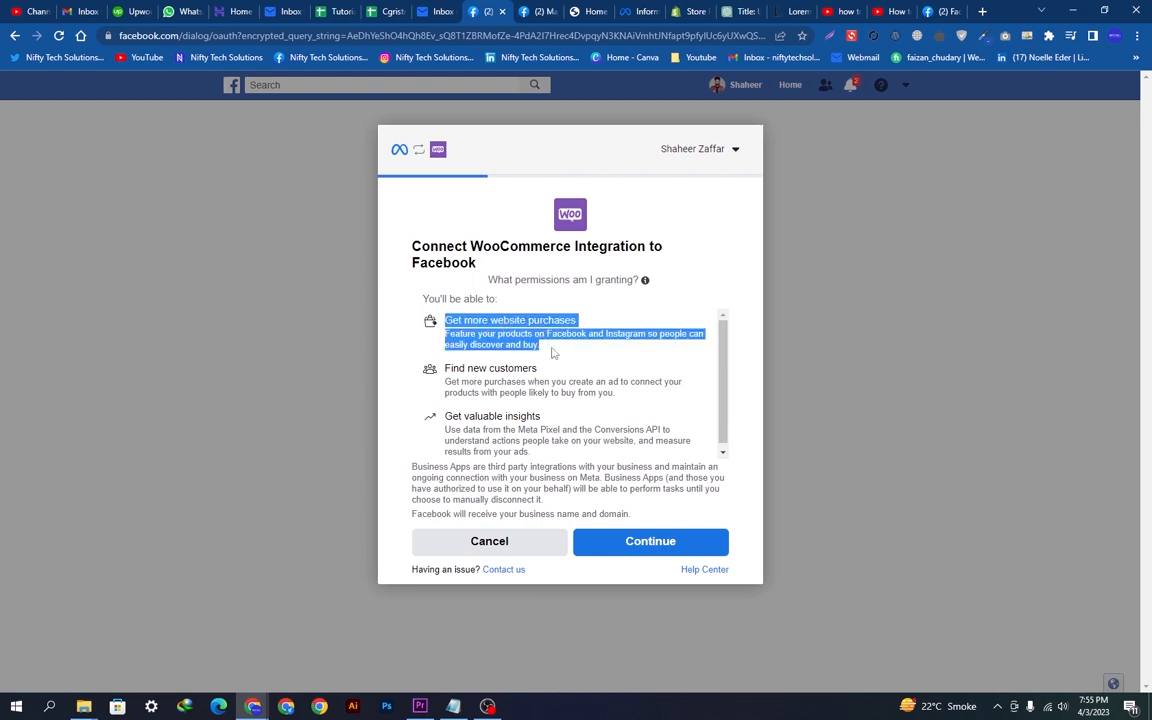
drag(452, 368, 535, 382)
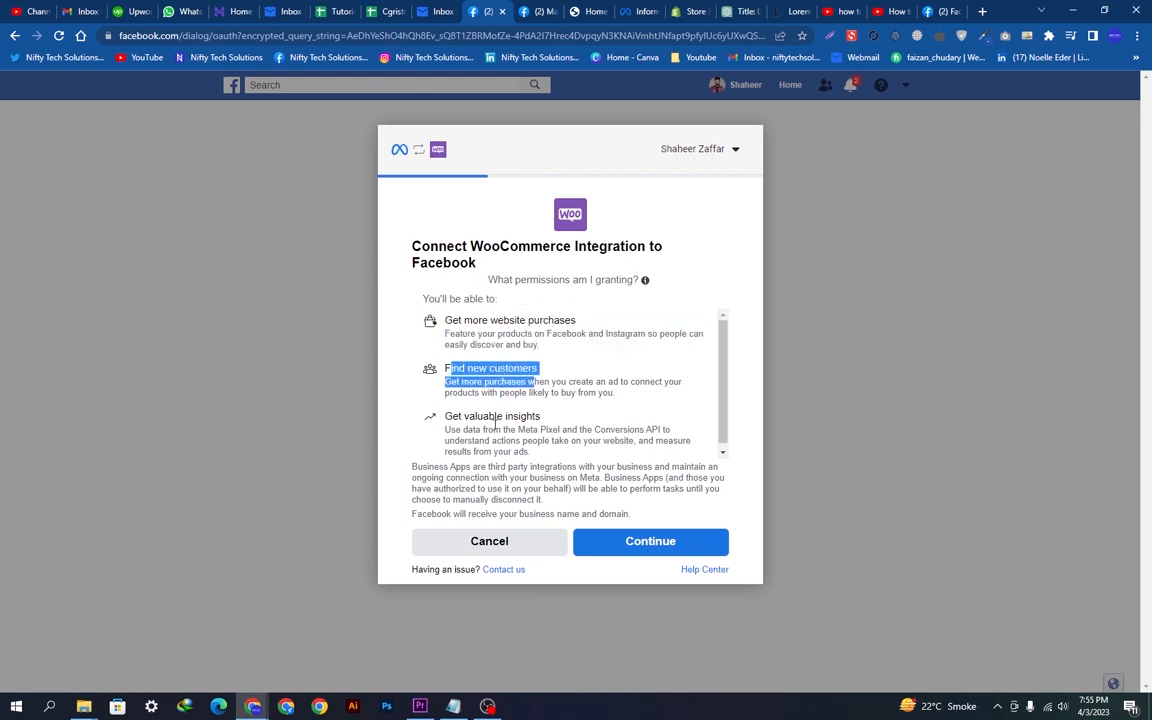
drag(548, 453, 443, 412)
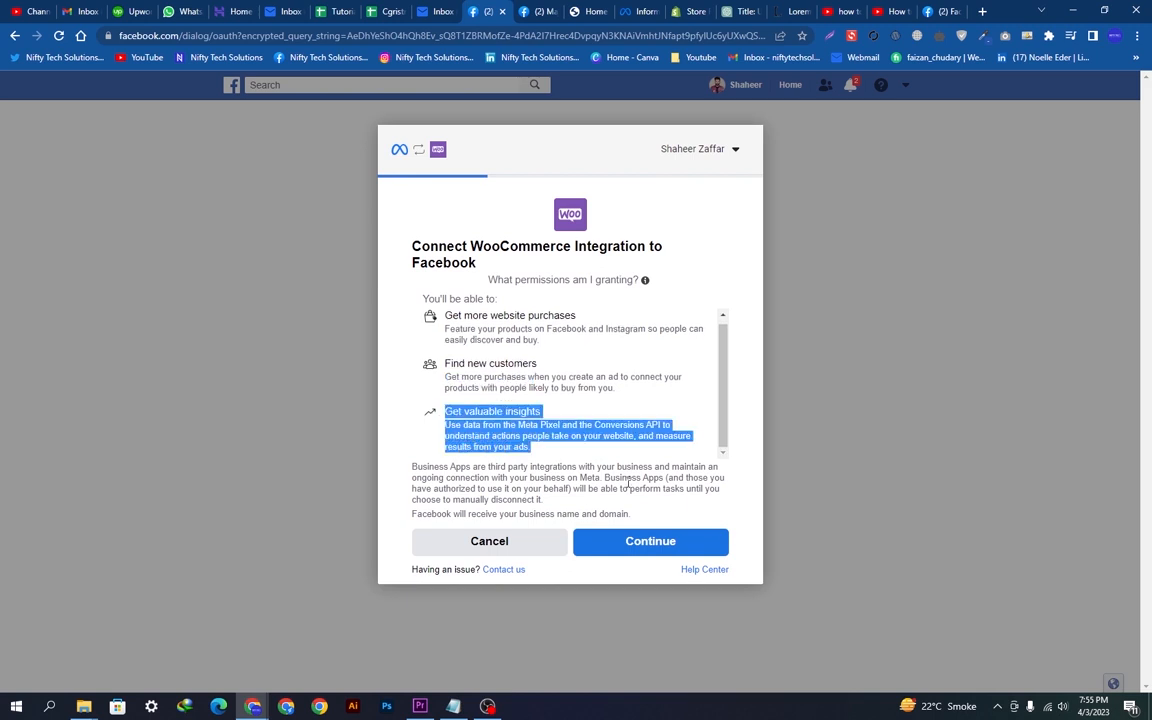
click(687, 546)
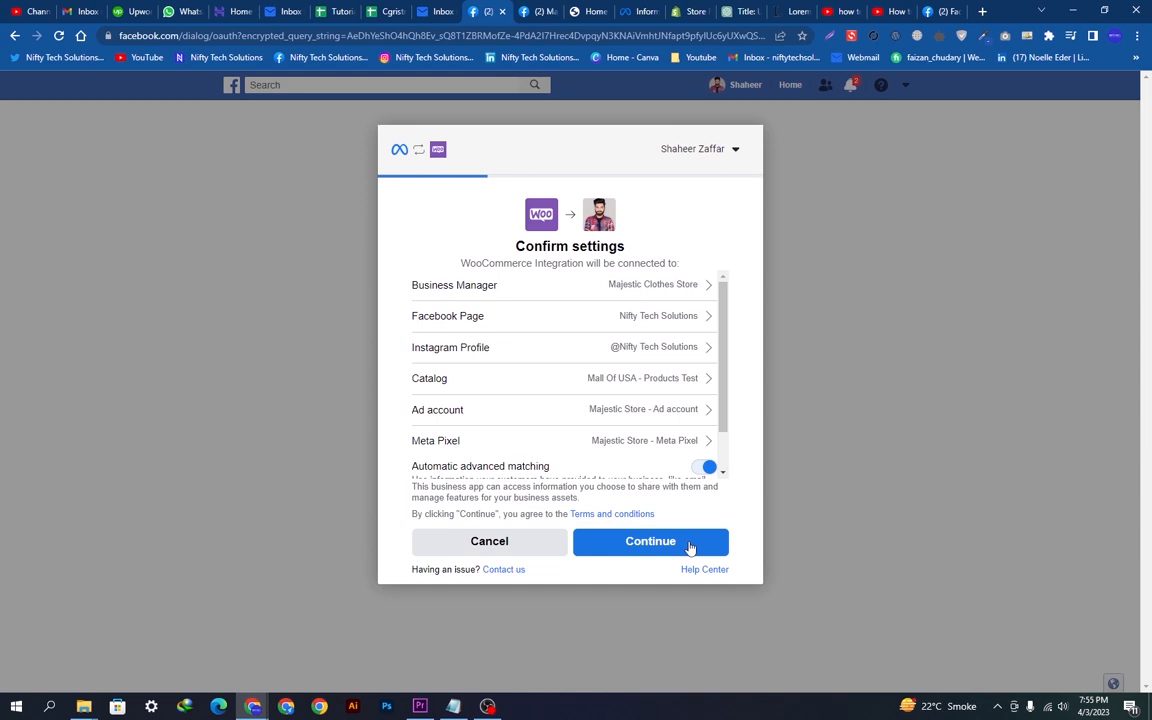
Review the Business Manager accounts and continue with Majestic Clothes Store
click(483, 294)
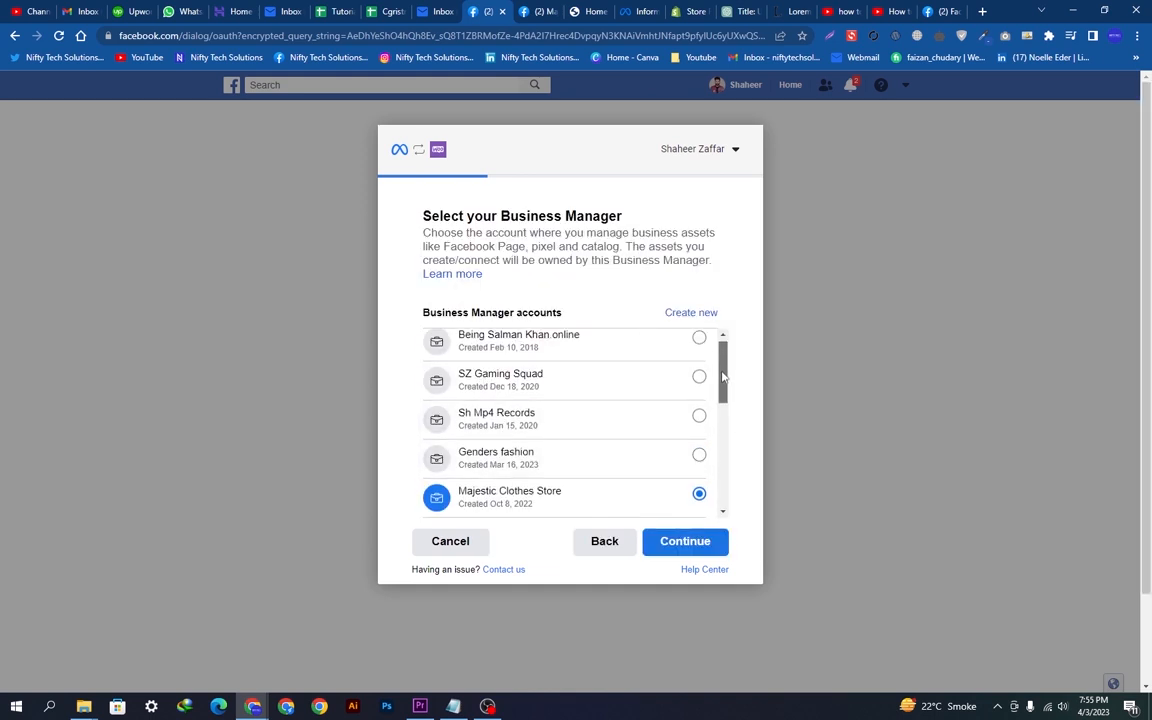
scroll(565, 420, down, 1)
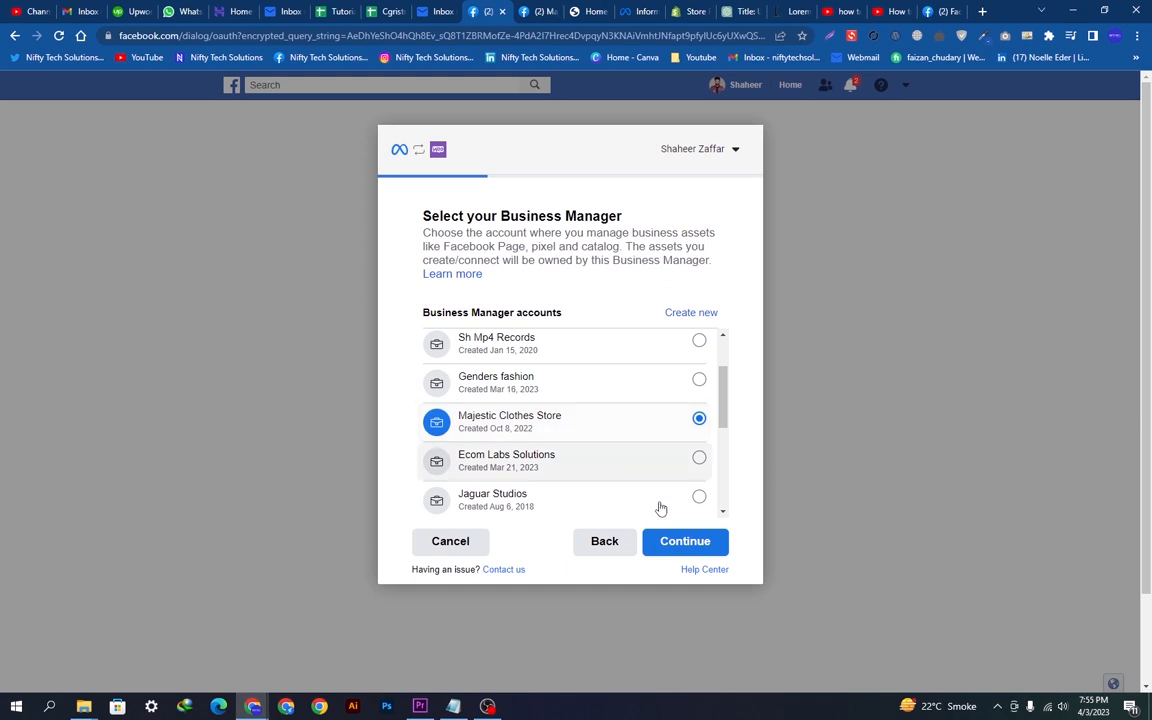
click(700, 541)
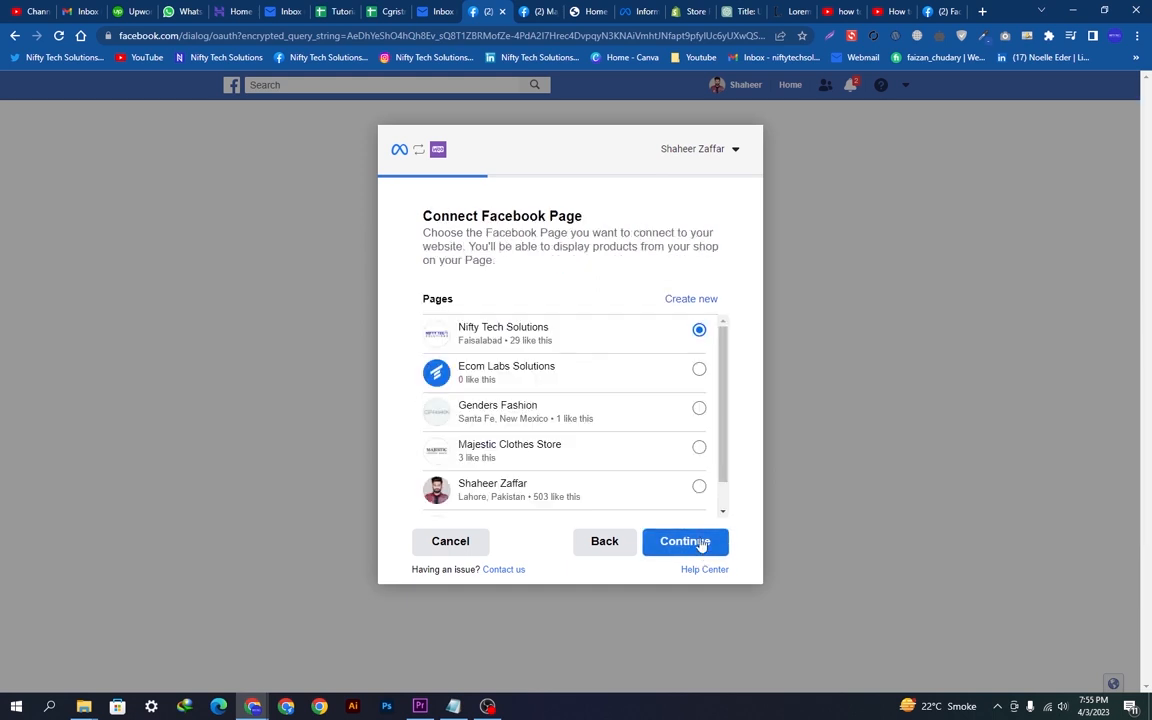
Connect the Majestic Clothes Store Facebook Page and choose to skip connecting to Instagram
drag(722, 342, 722, 401)
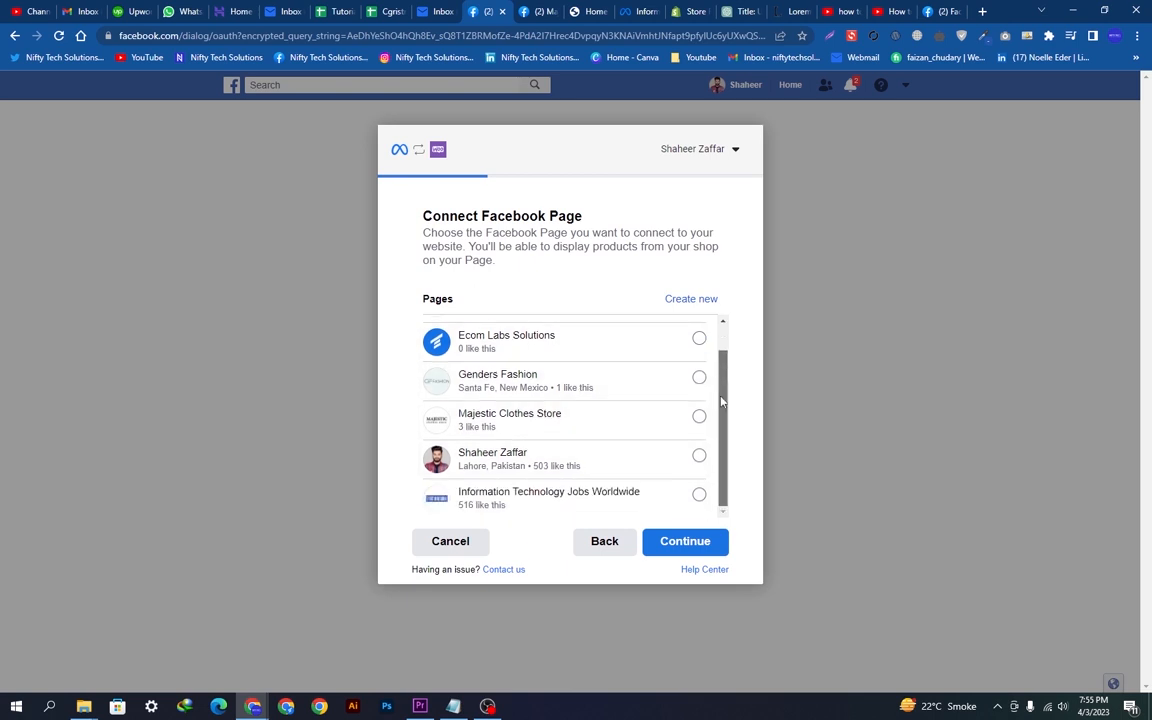
click(537, 427)
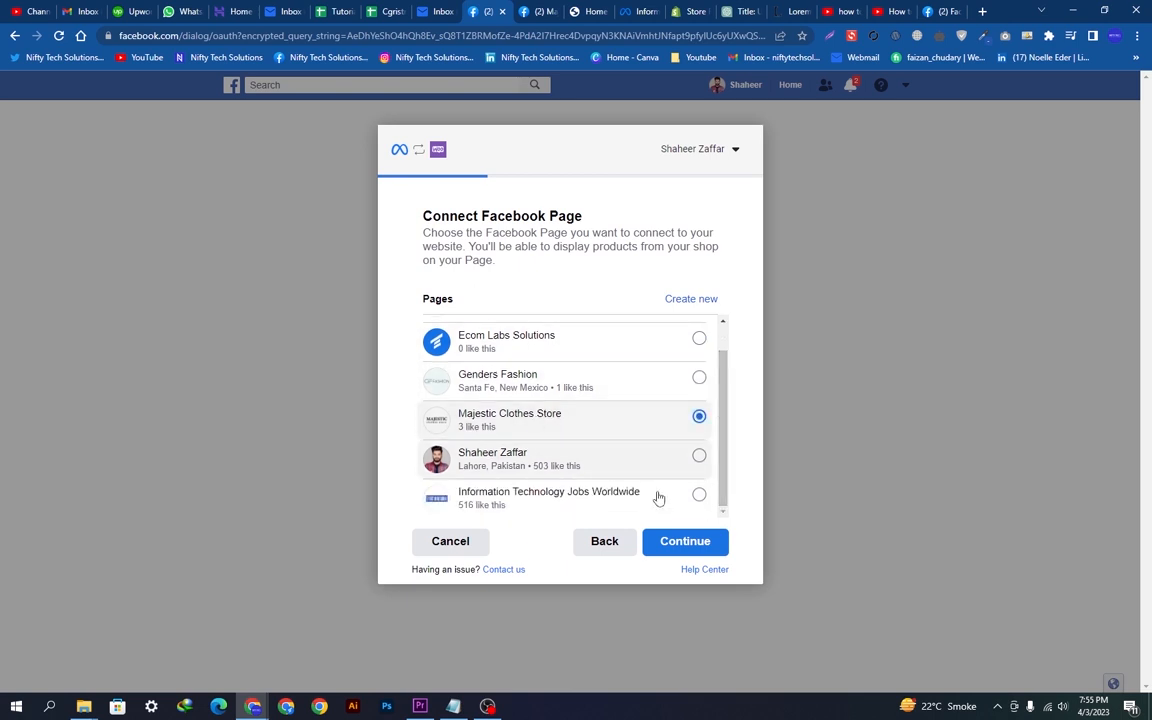
click(688, 543)
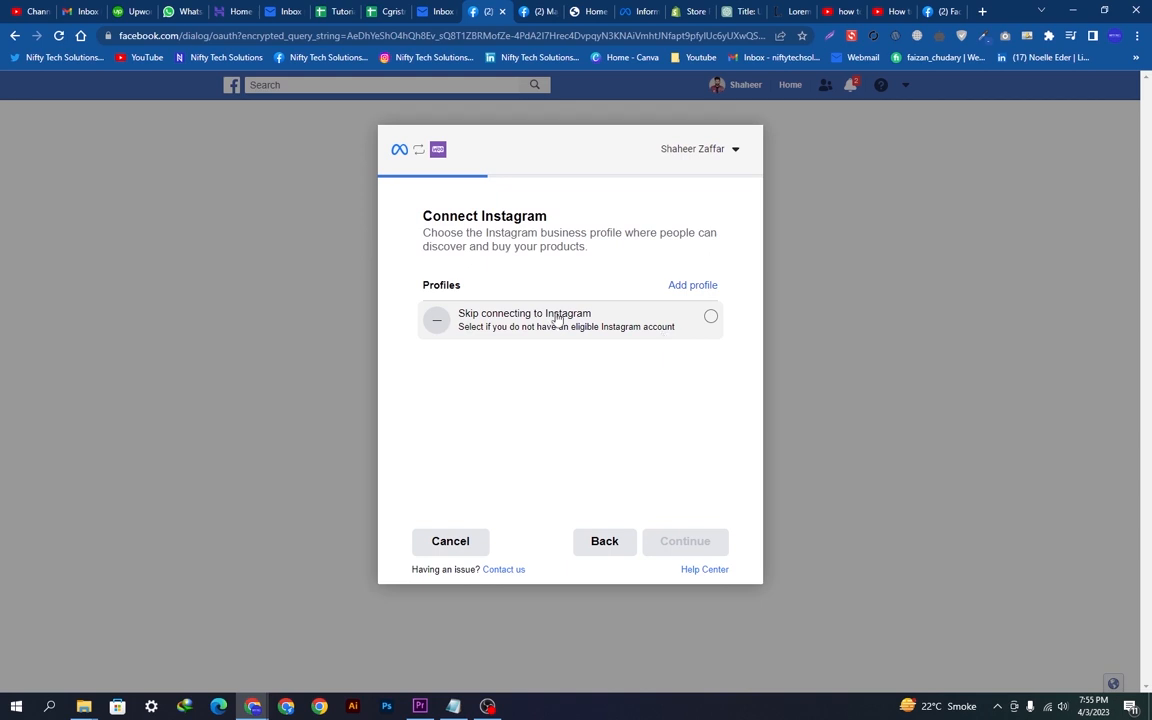
click(450, 313)
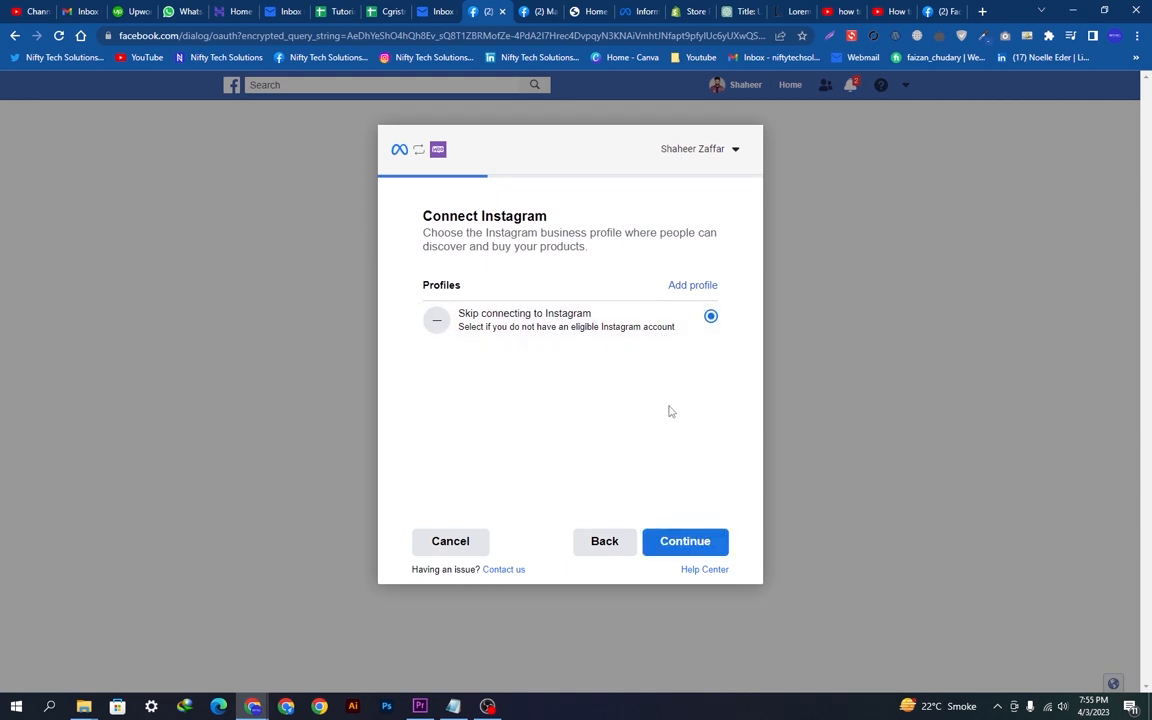
click(665, 540)
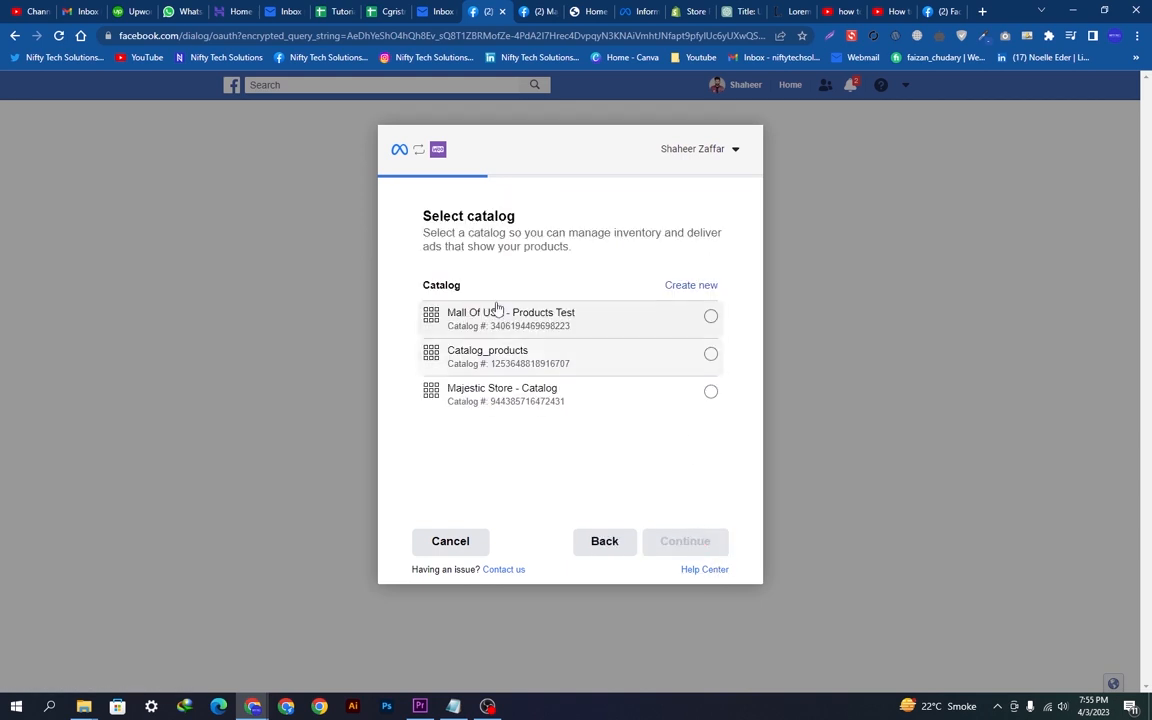
Create a new catalog named "Mall Of USA - Products Catalog" and continue with it as the selected catalog
drag(476, 290, 406, 287)
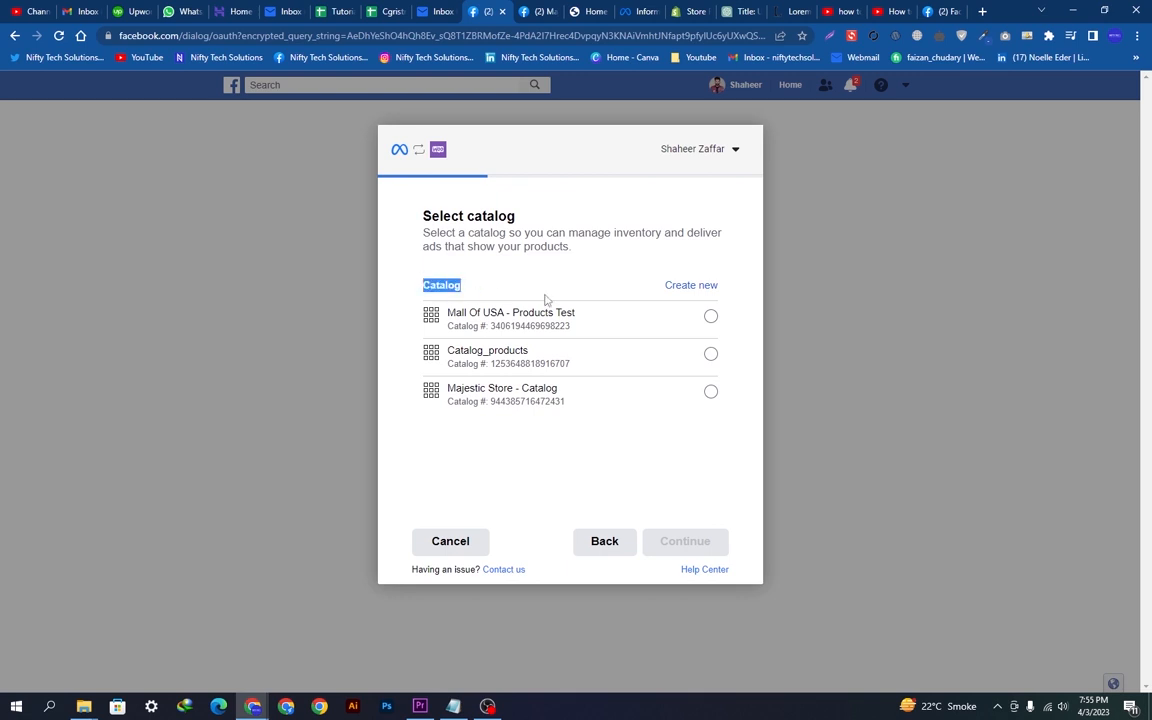
click(484, 424)
mouse_move(410, 279)
mouse_down()
mouse_move(503, 288)
mouse_move(422, 277)
mouse_up()
click(502, 288)
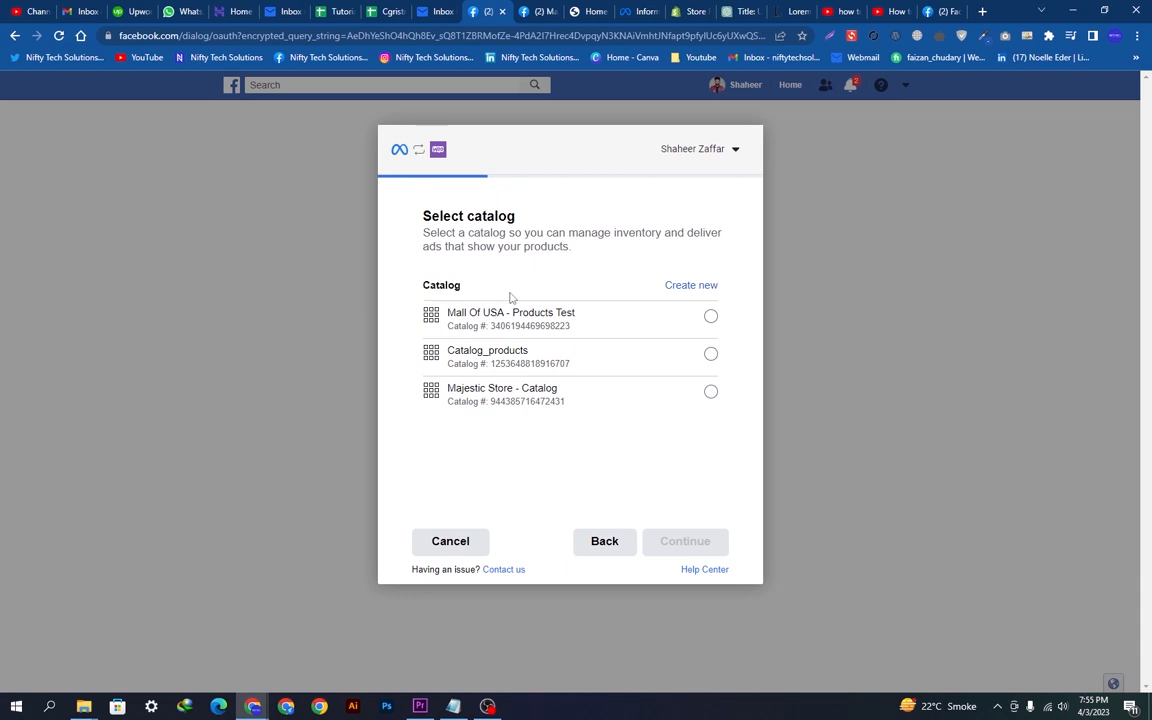
click(678, 285)
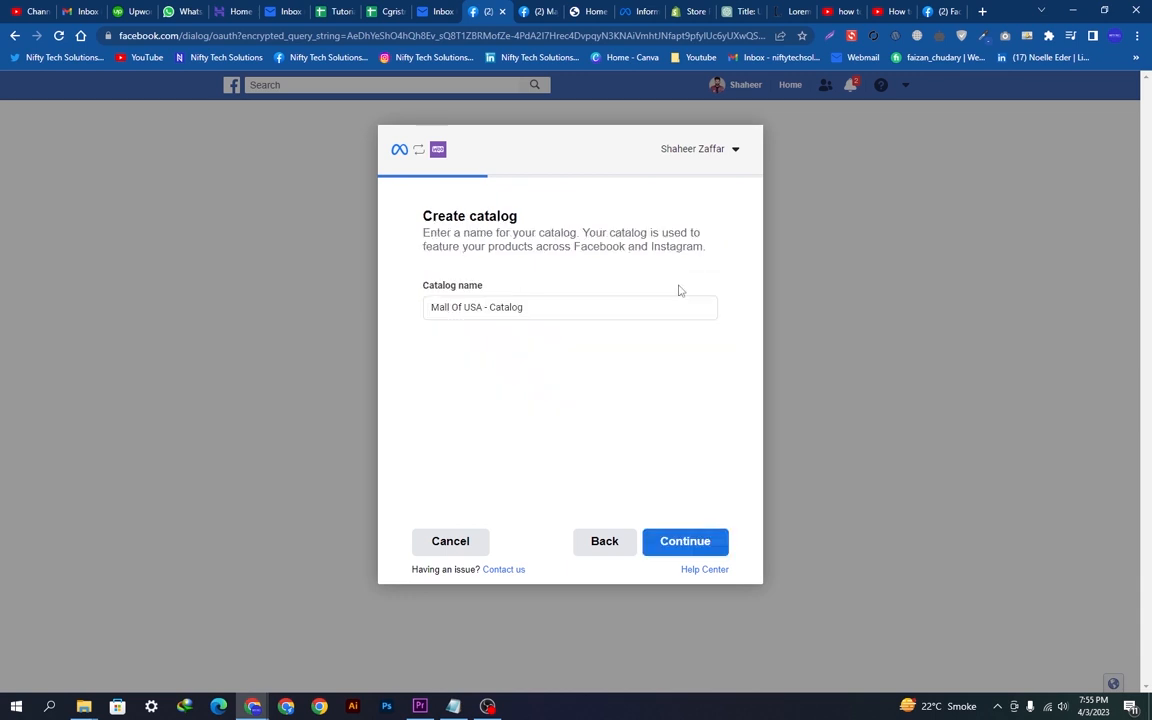
drag(530, 307, 490, 307)
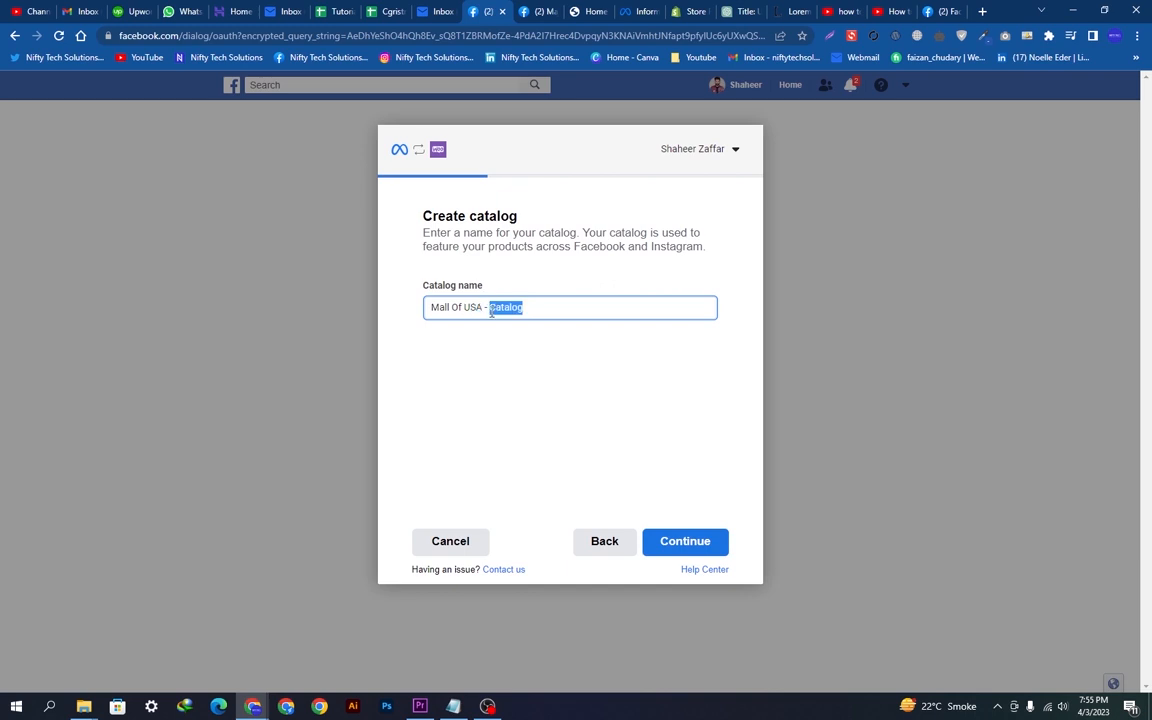
text(Products)
click(668, 547)
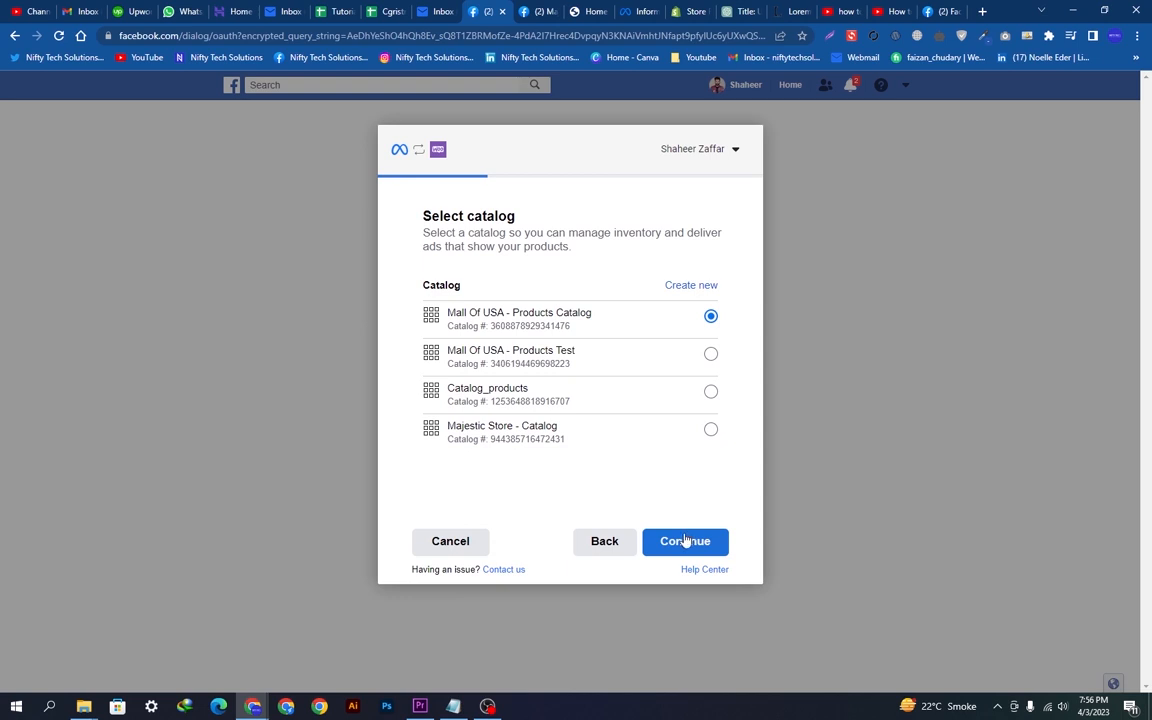
click(679, 545)
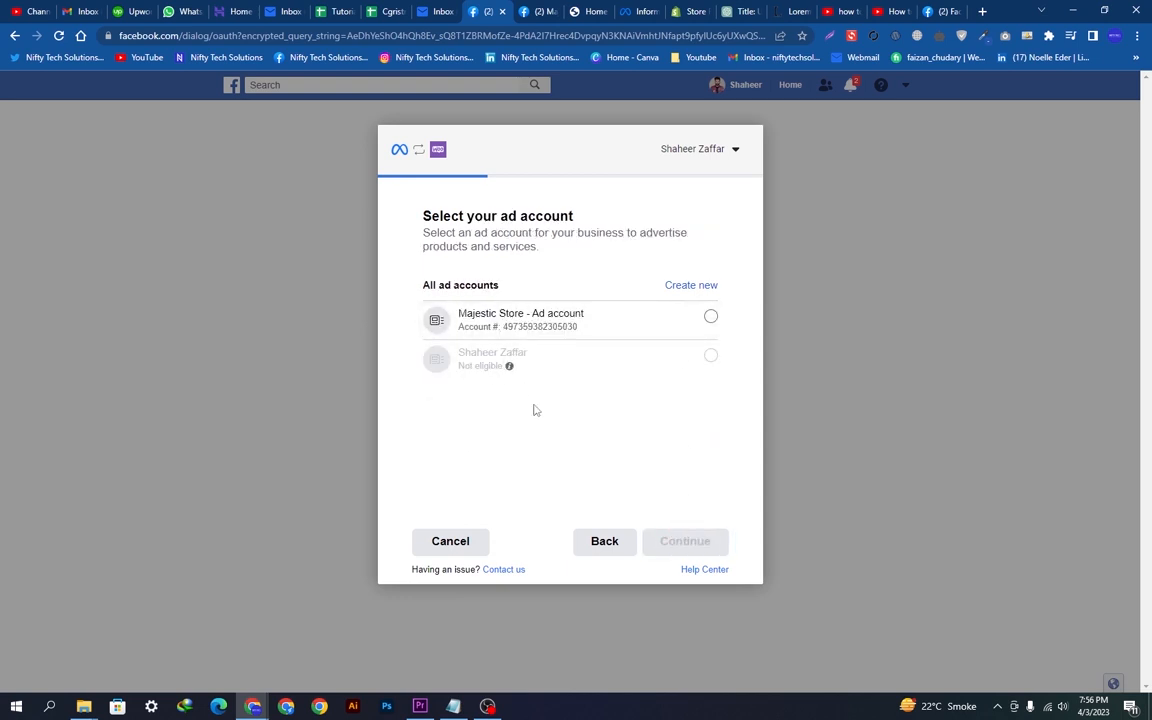
Check the option to create a new ad account, but choose the existing Majestic Store - Ad account and continue
click(700, 286)
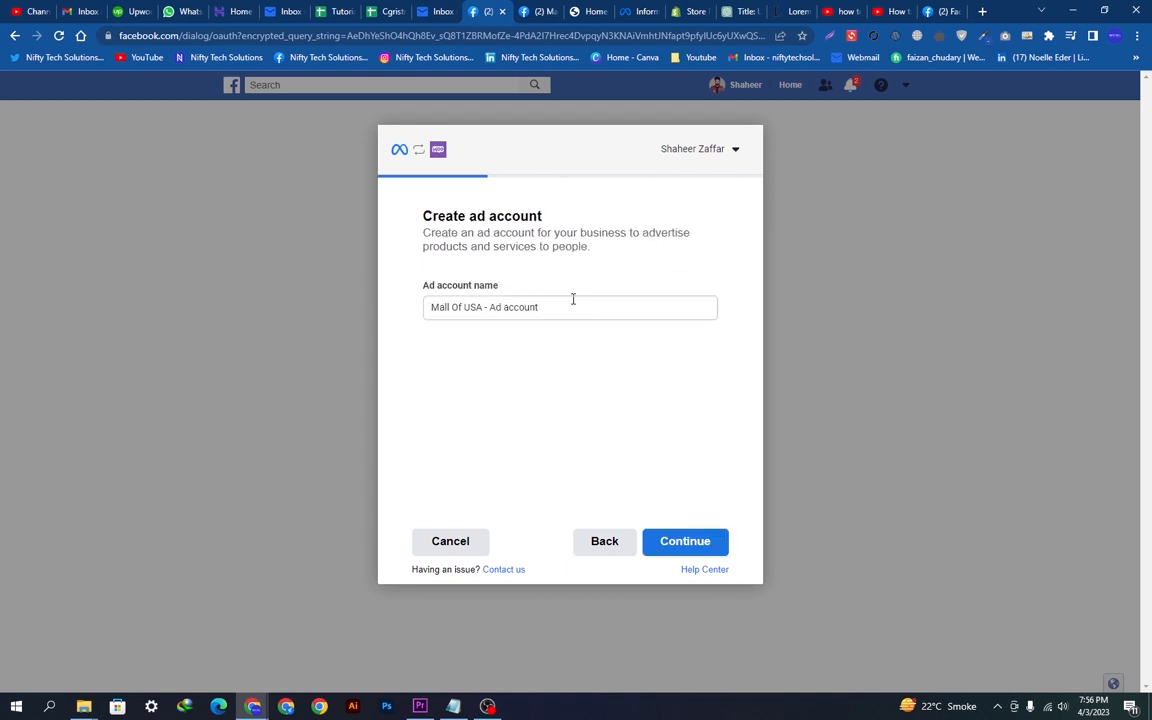
click(588, 541)
click(678, 328)
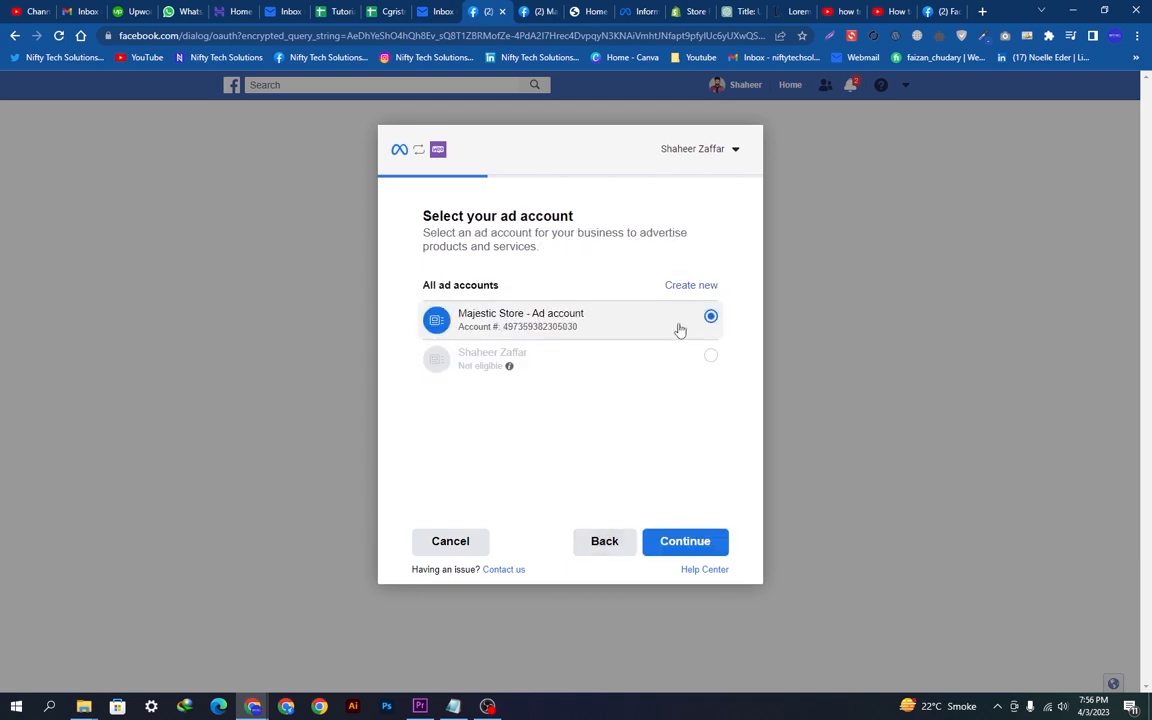
click(689, 546)
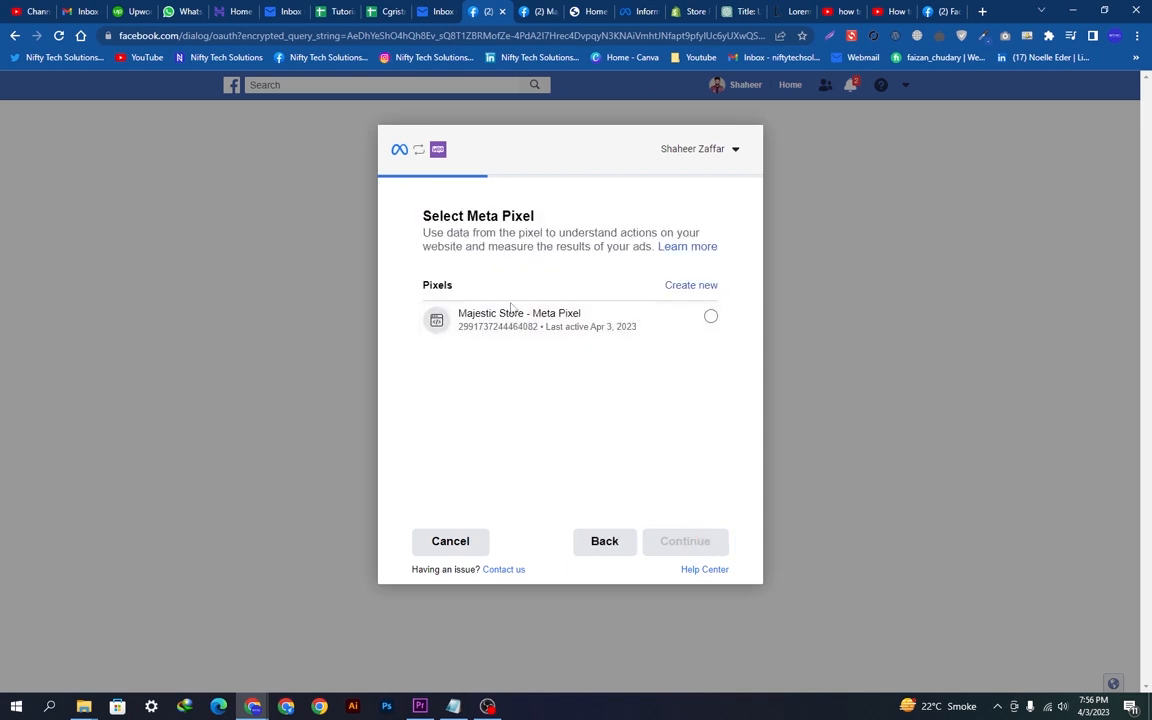
Create a new Meta Pixel named "Mall Of USA - Meta Pixel" and continue with it as the selected pixel
click(688, 286)
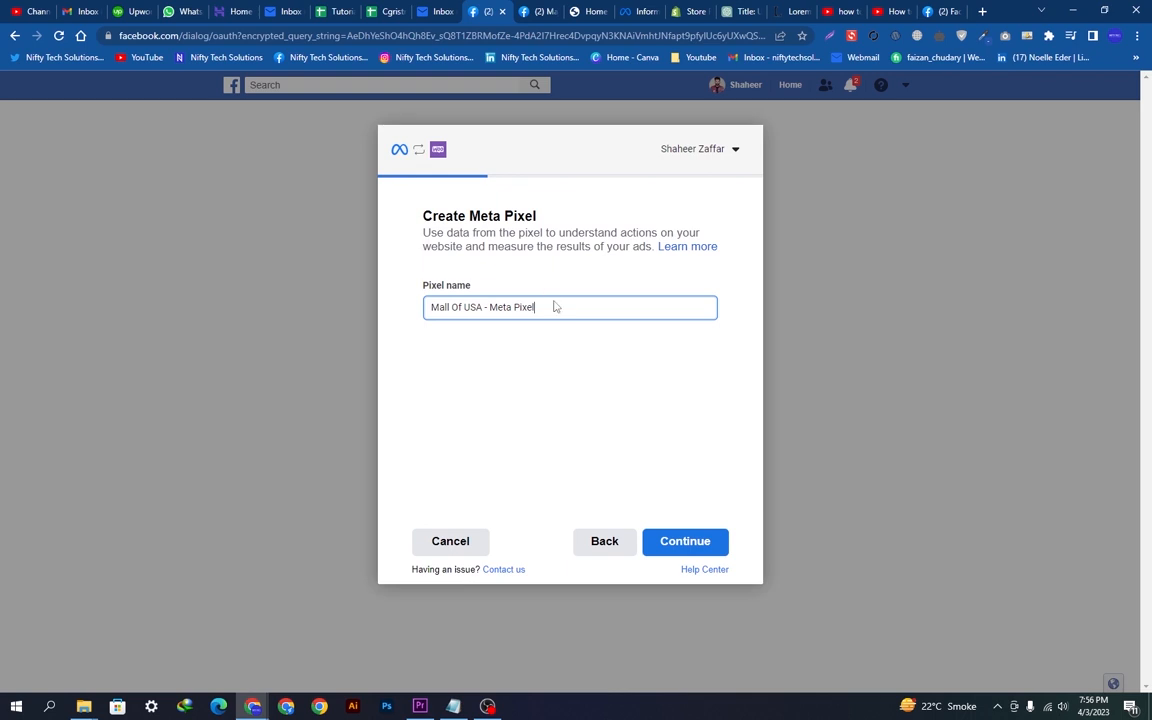
click(583, 383)
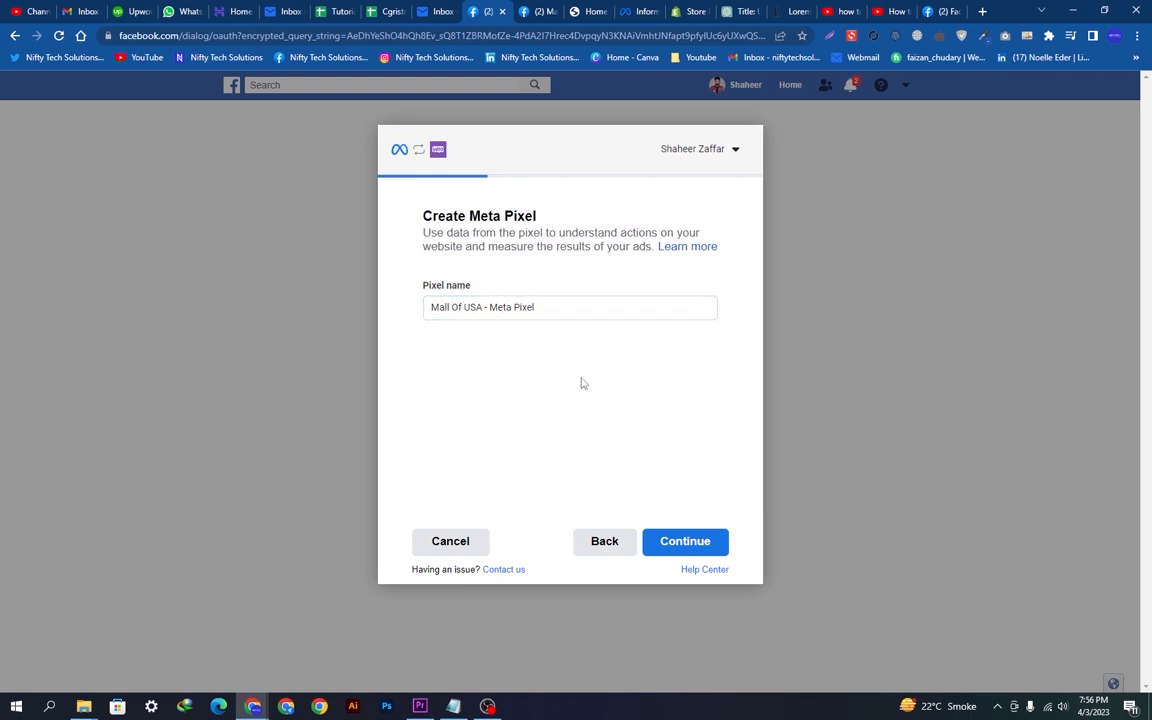
click(696, 540)
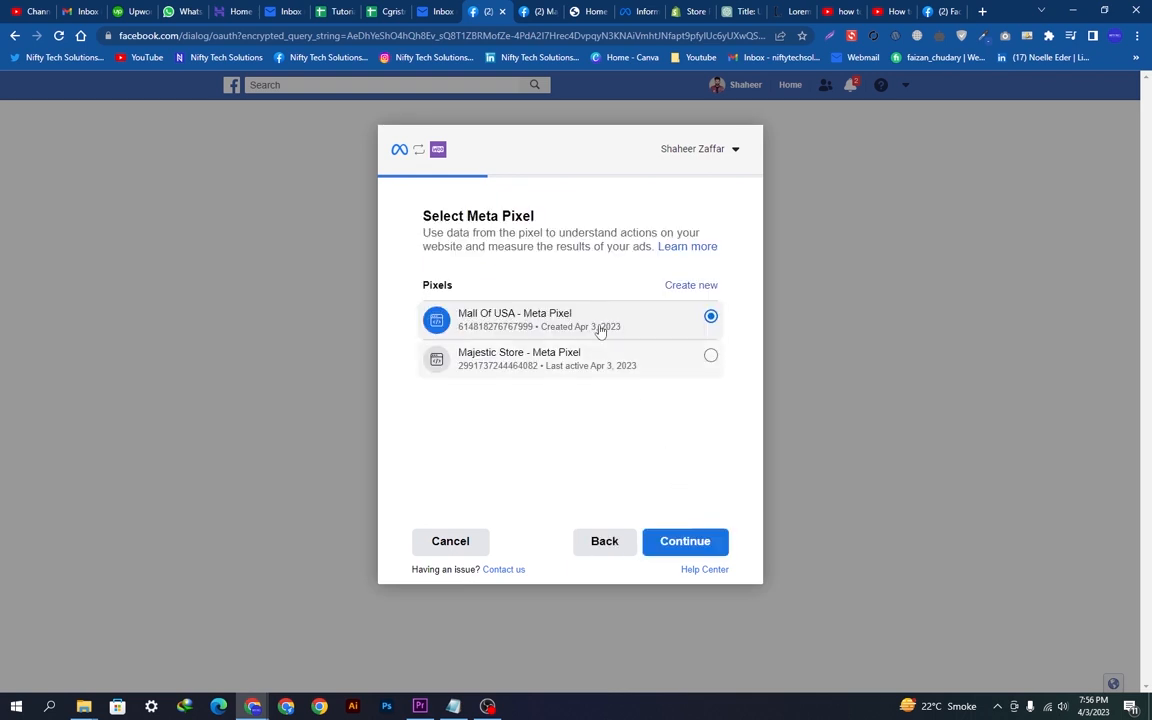
click(562, 368)
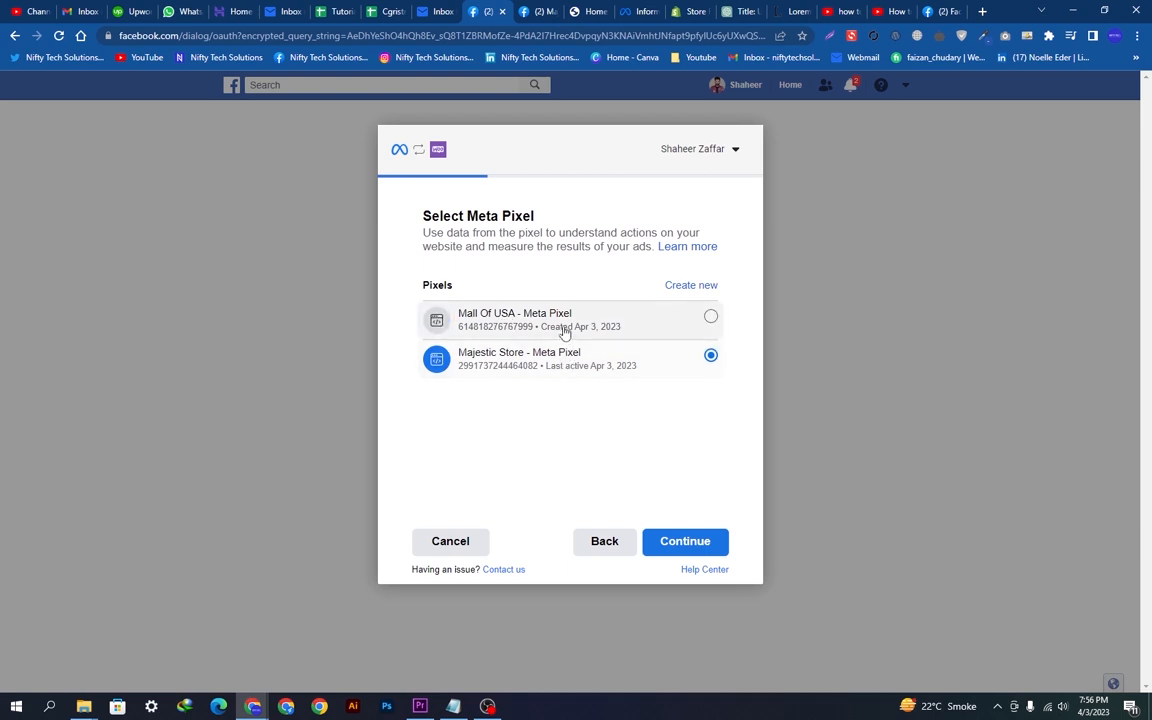
click(590, 327)
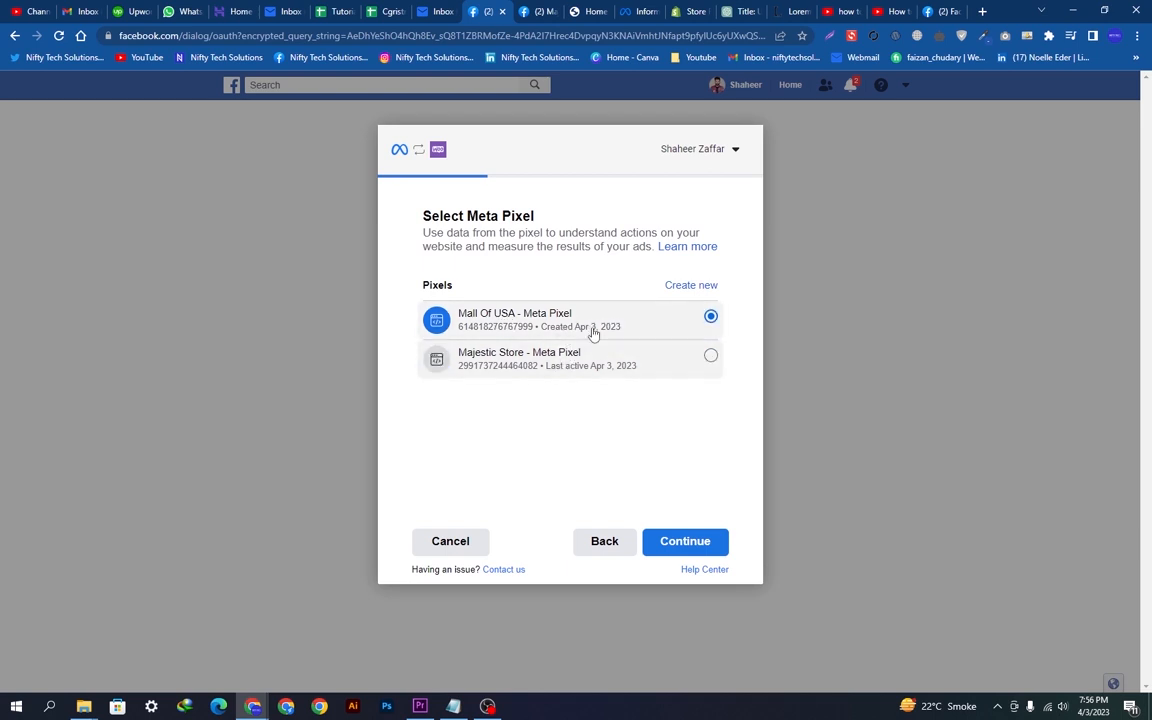
click(681, 545)
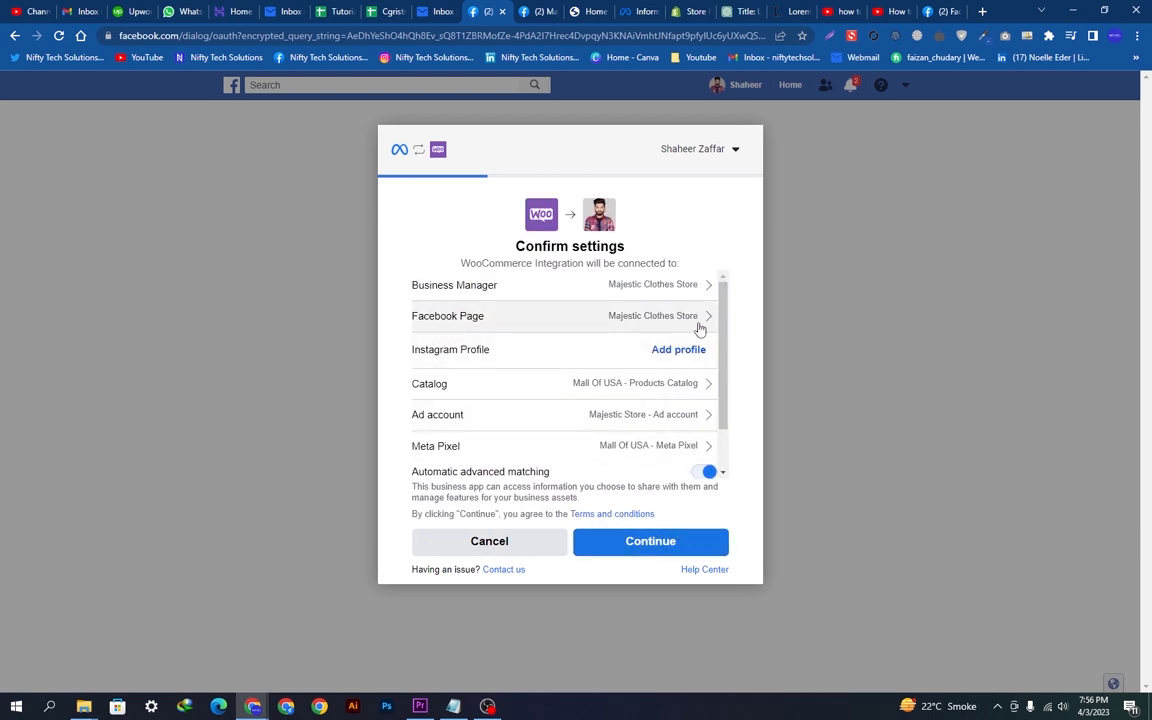
drag(721, 320, 724, 373)
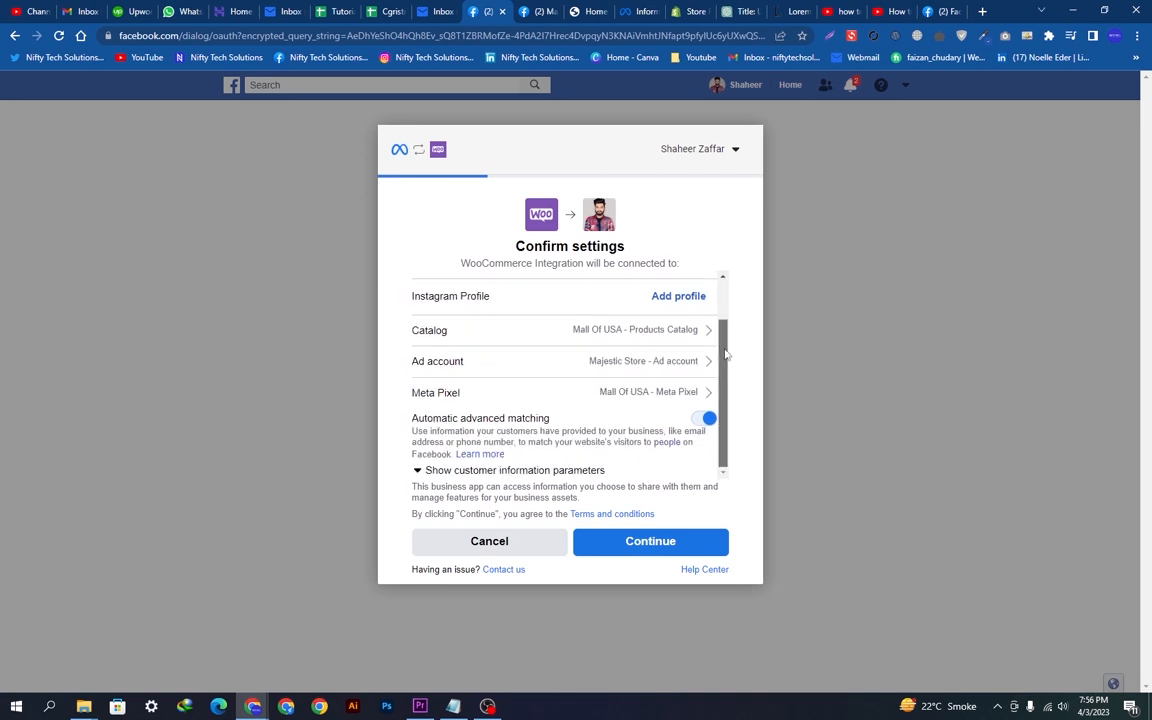
scroll(726, 354, up, 1)
click(679, 314)
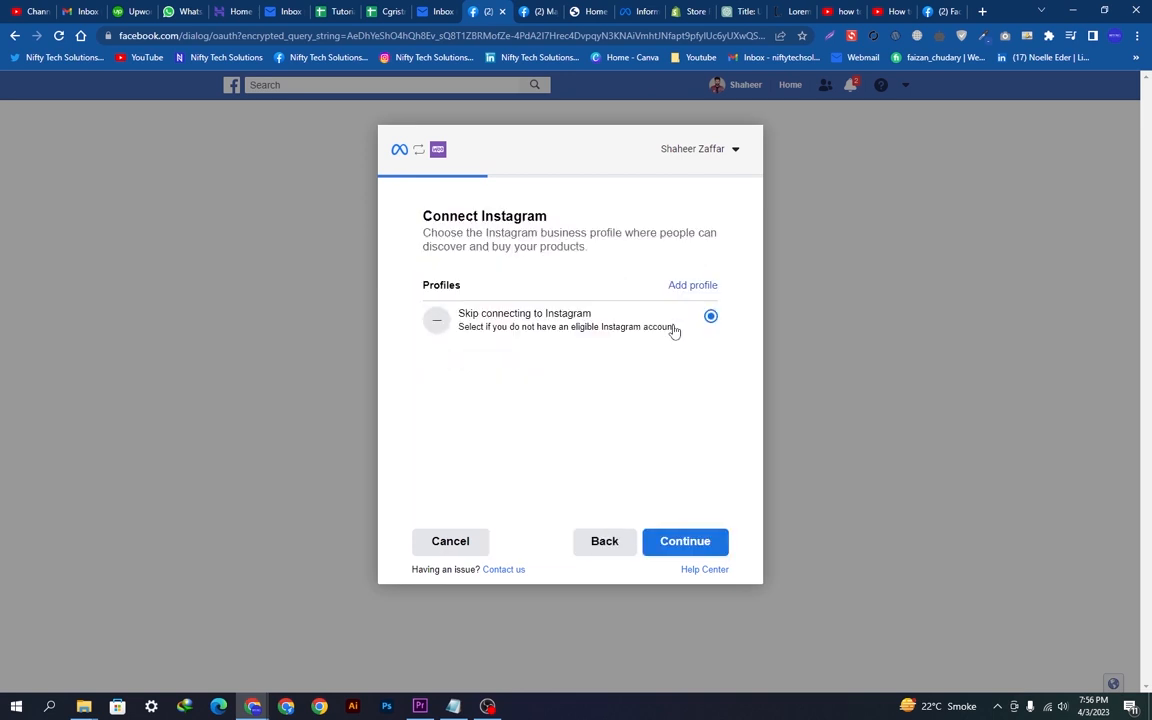
click(693, 287)
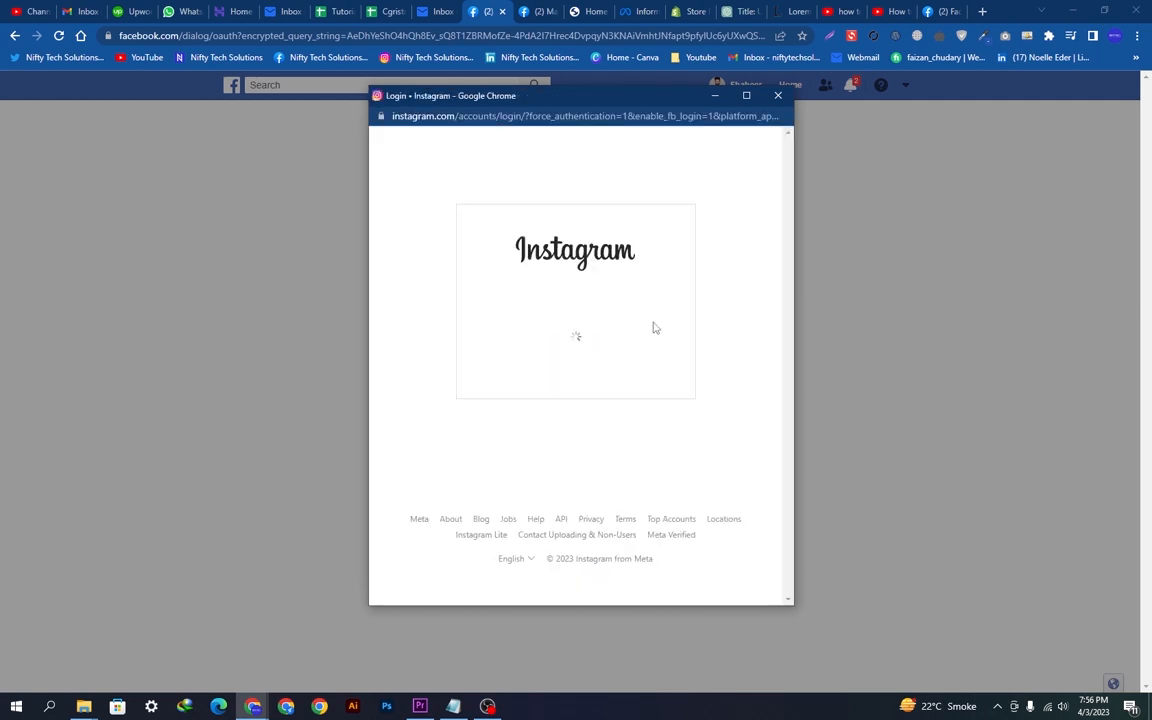
click(552, 270)
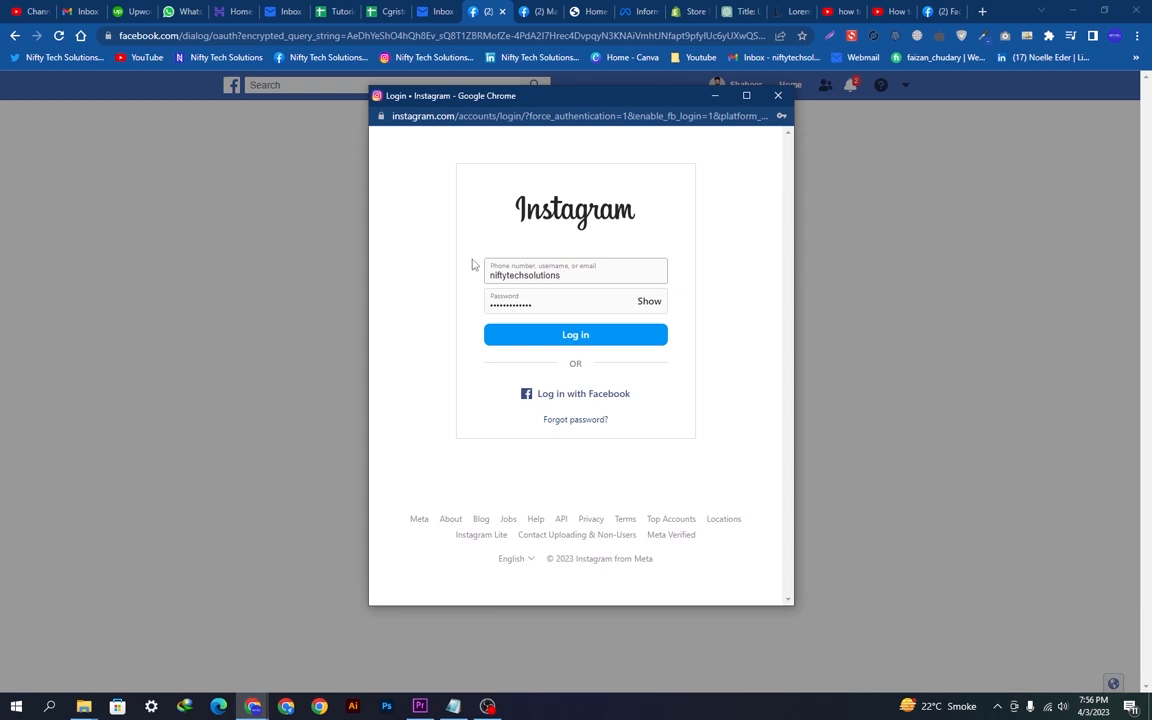
click(779, 97)
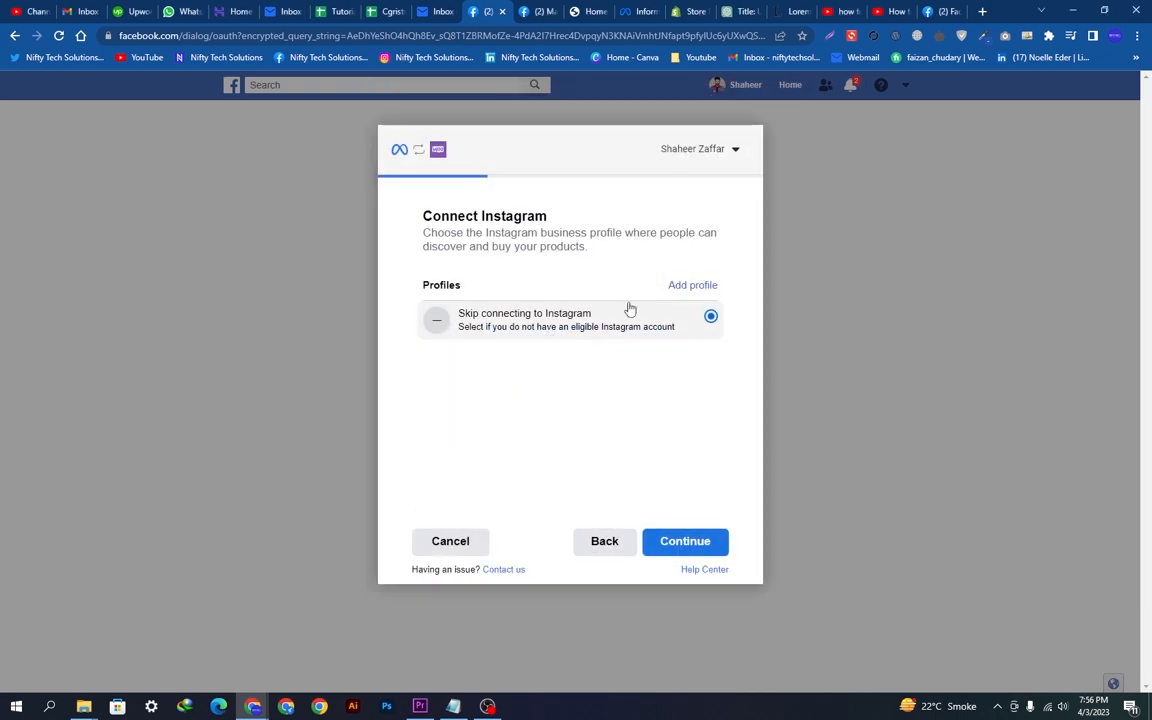
click(632, 541)
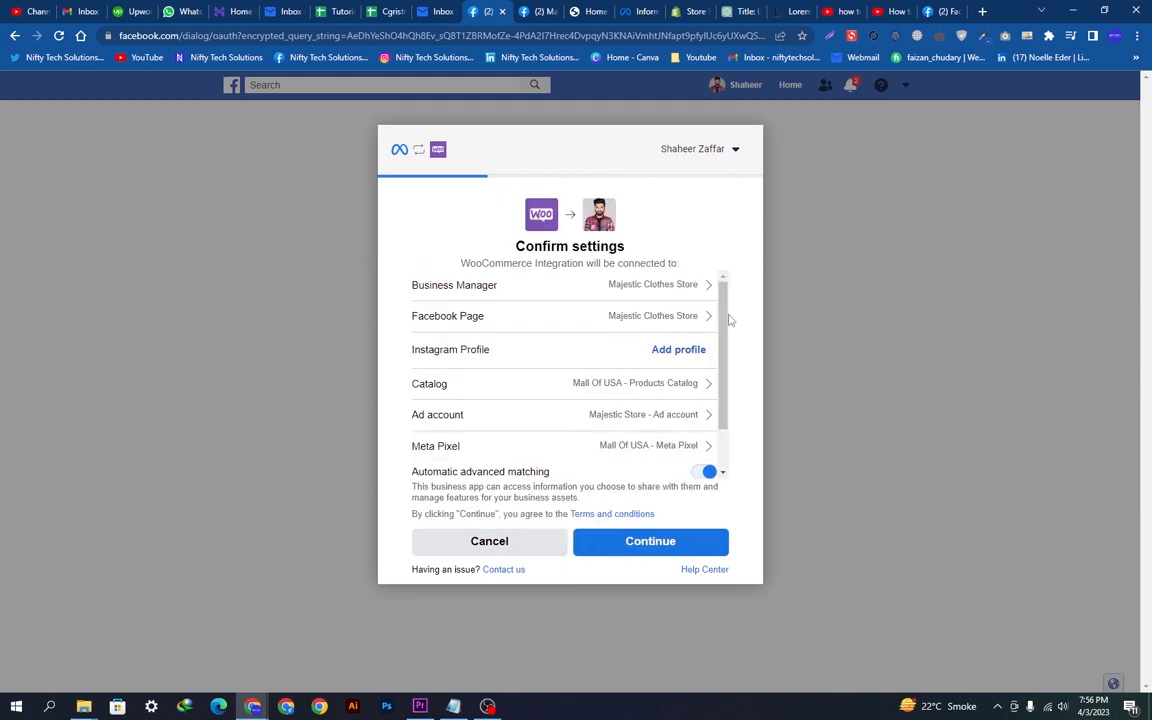
Turn off Automatic advanced matching in the WooCommerce Integration connection settings
scroll(687, 440, down, 2)
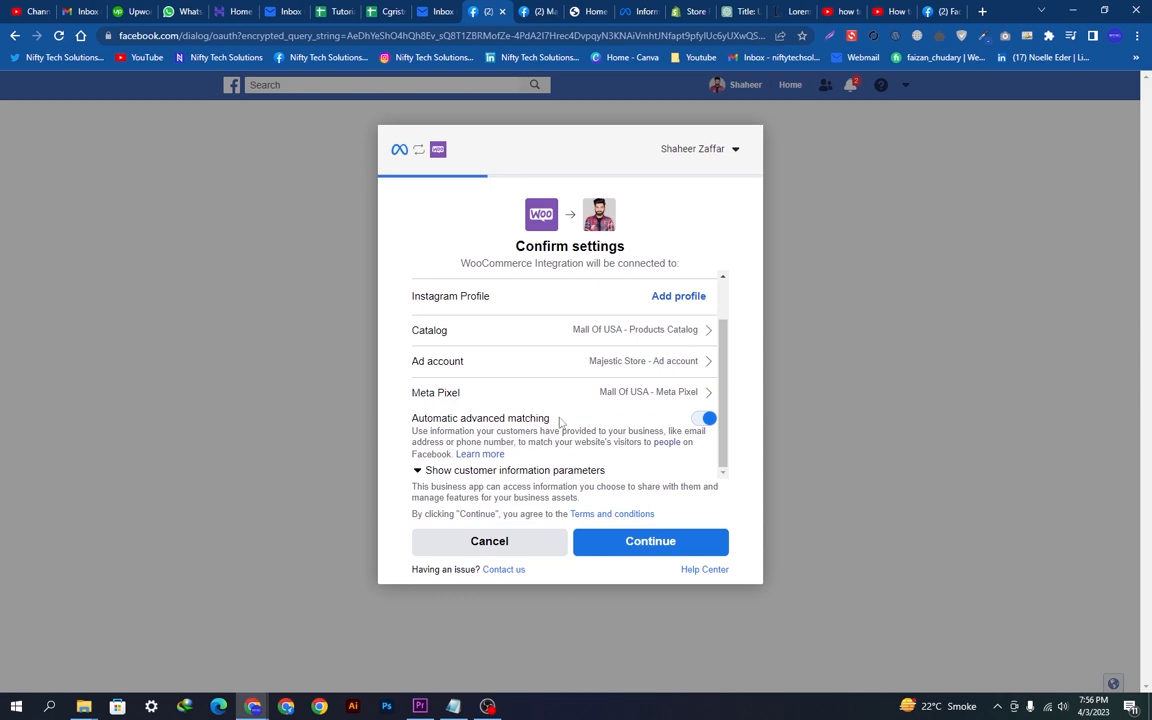
drag(560, 421, 405, 416)
click(704, 419)
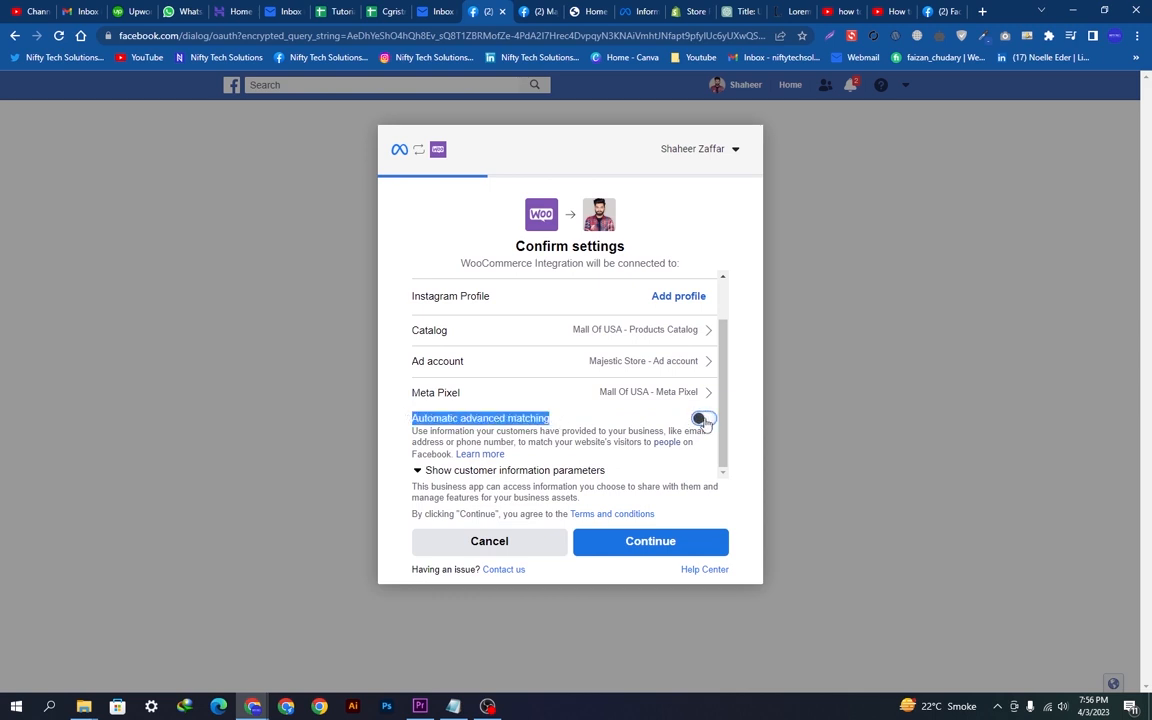
Turn Automatic advanced matching back on, look through its customer information parameters, and continue with the connection settings
click(706, 419)
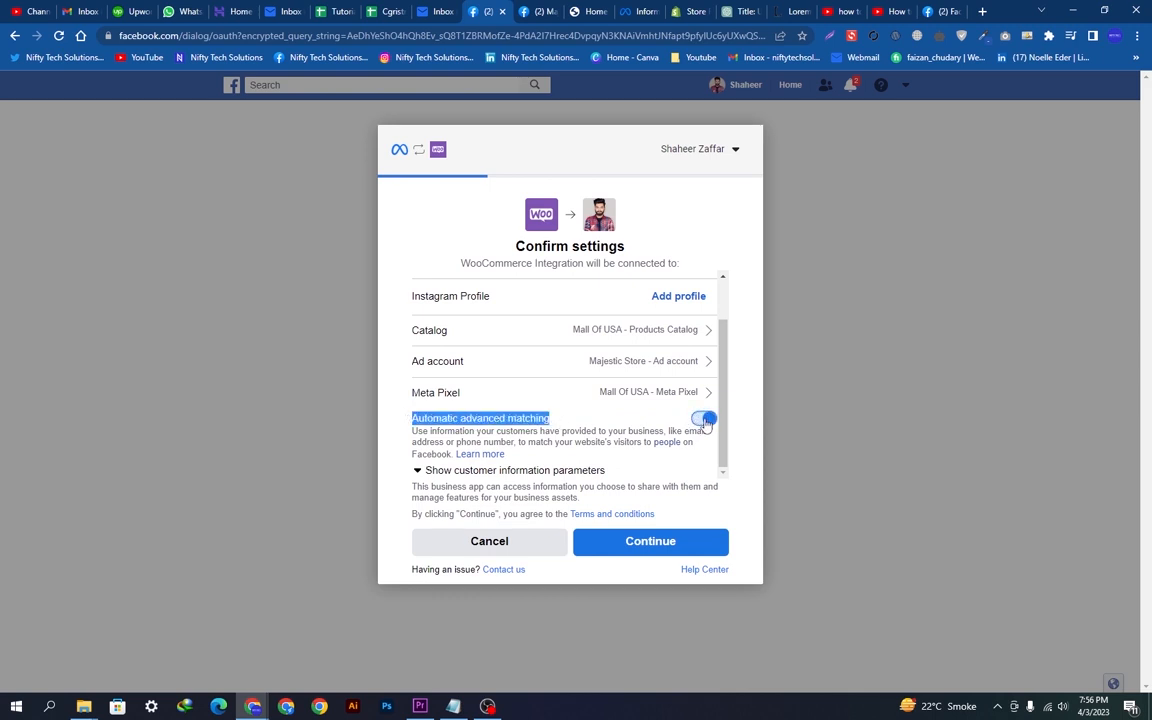
click(417, 475)
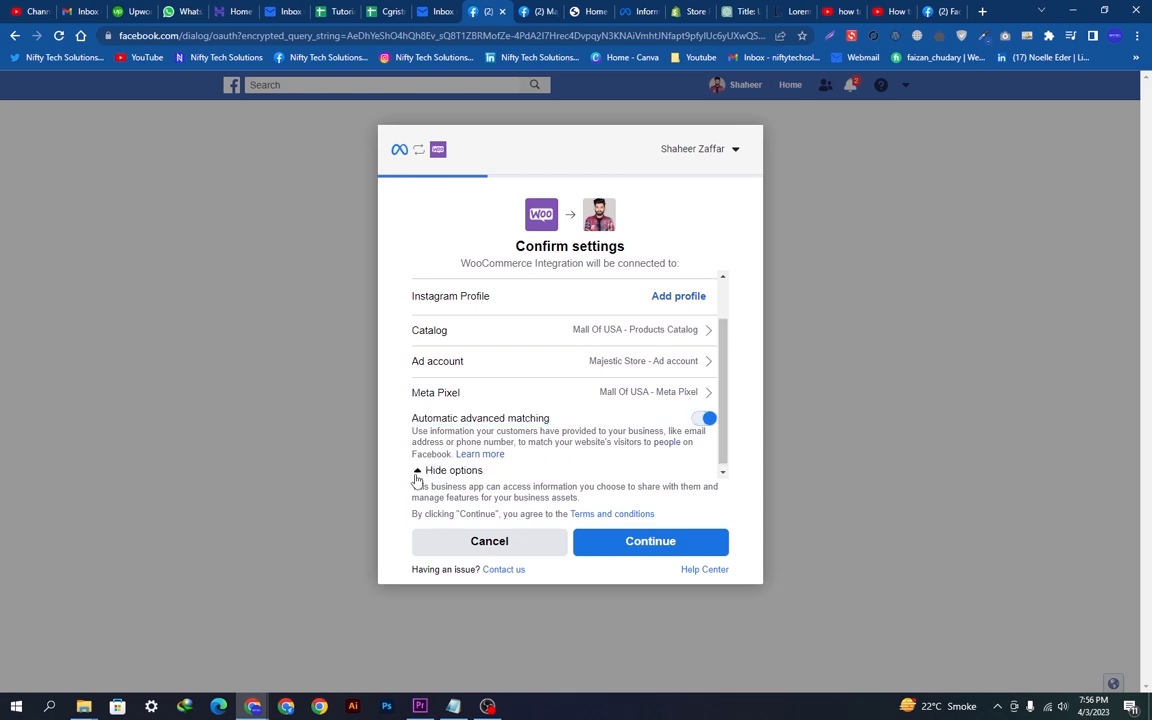
drag(729, 378, 716, 449)
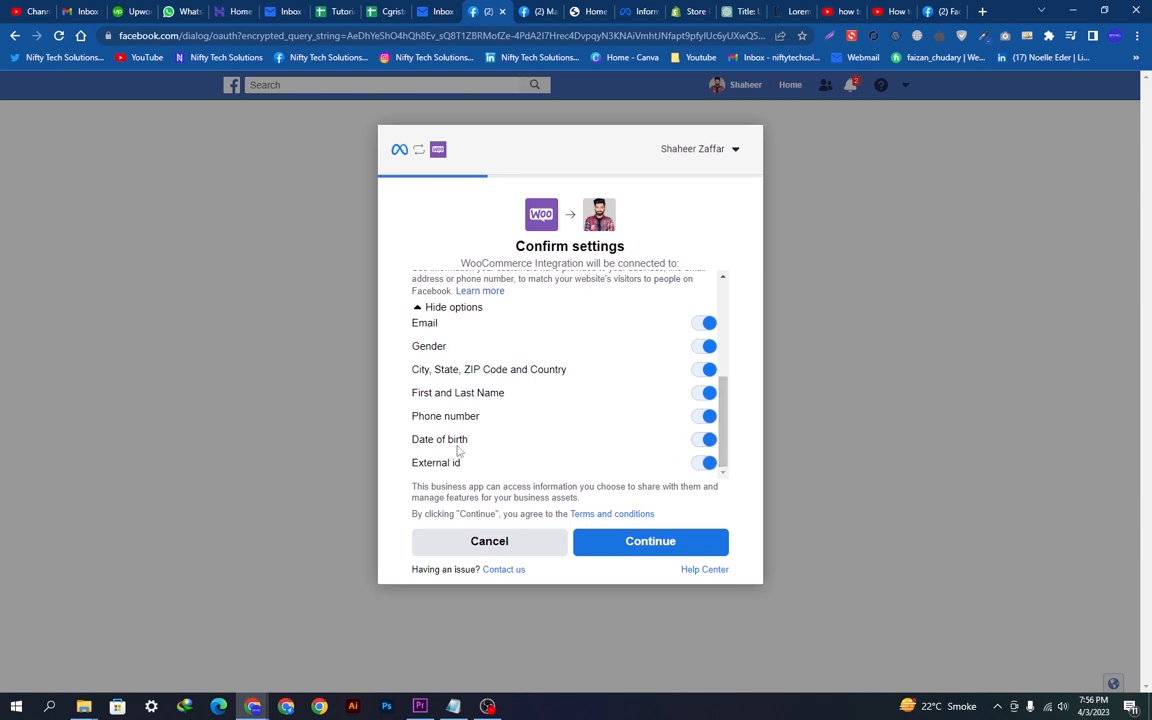
drag(483, 462, 418, 440)
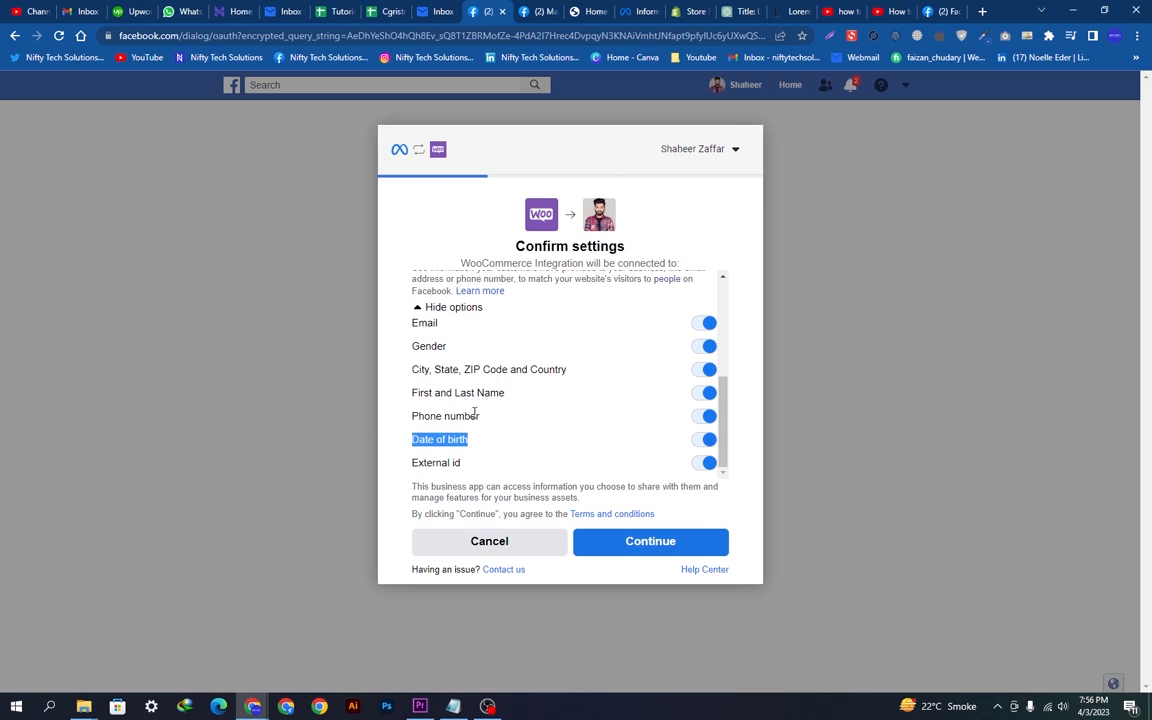
drag(478, 415, 411, 416)
drag(505, 393, 398, 396)
drag(566, 370, 400, 351)
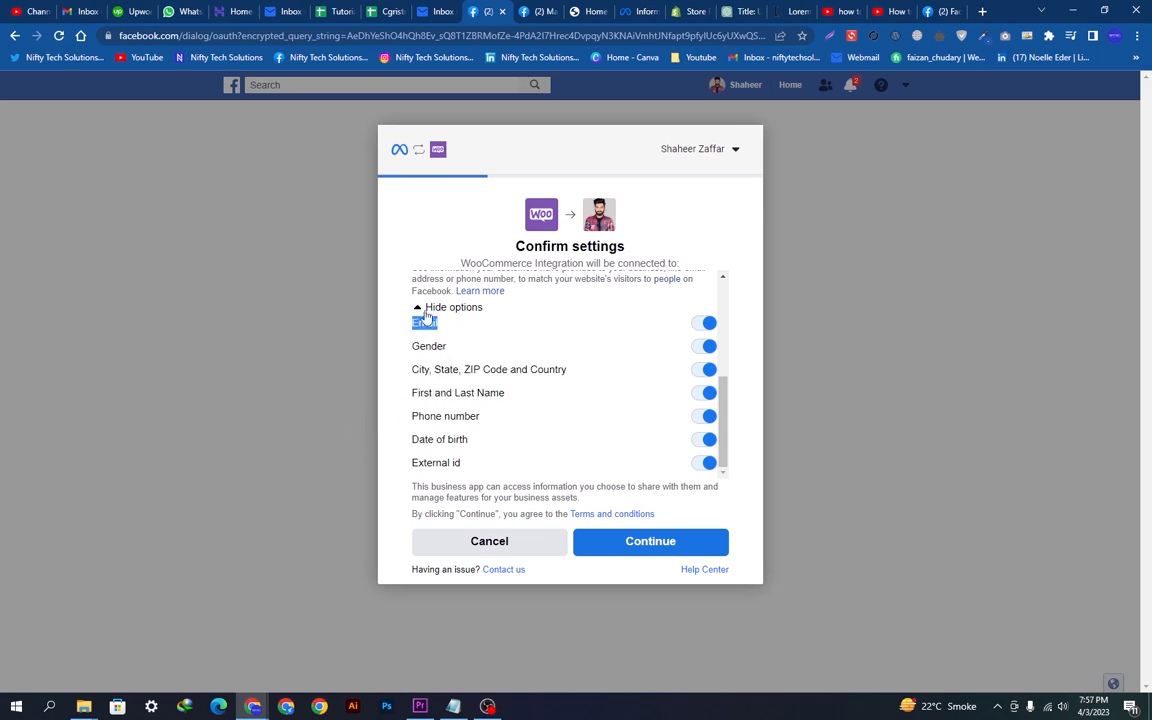
click(420, 307)
click(658, 544)
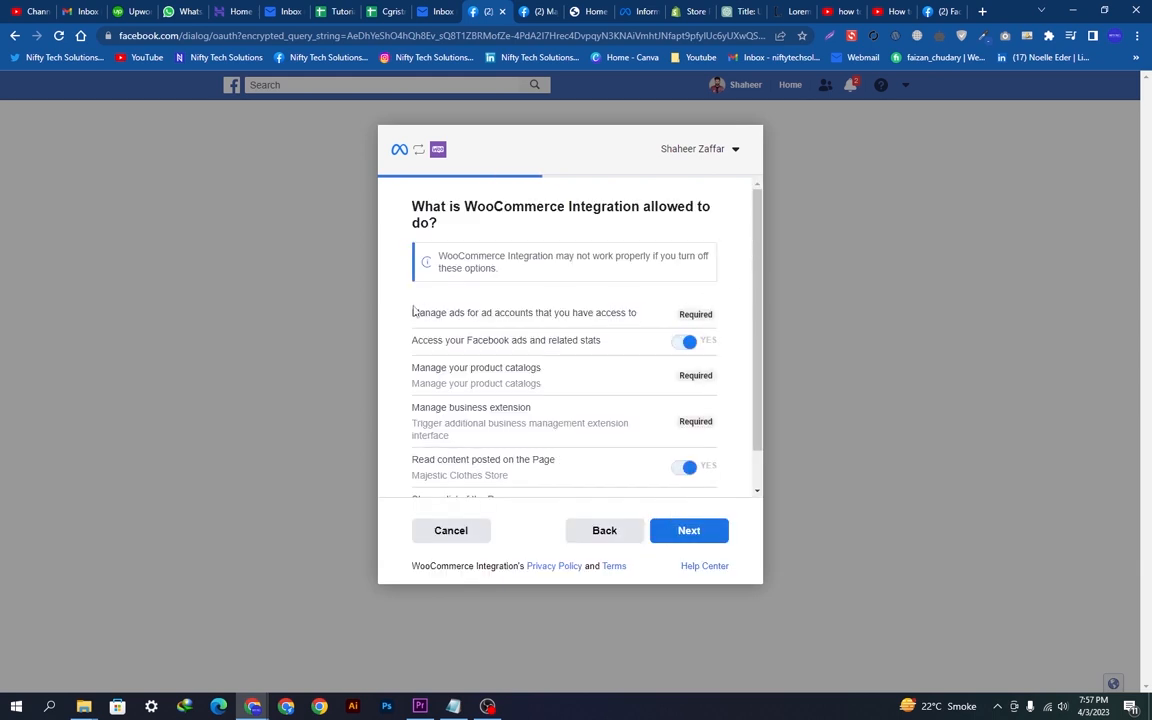
Review the permissions requested by WooCommerce Integration and proceed with all of them allowed, including reading Page content and listing managed Pages
drag(412, 312, 725, 317)
click(633, 316)
drag(617, 350, 549, 392)
drag(658, 383, 729, 380)
drag(625, 422, 406, 393)
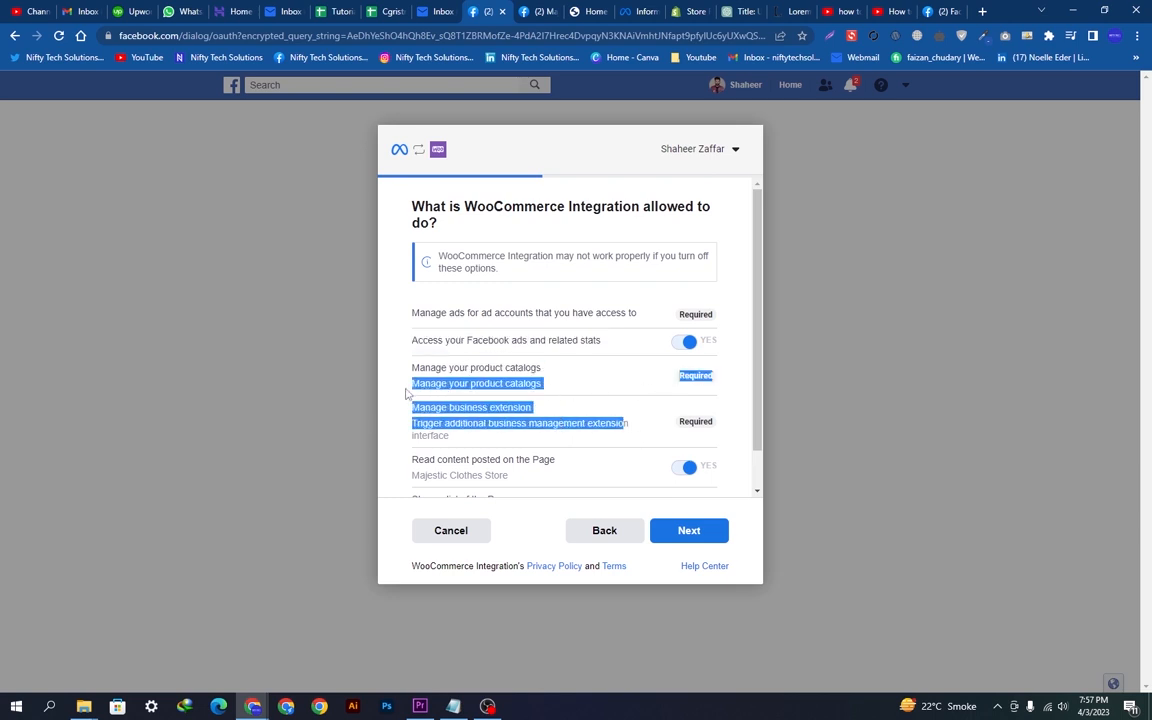
click(441, 435)
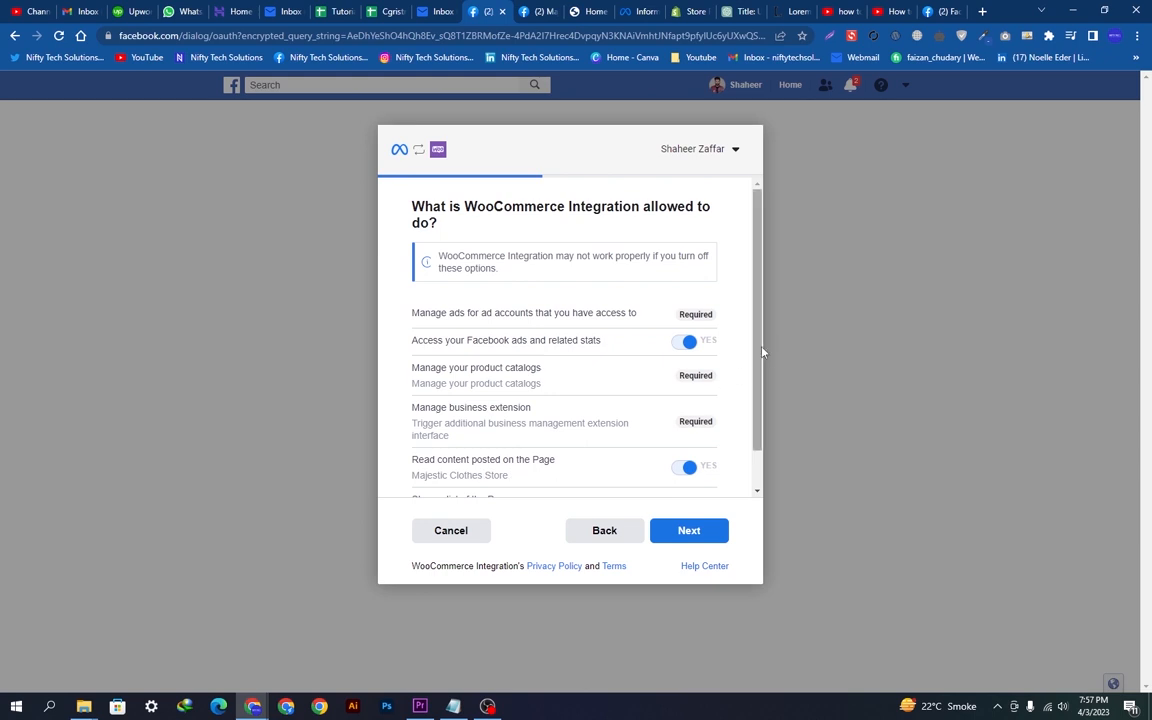
scroll(720, 355, down, 1)
click(685, 425)
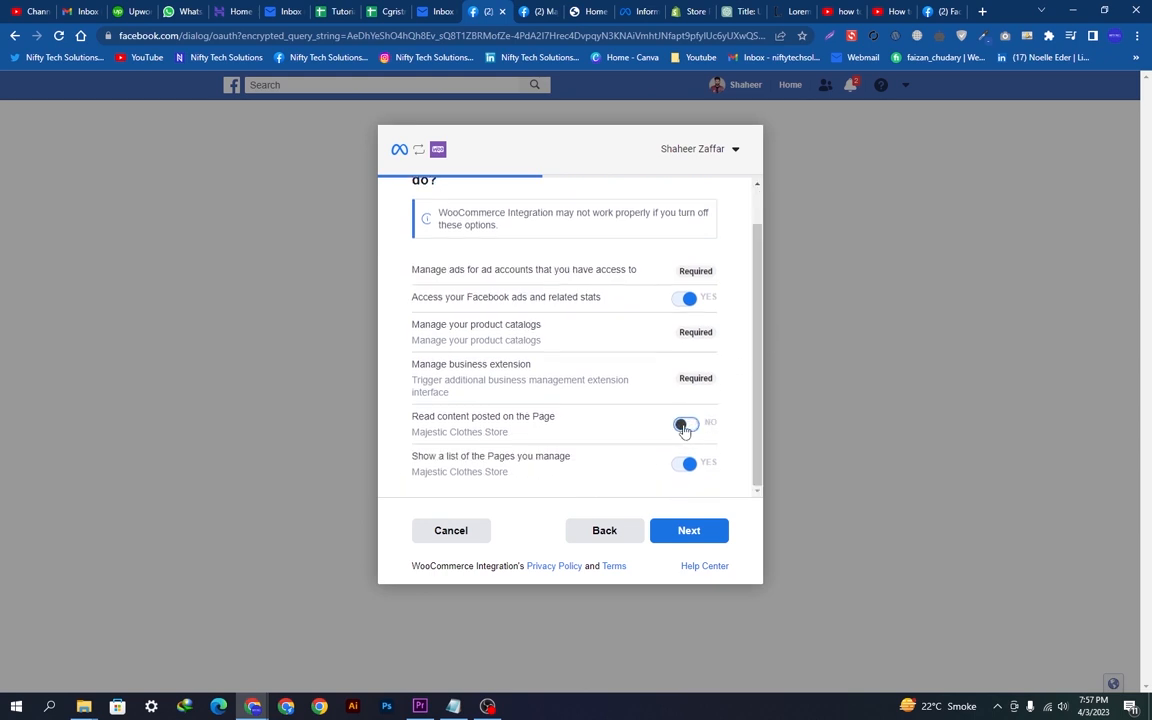
click(685, 465)
click(685, 465)
click(682, 425)
click(688, 531)
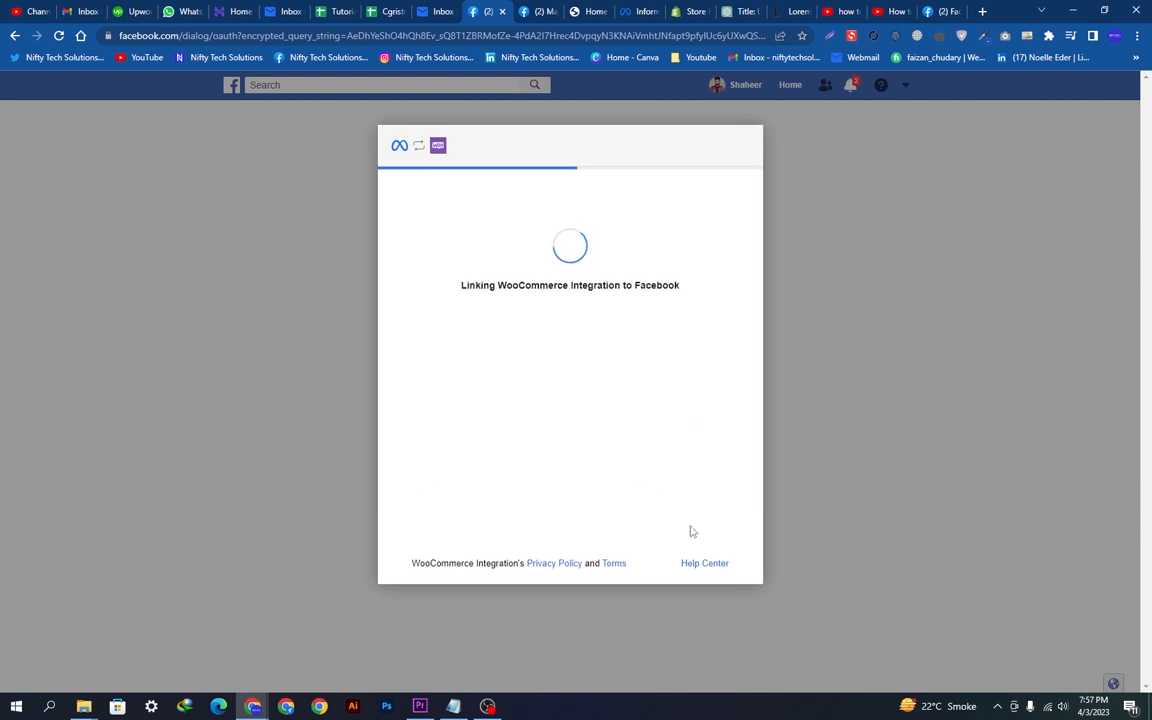
Finish linking WooCommerce Integration to Facebook and confirm the redirect back to the mallof-usa.com store
drag(716, 281, 591, 284)
click(592, 333)
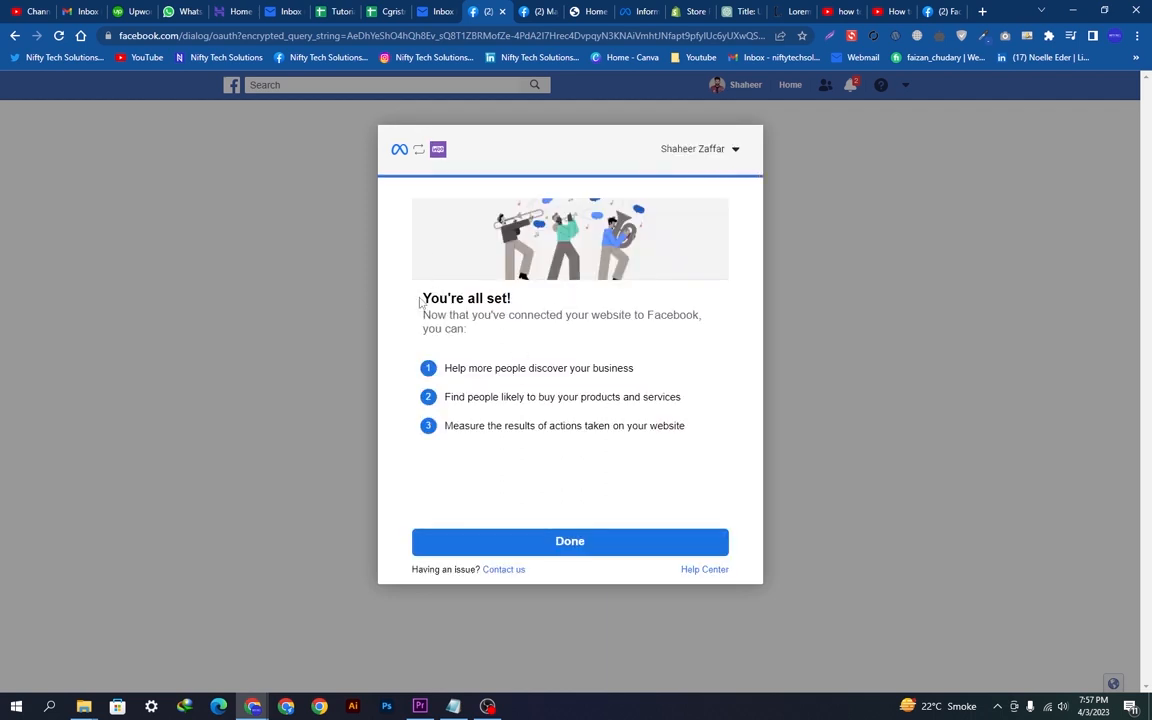
drag(420, 302, 511, 367)
click(638, 428)
click(600, 540)
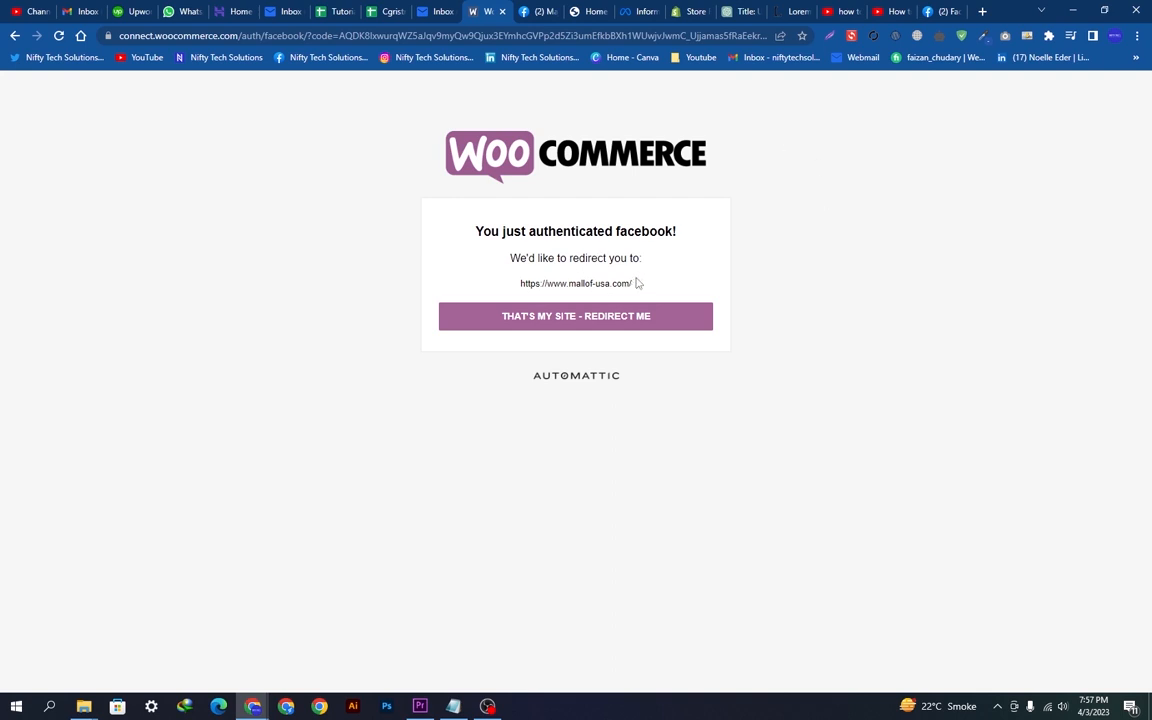
drag(636, 279, 483, 271)
click(483, 271)
click(571, 313)
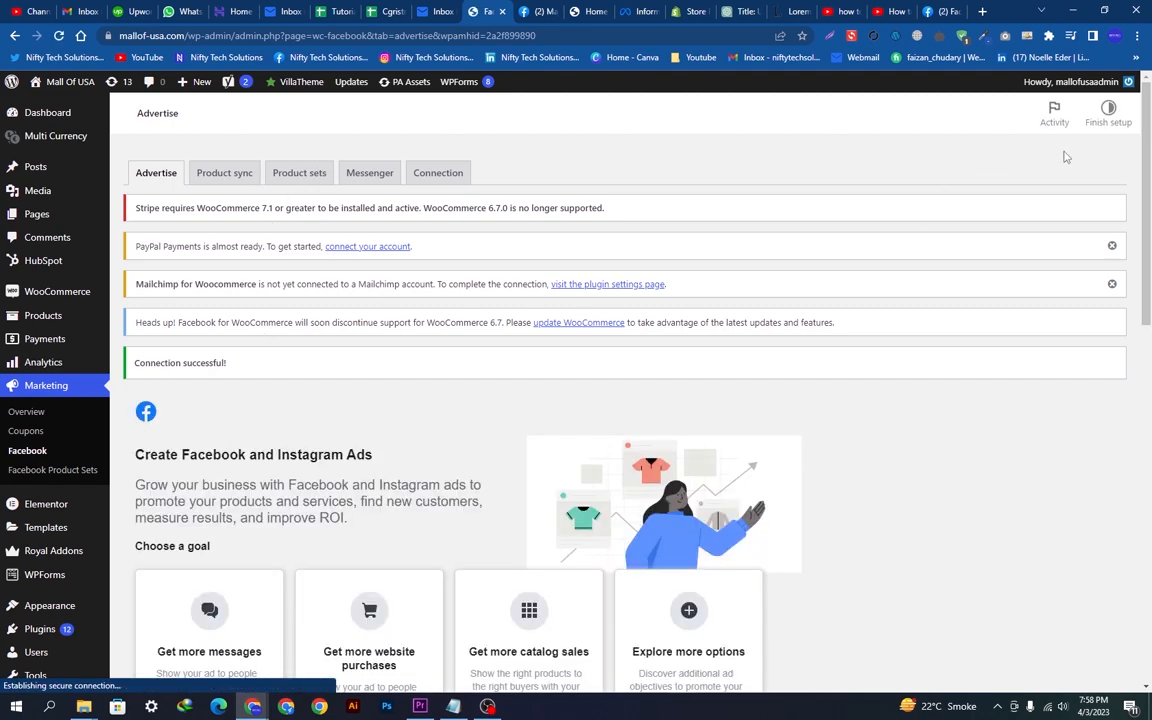
Examine the Advertise page's performance summary for reach, post engagement, link clicks and purchases, along with the recent ads section
drag(1140, 170, 1111, 363)
drag(188, 463, 141, 451)
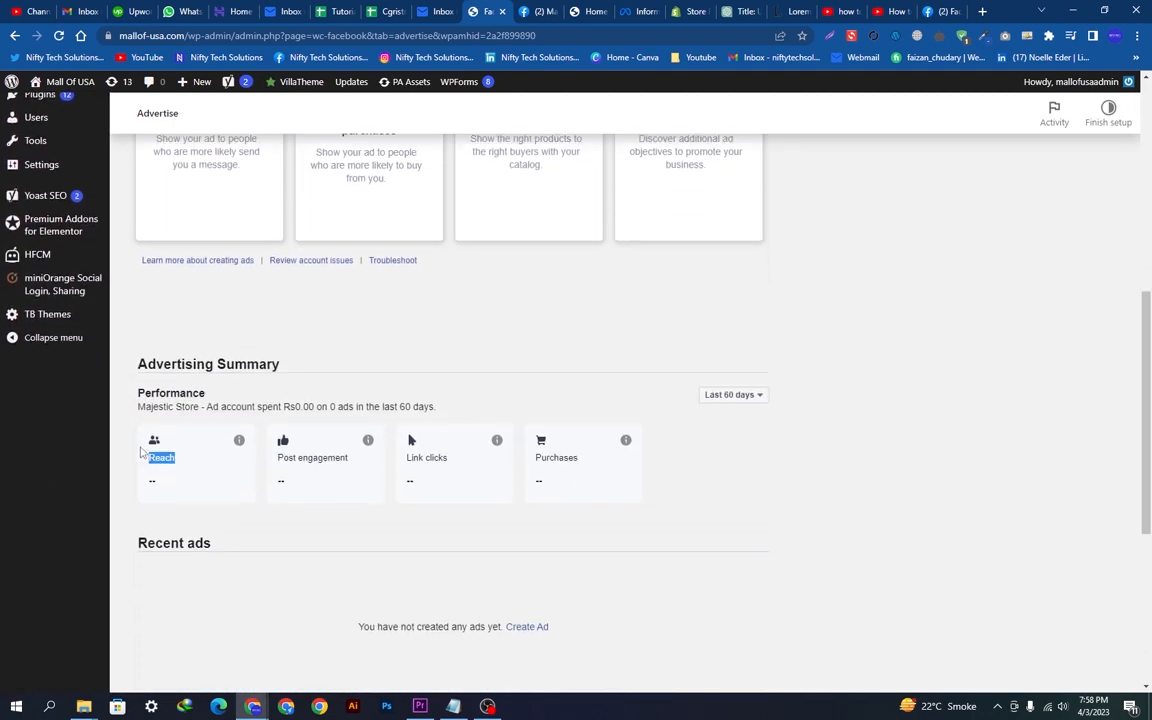
drag(360, 465, 269, 449)
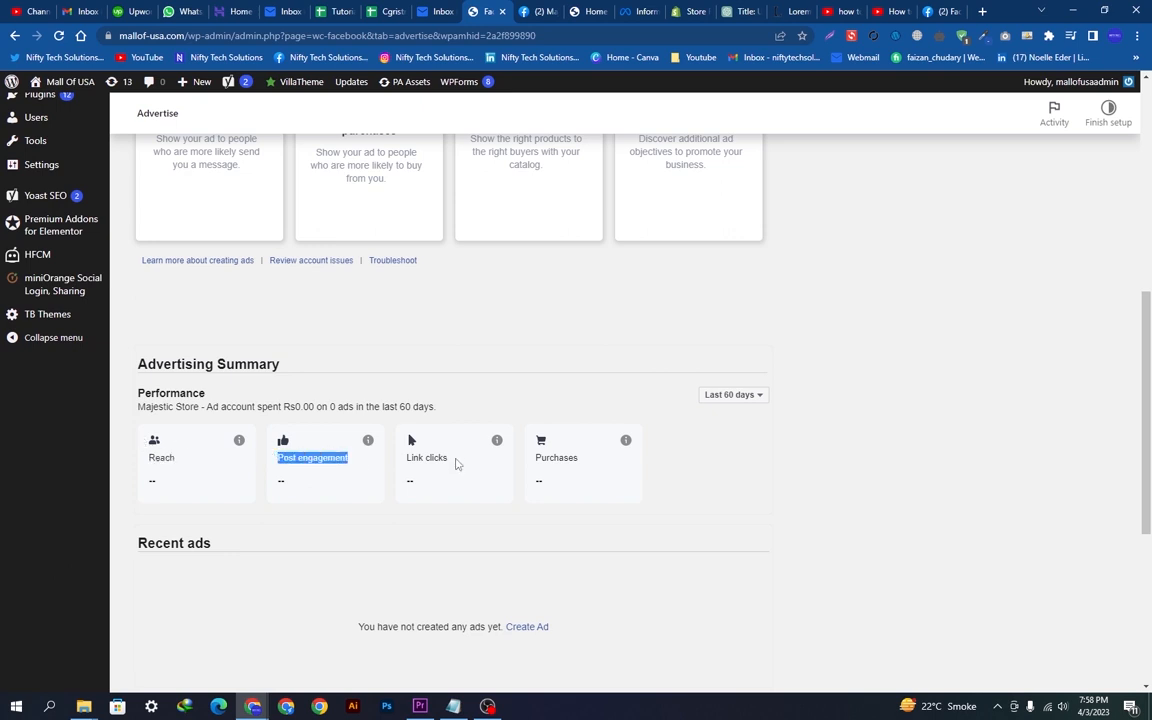
drag(455, 463, 400, 465)
drag(585, 461, 501, 461)
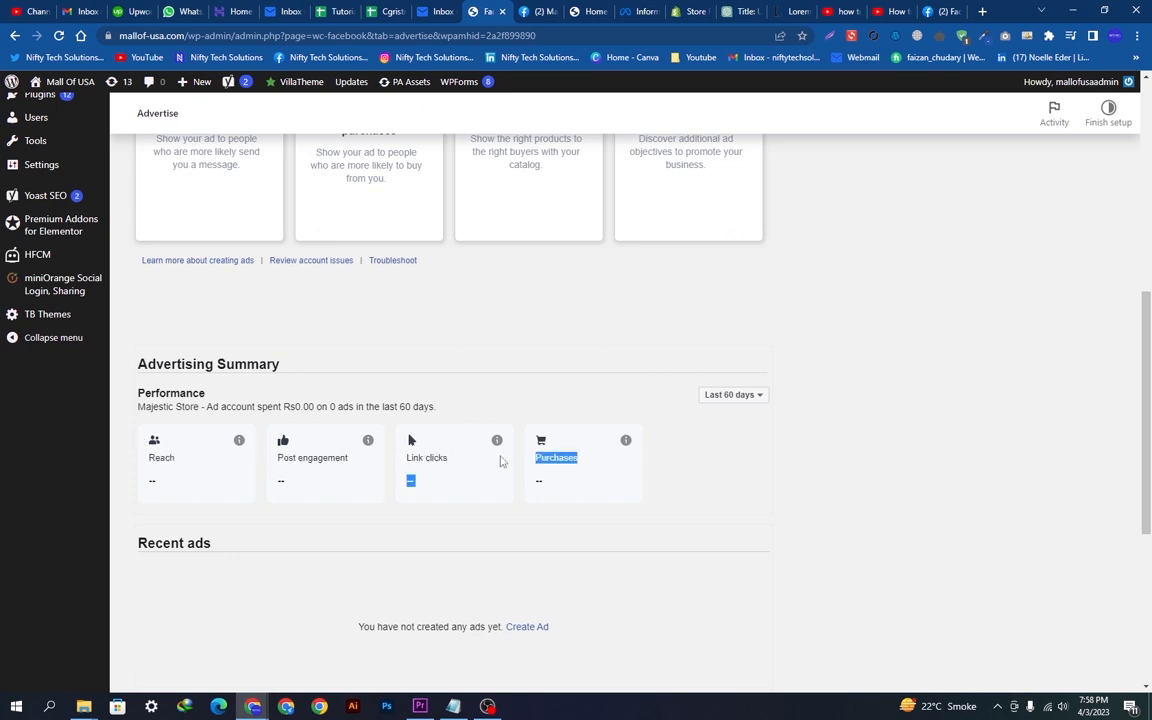
click(549, 473)
drag(240, 549, 139, 543)
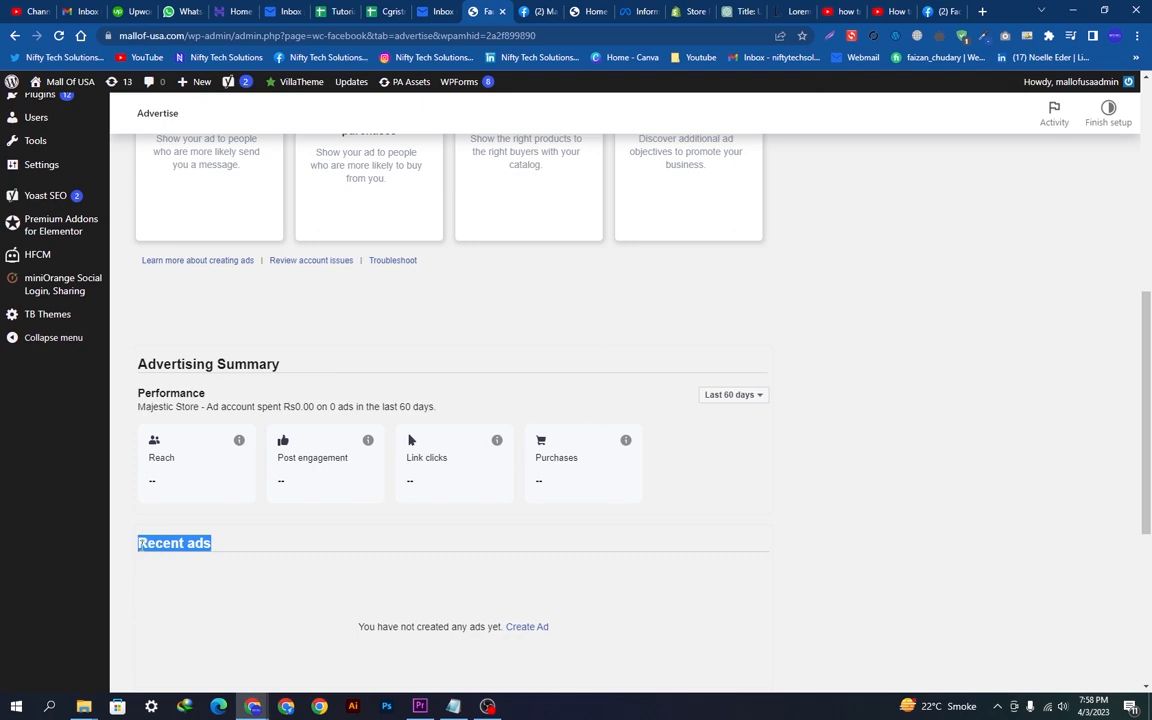
scroll(440, 627, up, 6)
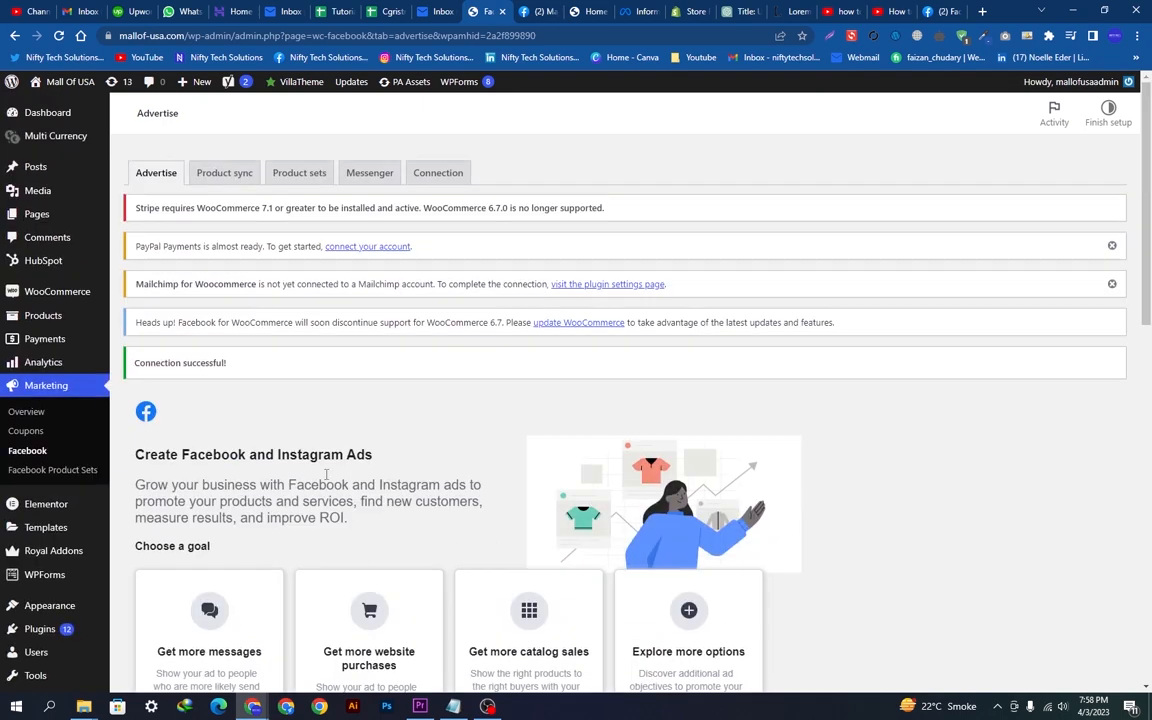
Save the Facebook product sync settings with product sync enabled
click(240, 180)
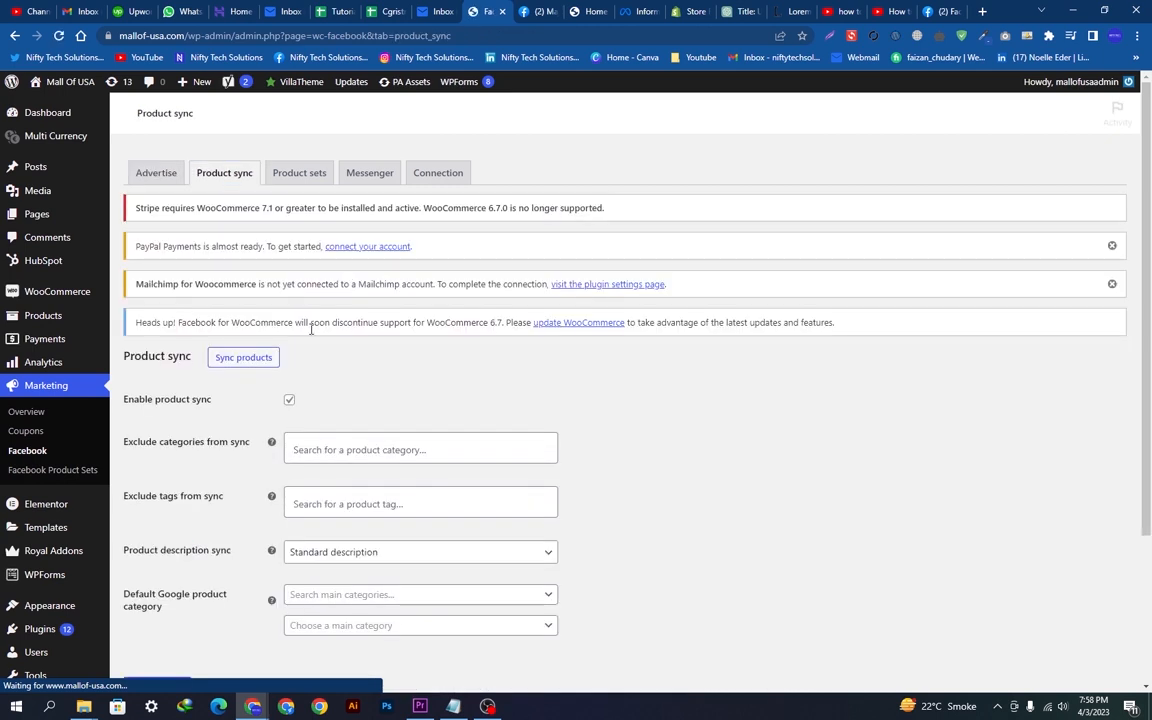
click(290, 401)
click(290, 401)
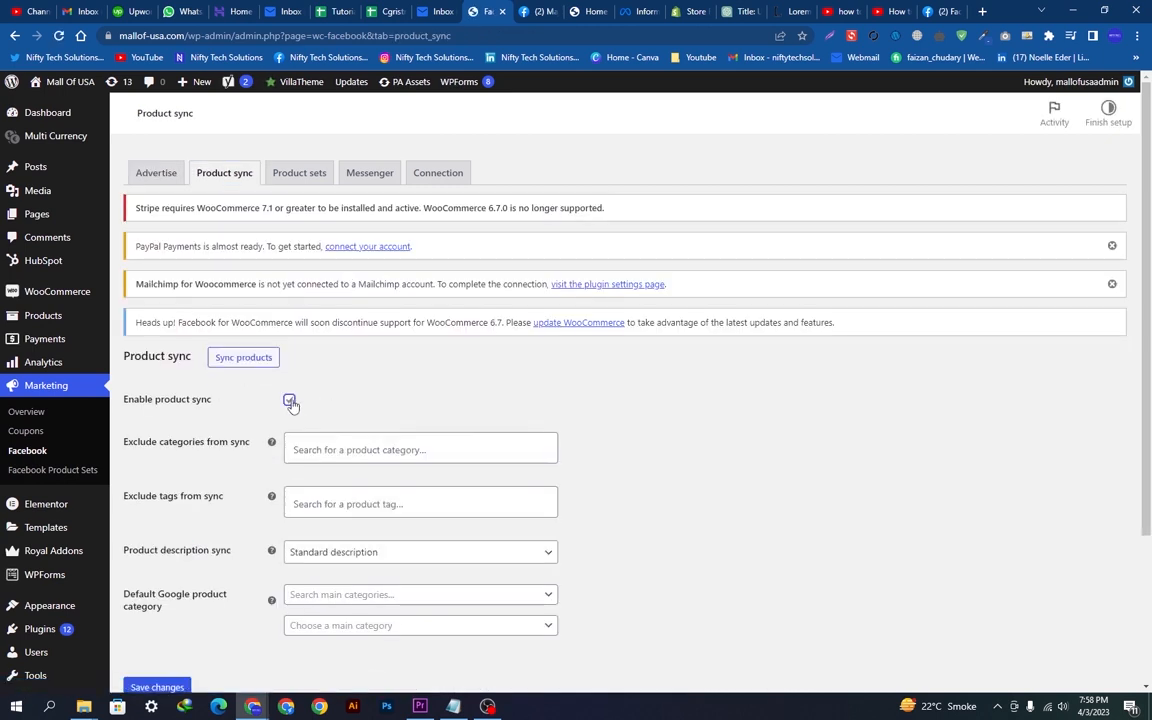
click(155, 687)
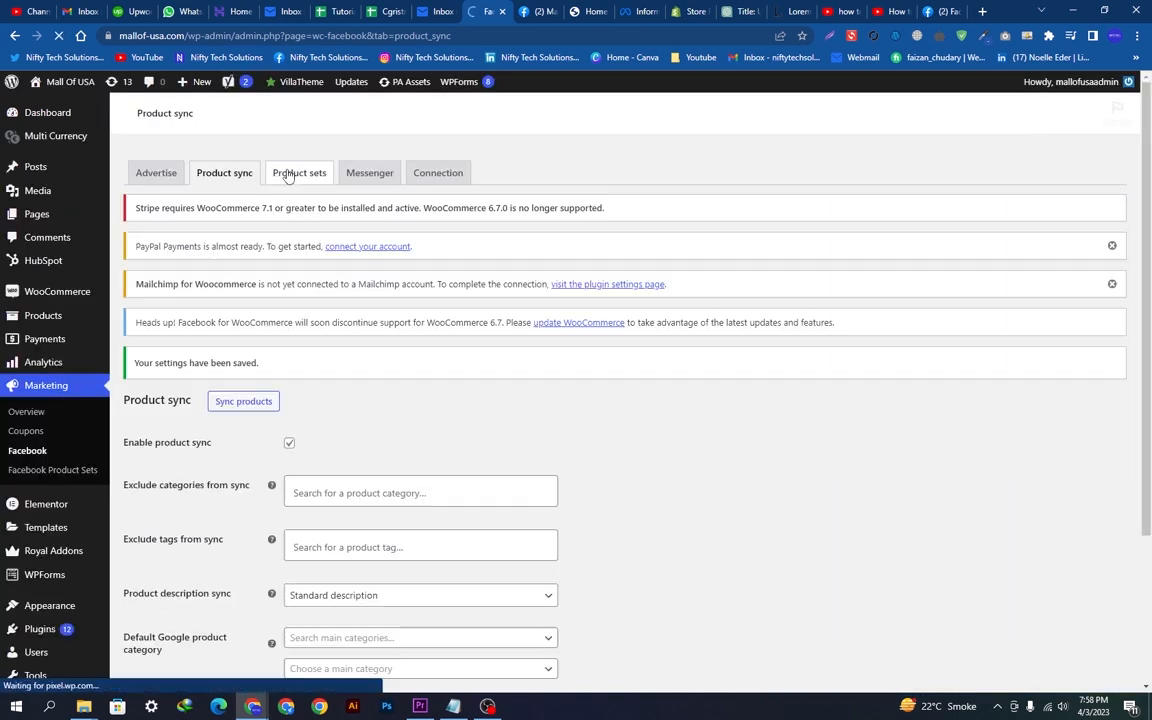
Look over the form for adding a Facebook product set and return to the product sync settings
click(291, 175)
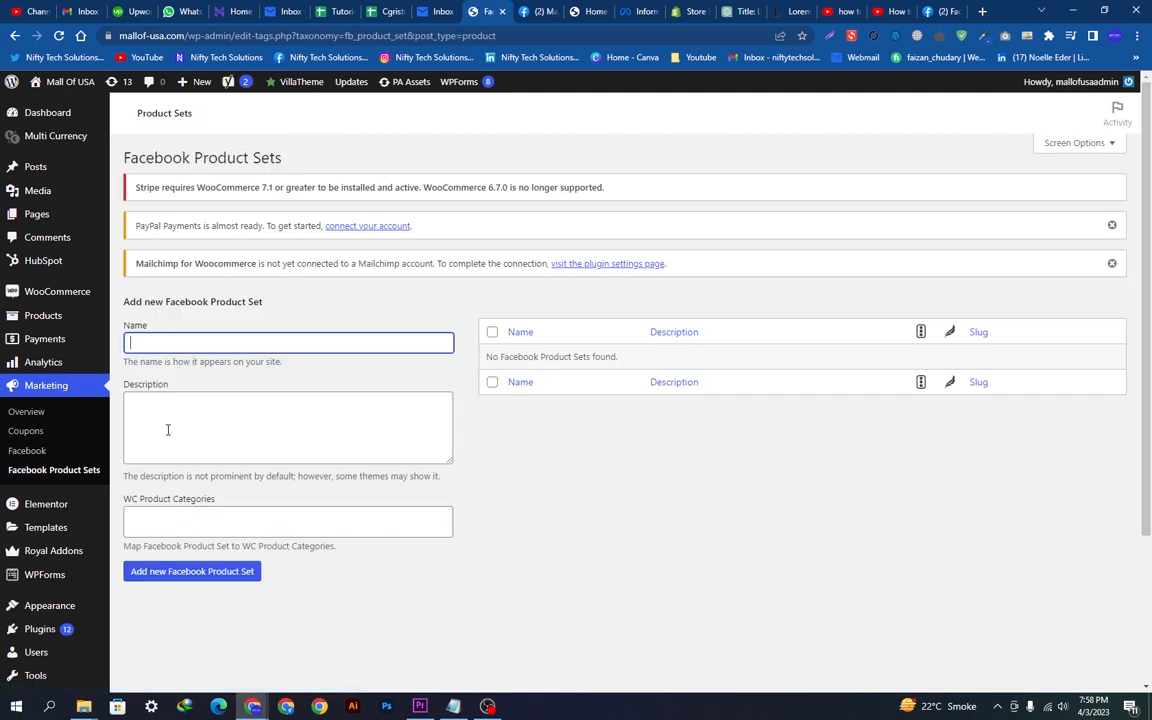
click(168, 430)
click(210, 508)
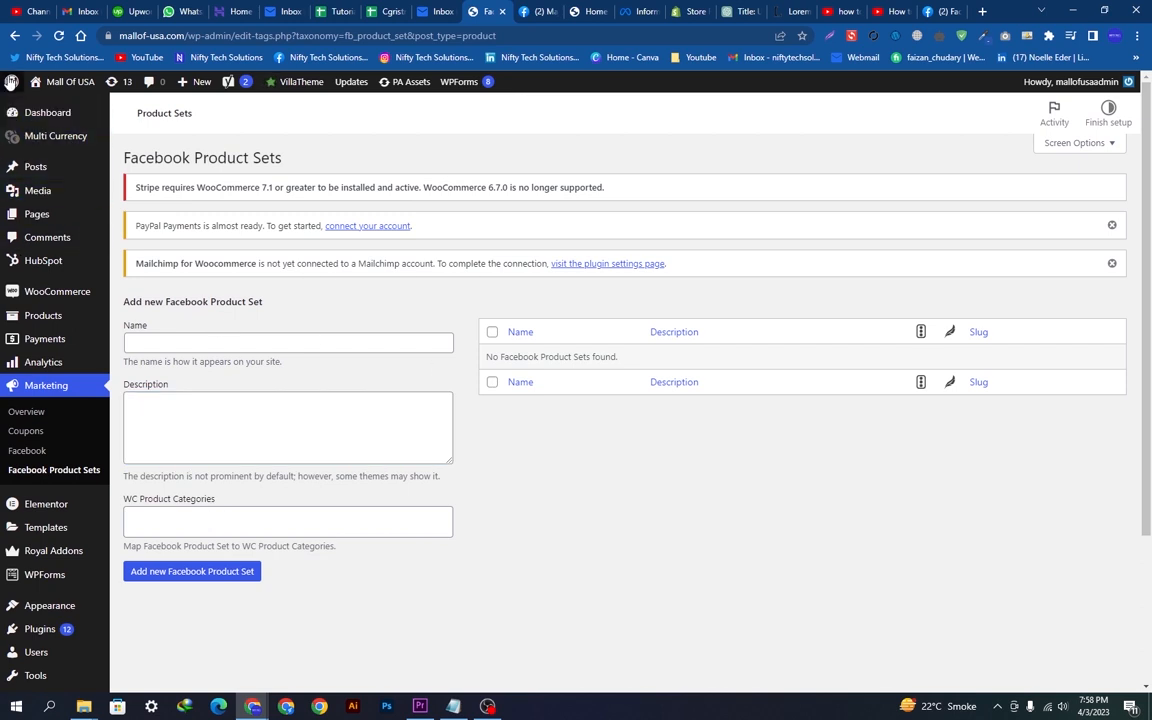
click(14, 37)
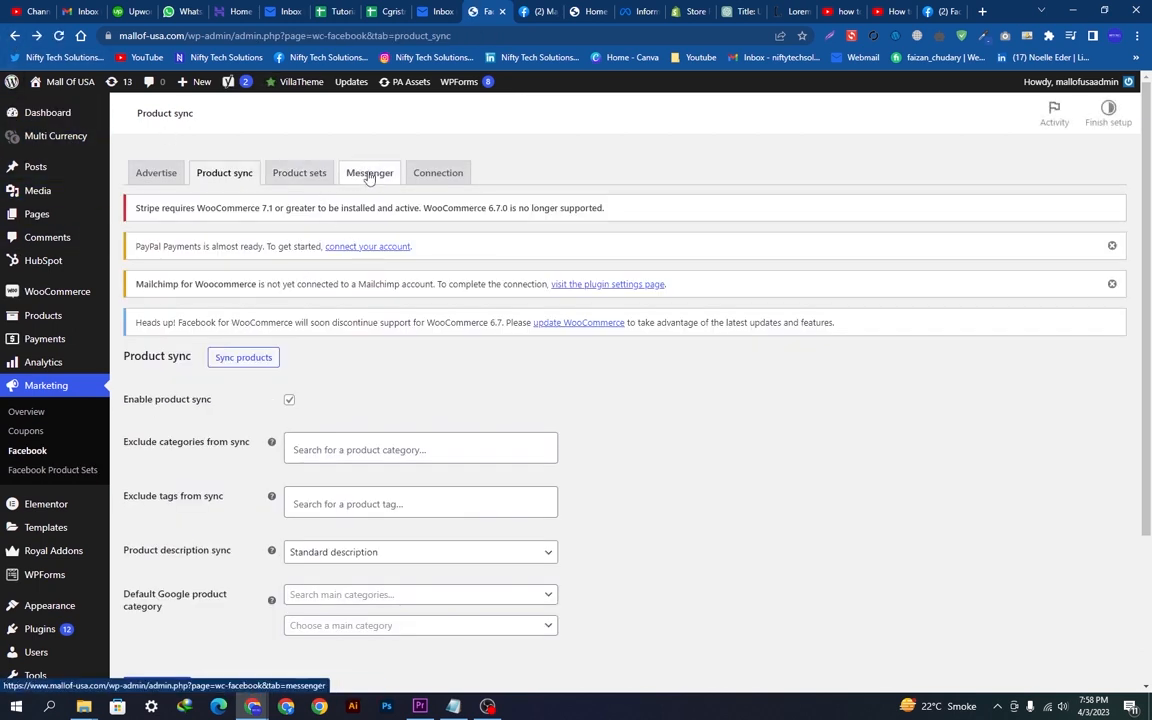
Save the Messenger settings with Facebook Messenger enabled on the store
click(369, 176)
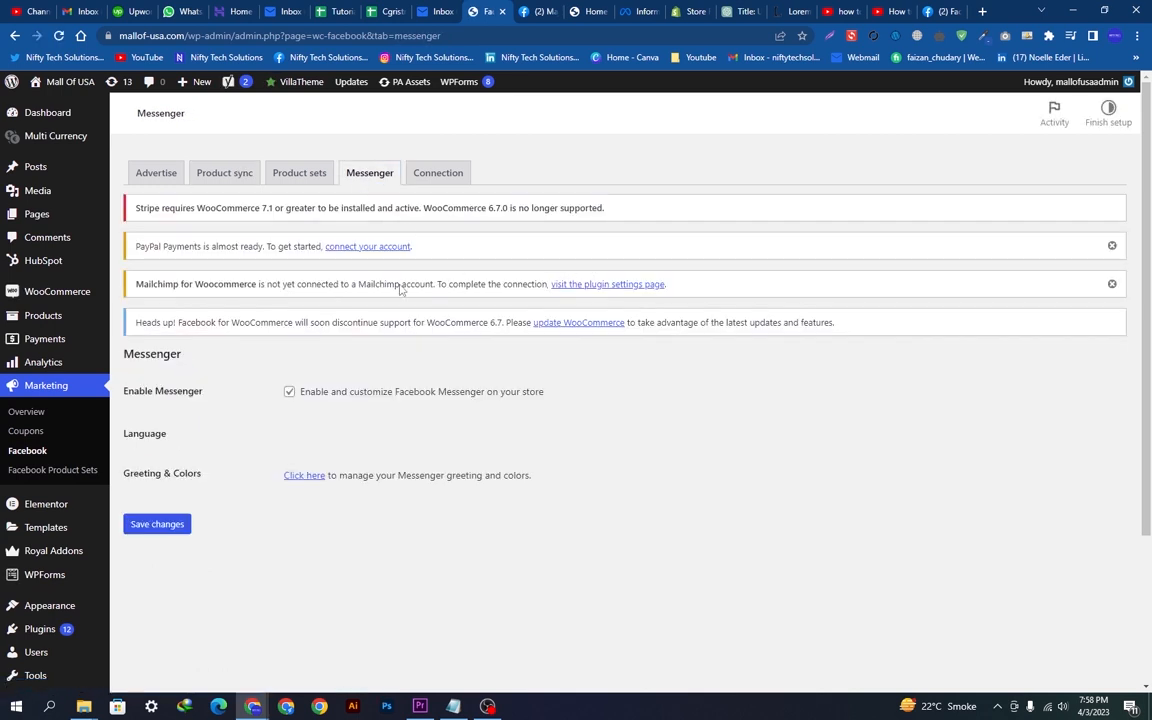
drag(576, 393, 332, 404)
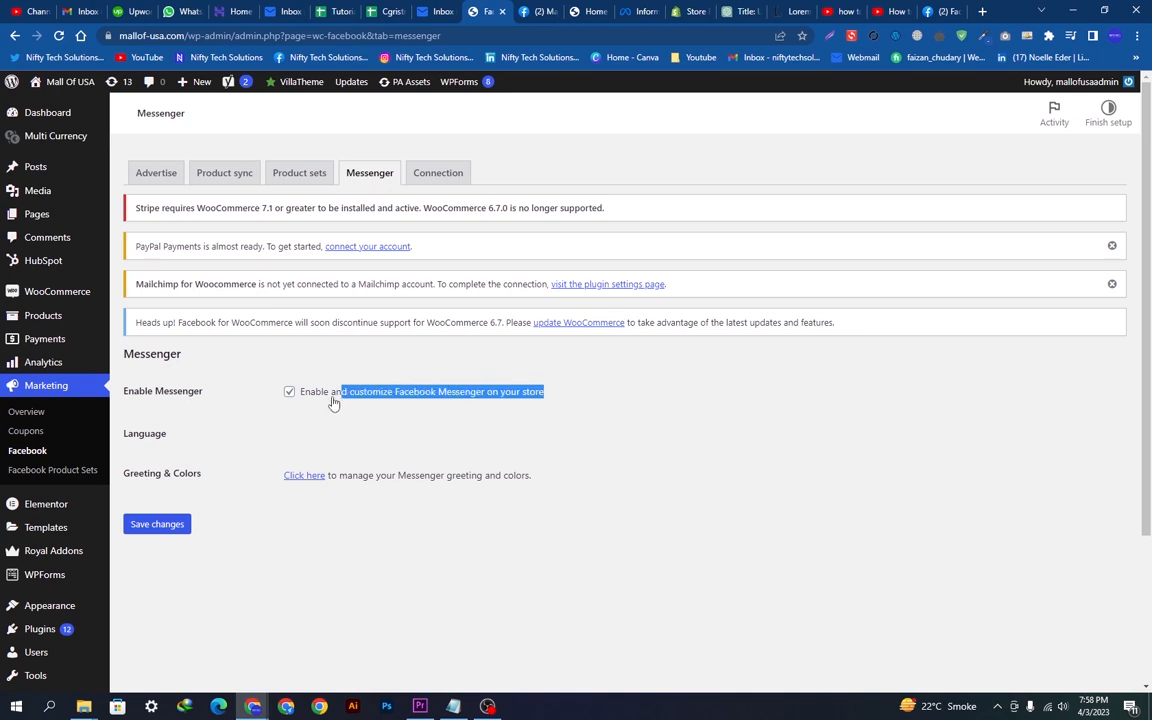
click(317, 407)
click(293, 394)
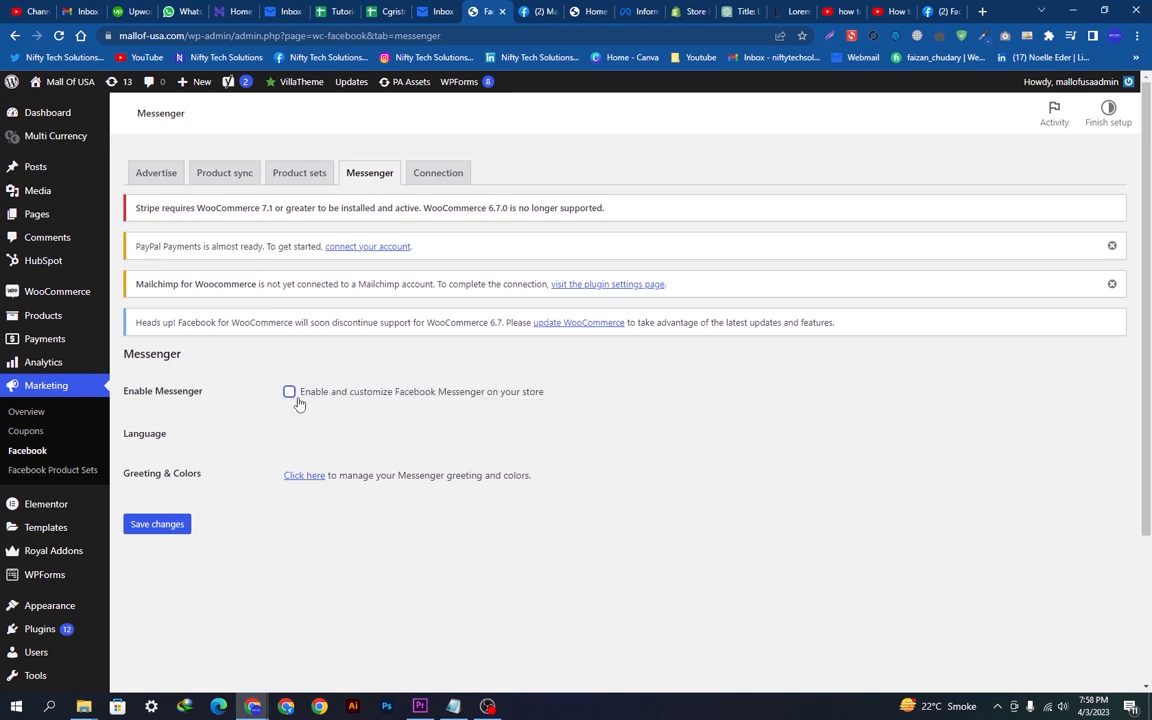
click(292, 396)
click(184, 530)
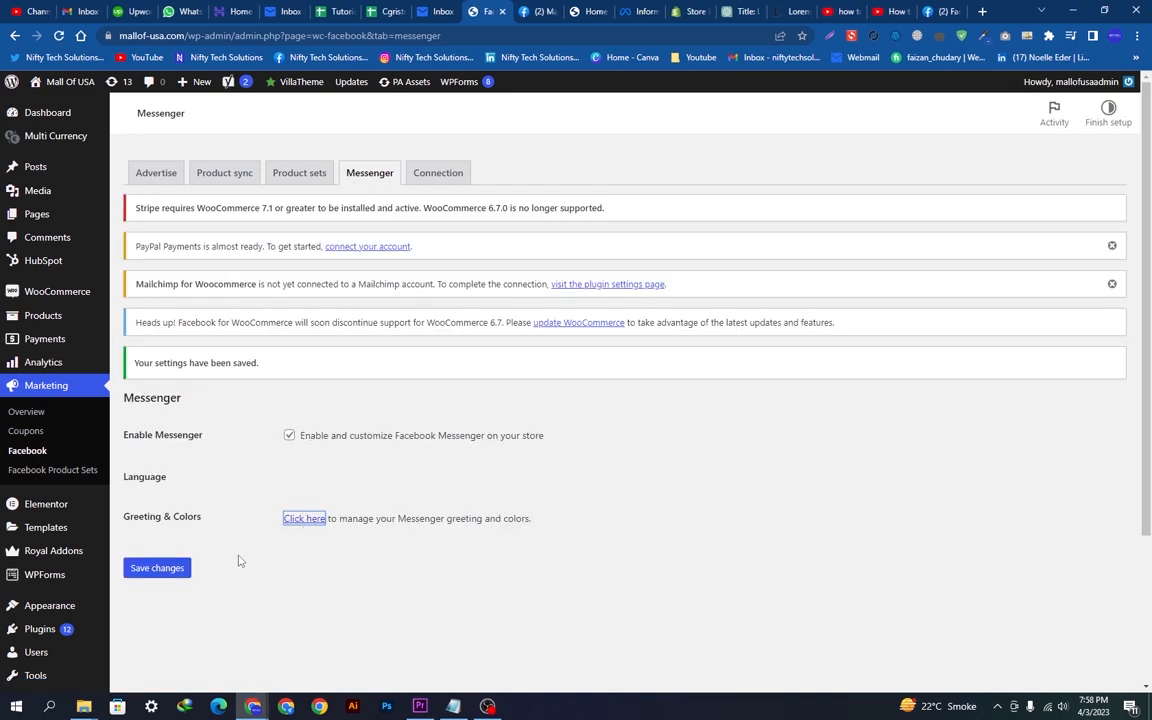
Review the connected Page, Pixel, Business Manager and Ad Manager IDs, and open Mall Of USA - Products Catalog in a separate browser tab
click(440, 177)
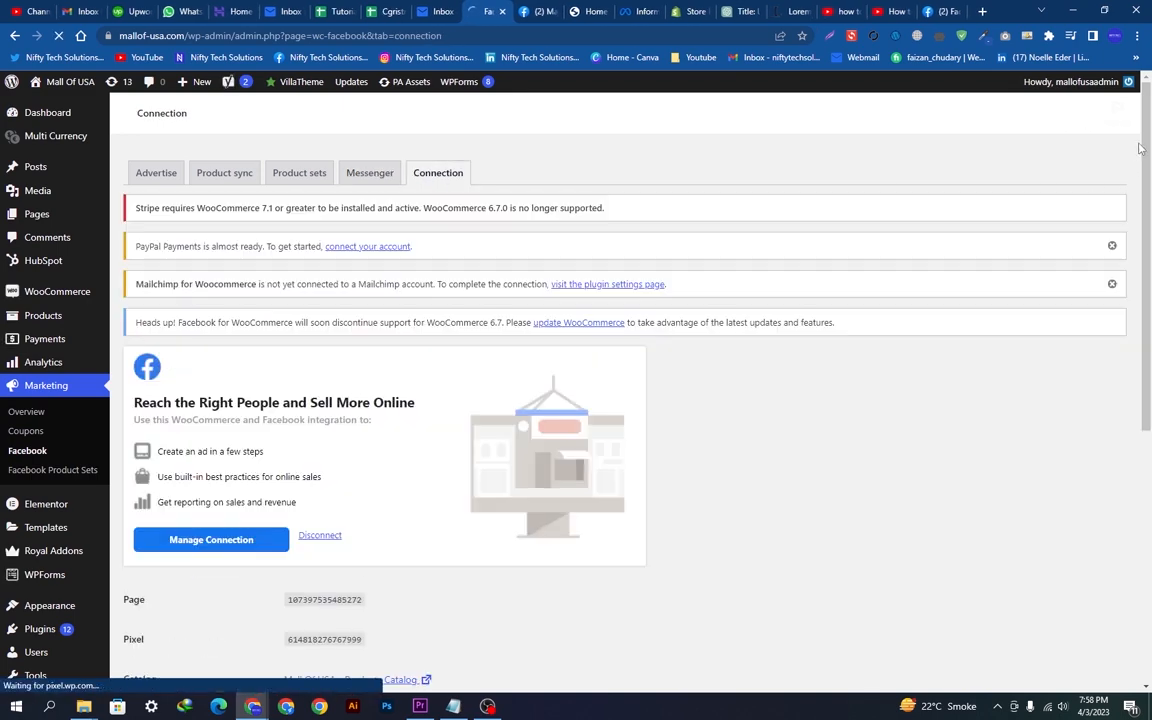
drag(1140, 153, 1130, 208)
scroll(428, 363, down, 3)
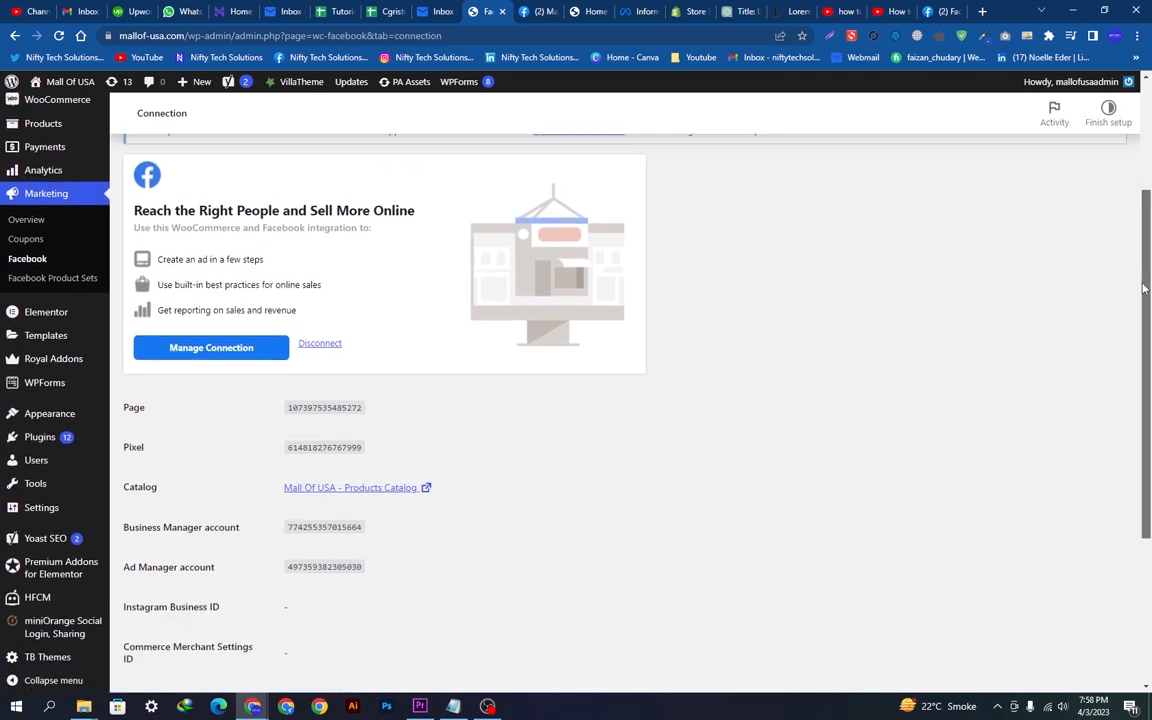
drag(382, 399, 285, 401)
drag(392, 432, 275, 437)
right_click(376, 469)
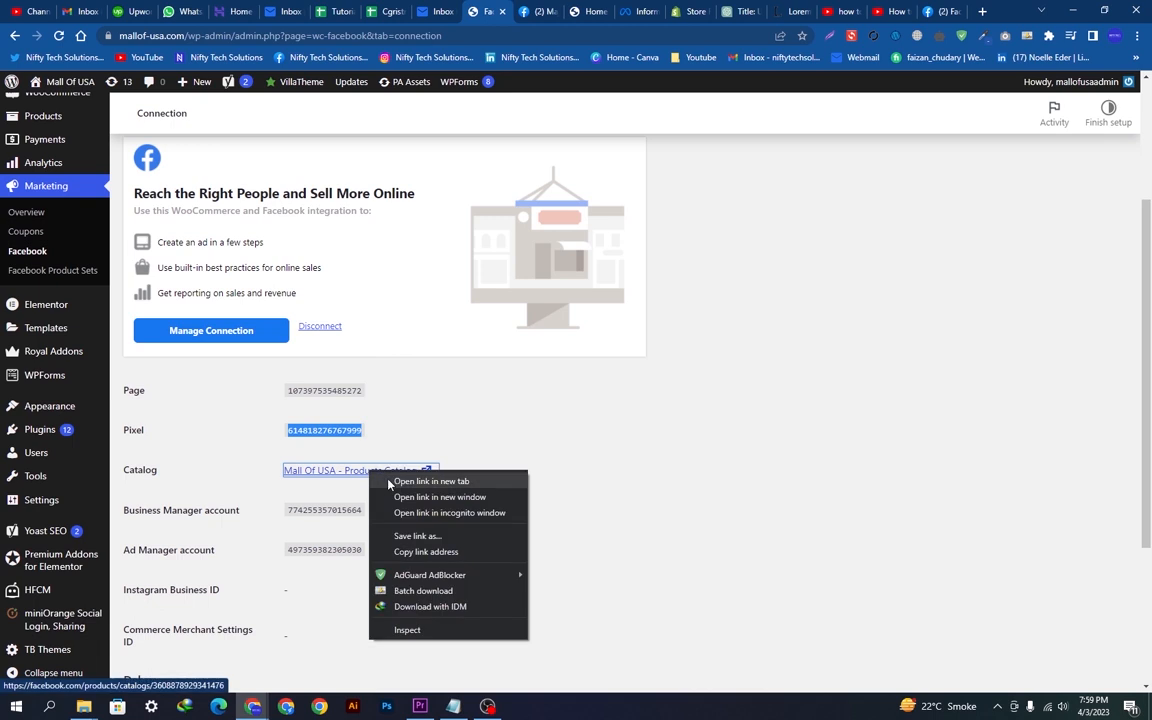
click(420, 478)
drag(378, 512, 295, 513)
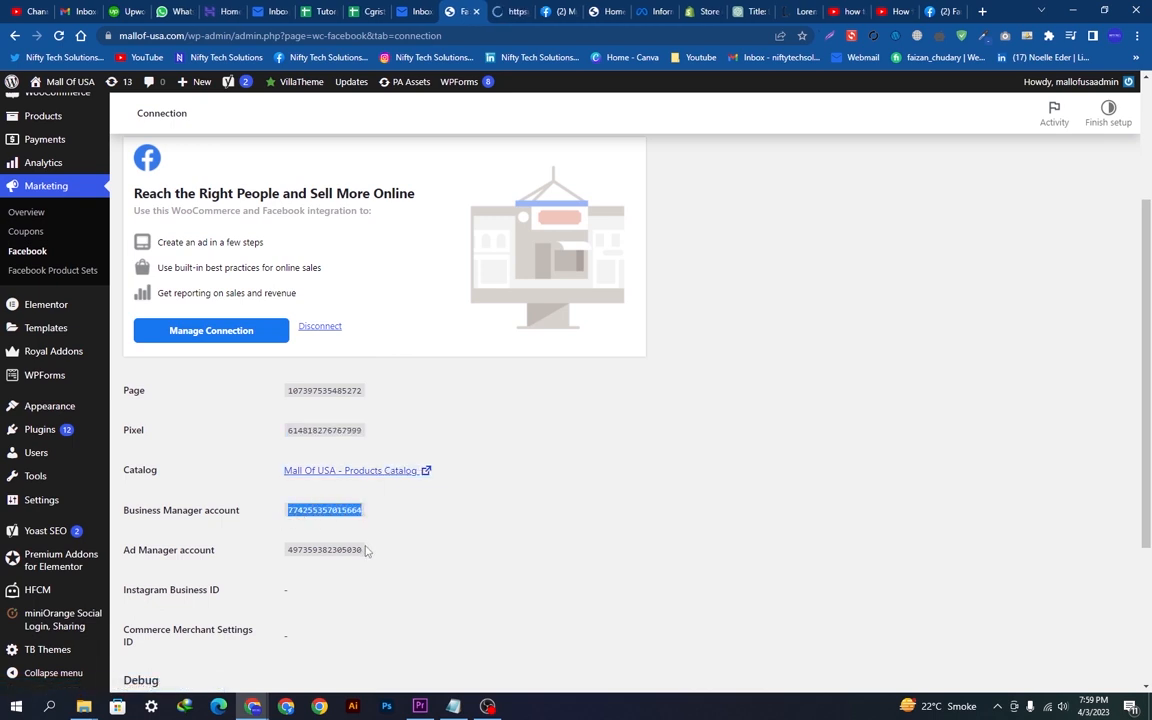
drag(368, 549, 284, 563)
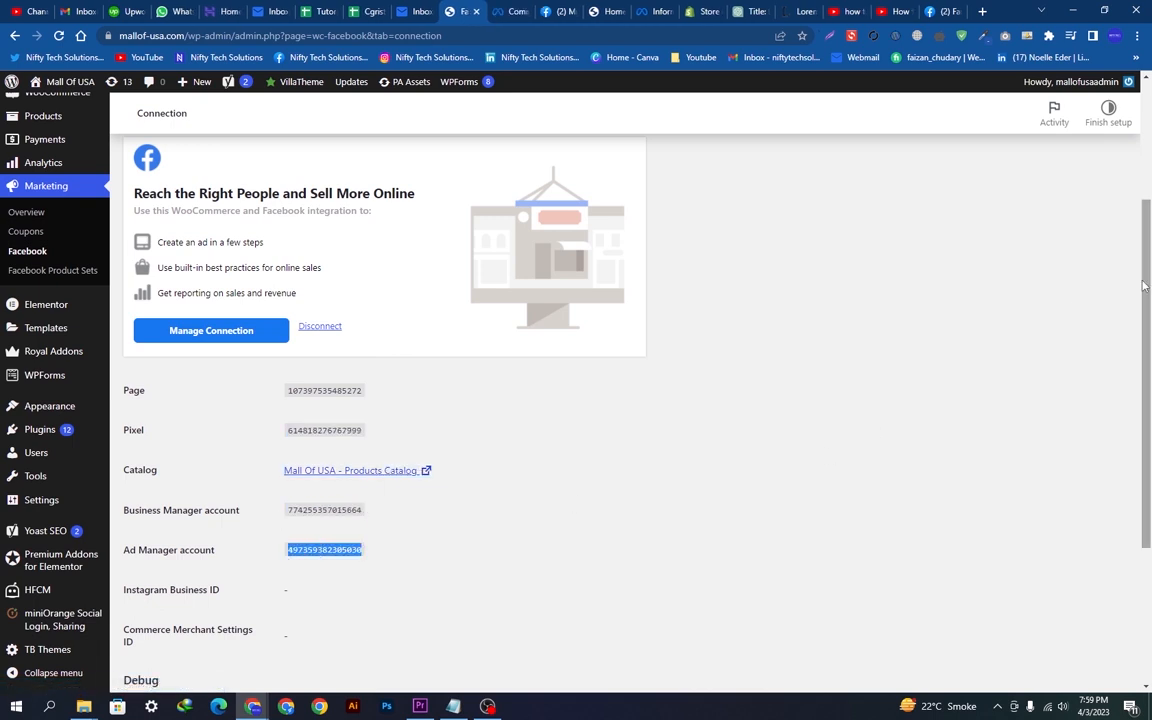
Save the connection settings with debug mode and new style feed generation off, and switch to the products catalog in Commerce Manager
scroll(381, 400, down, 3)
drag(256, 379, 171, 426)
click(276, 483)
click(172, 638)
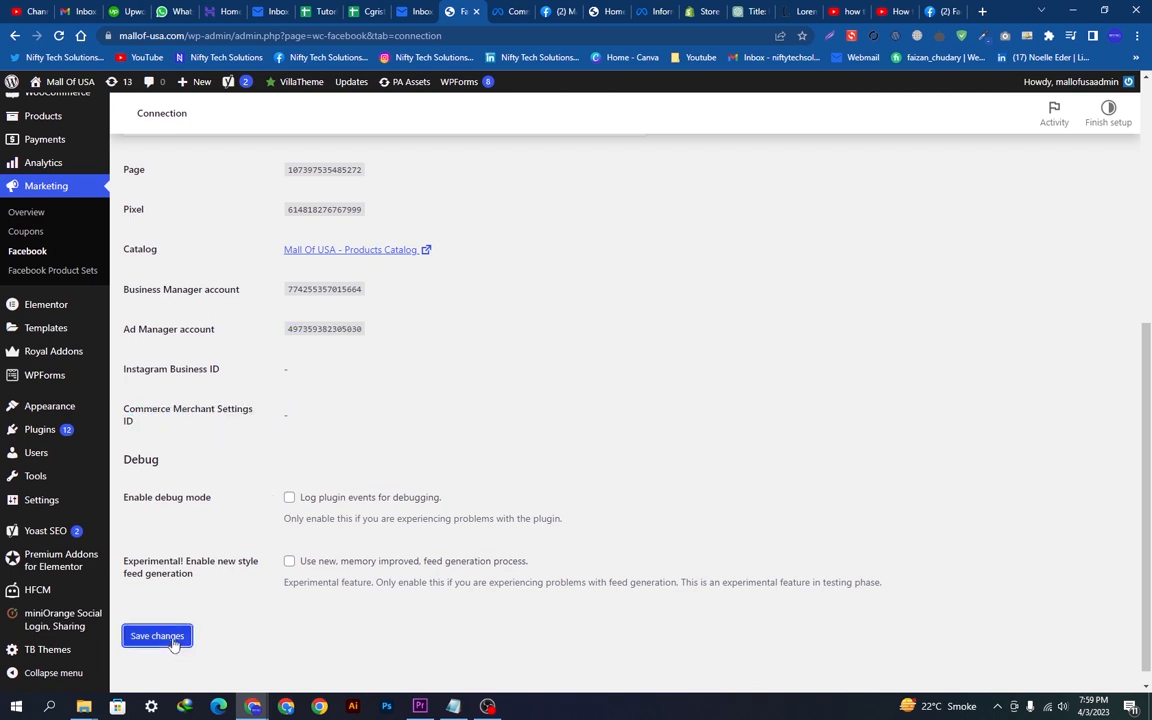
click(510, 11)
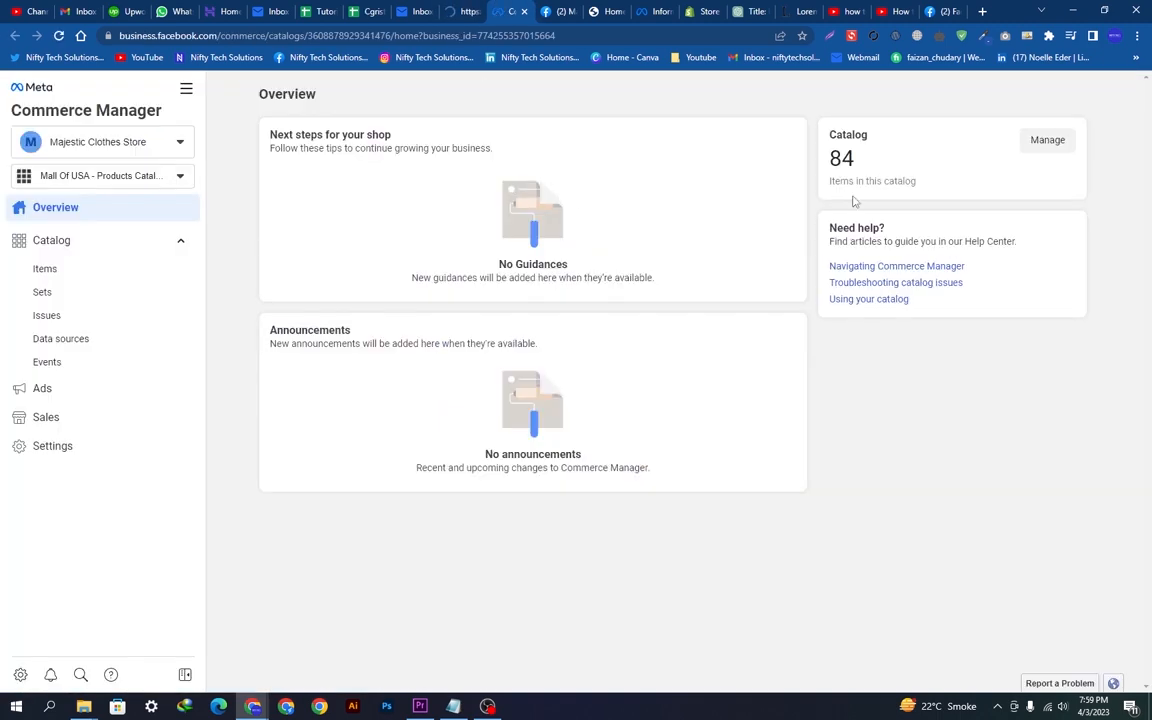
Check the item count on the catalog overview, open the catalog's item list and look through the active items
double_click(842, 158)
double_click(828, 138)
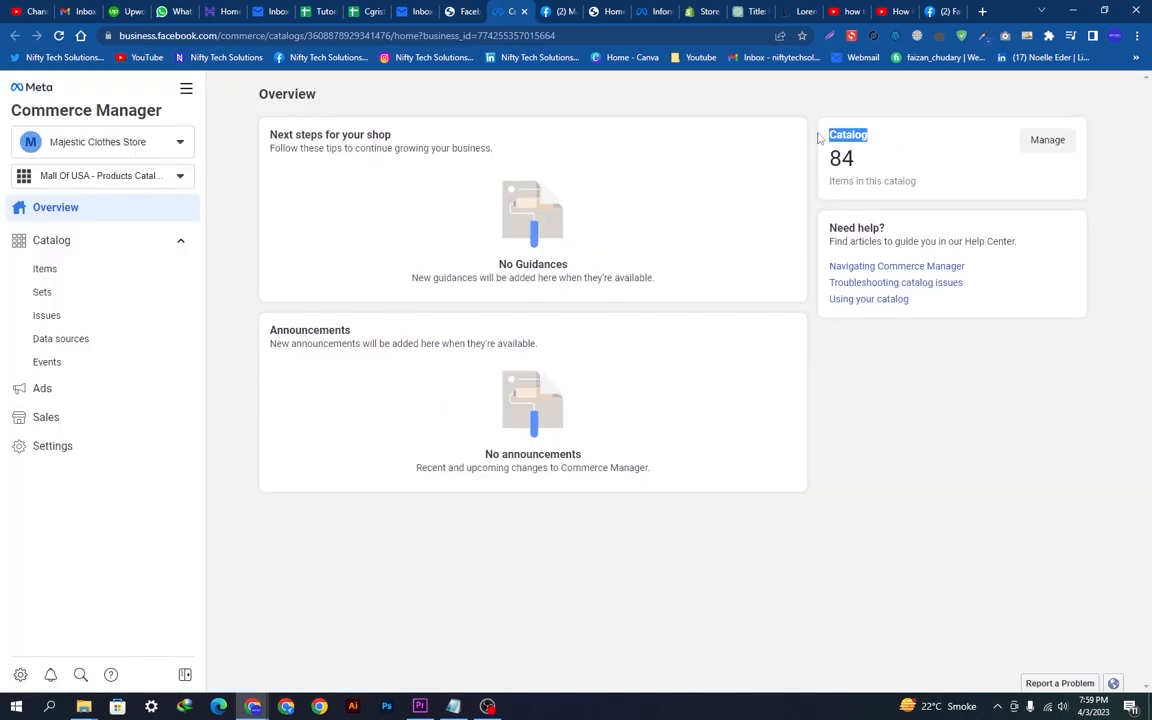
double_click(852, 162)
double_click(828, 146)
click(1043, 140)
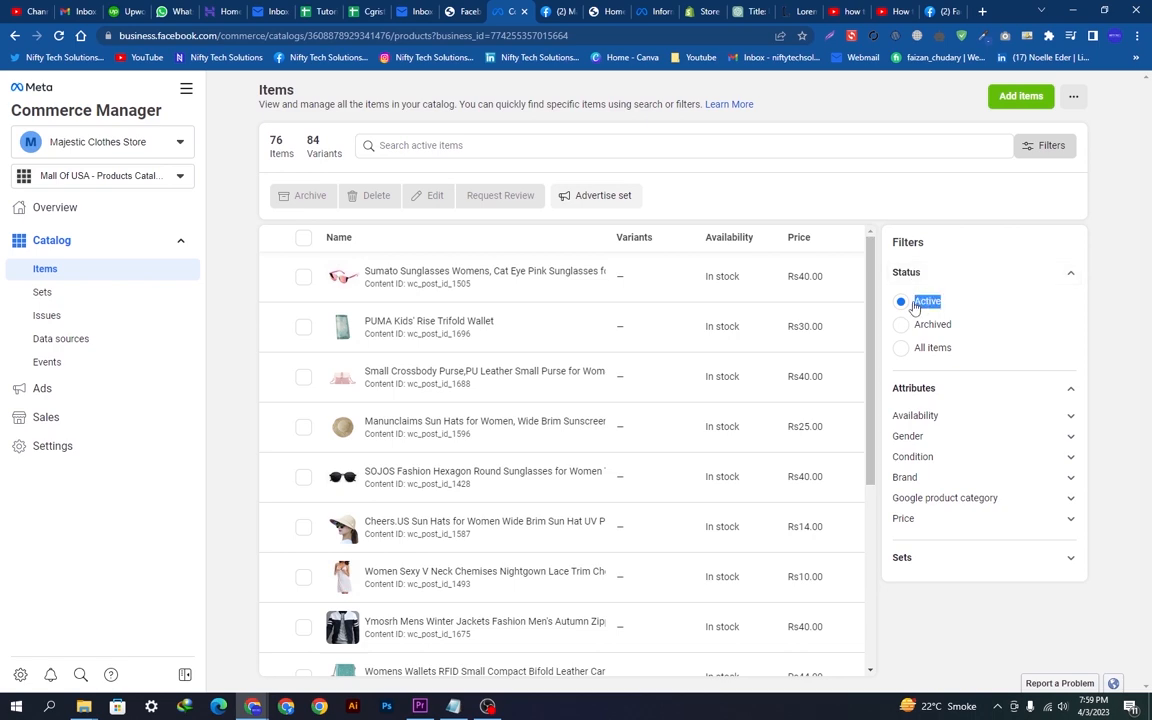
drag(870, 260, 880, 497)
scroll(800, 410, down, 5)
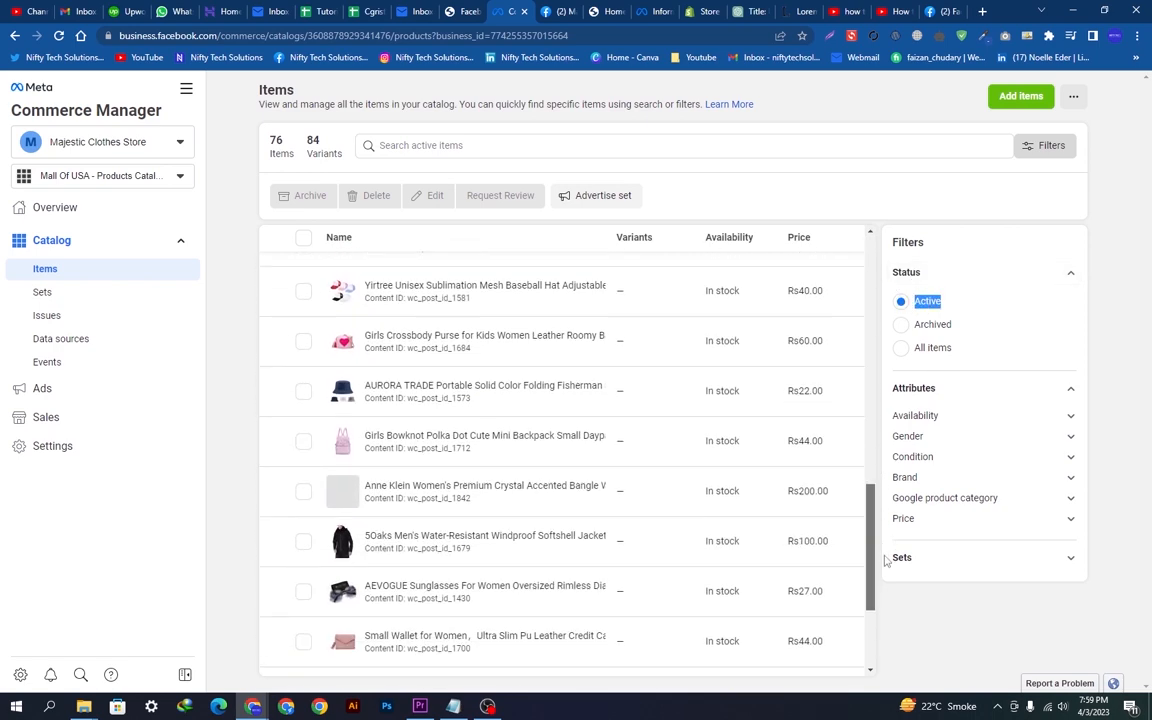
Examine the Availability, Gender and Condition filter options for the catalog items, leaving all of them unselected
click(1072, 421)
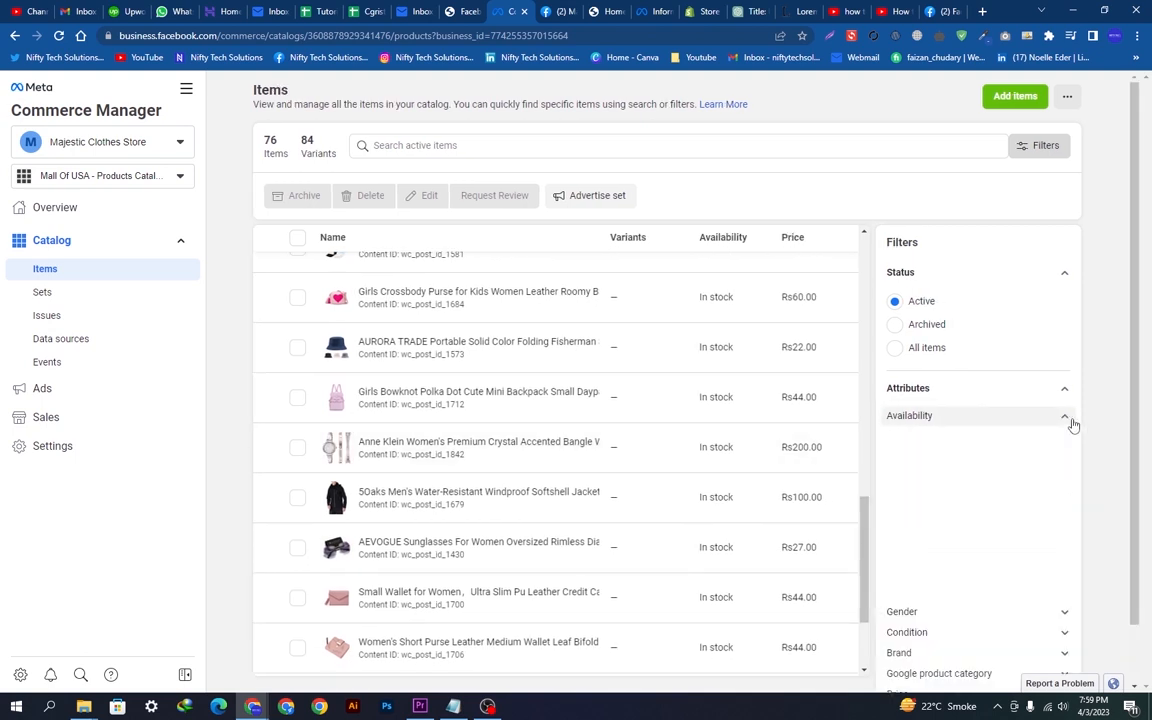
click(1072, 424)
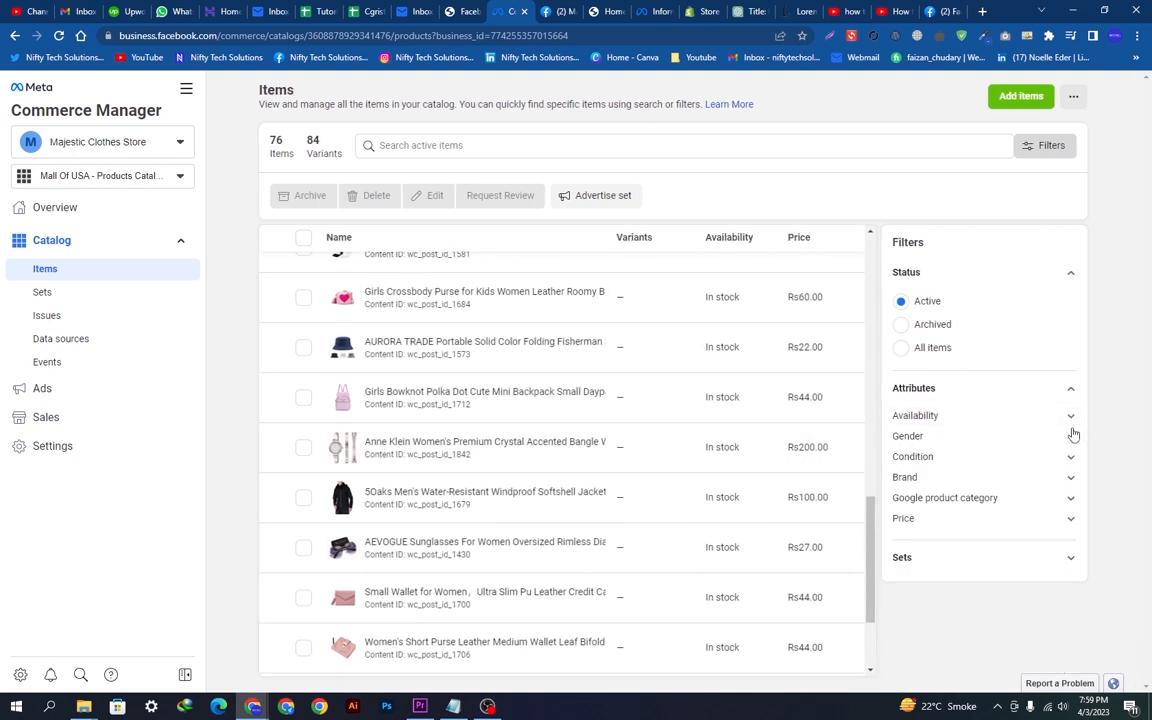
click(1072, 427)
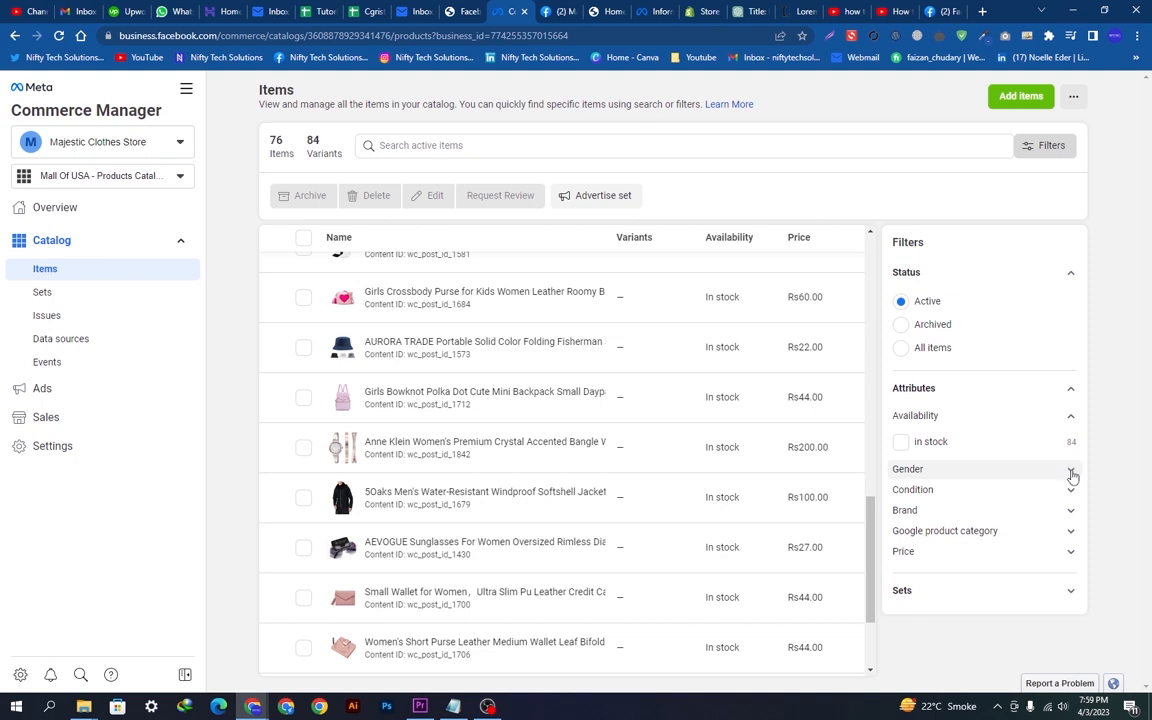
click(1069, 472)
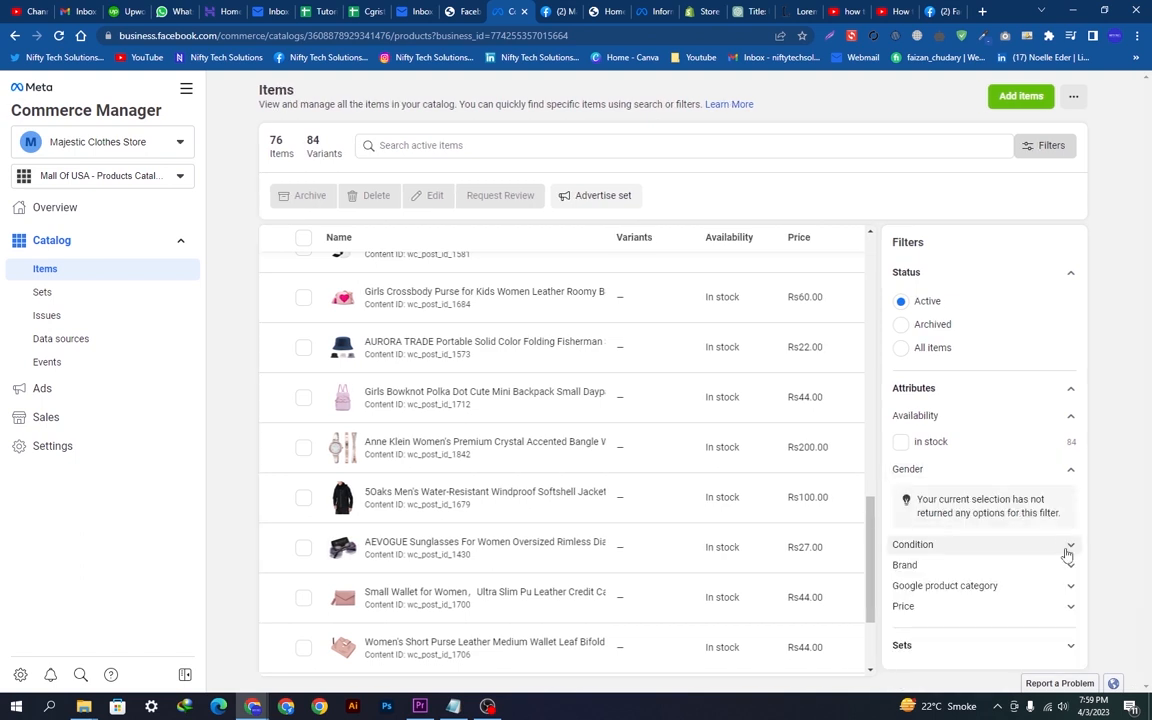
click(1068, 545)
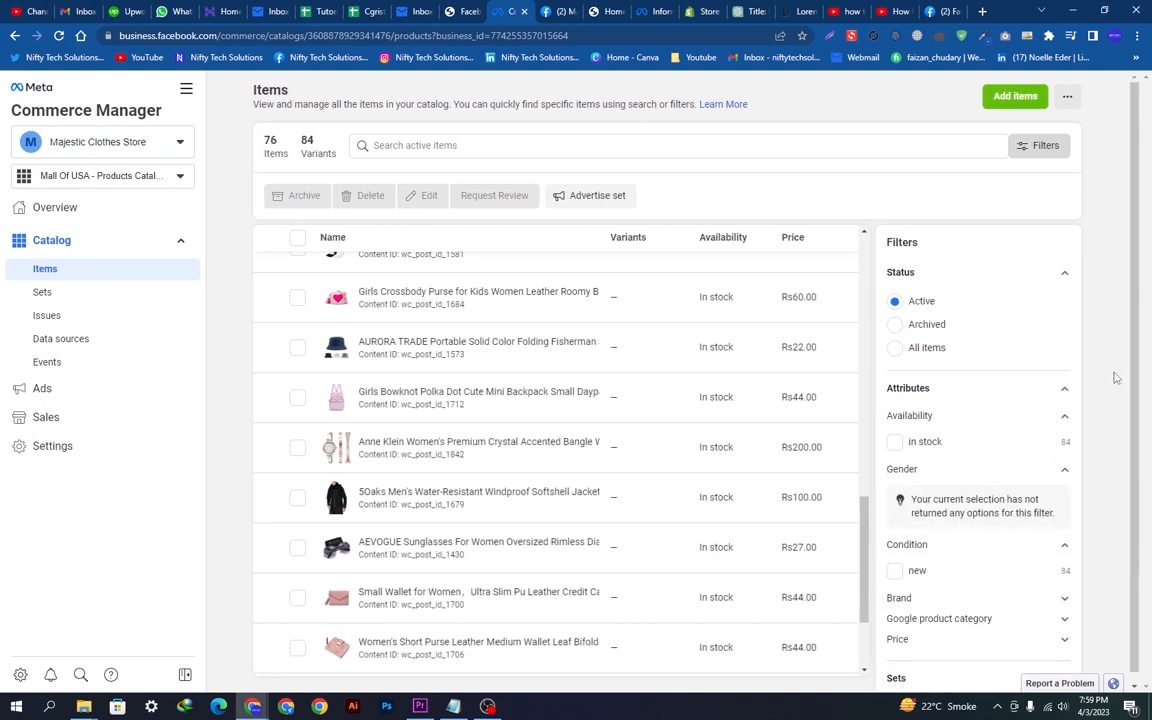
scroll(1090, 450, down, 1)
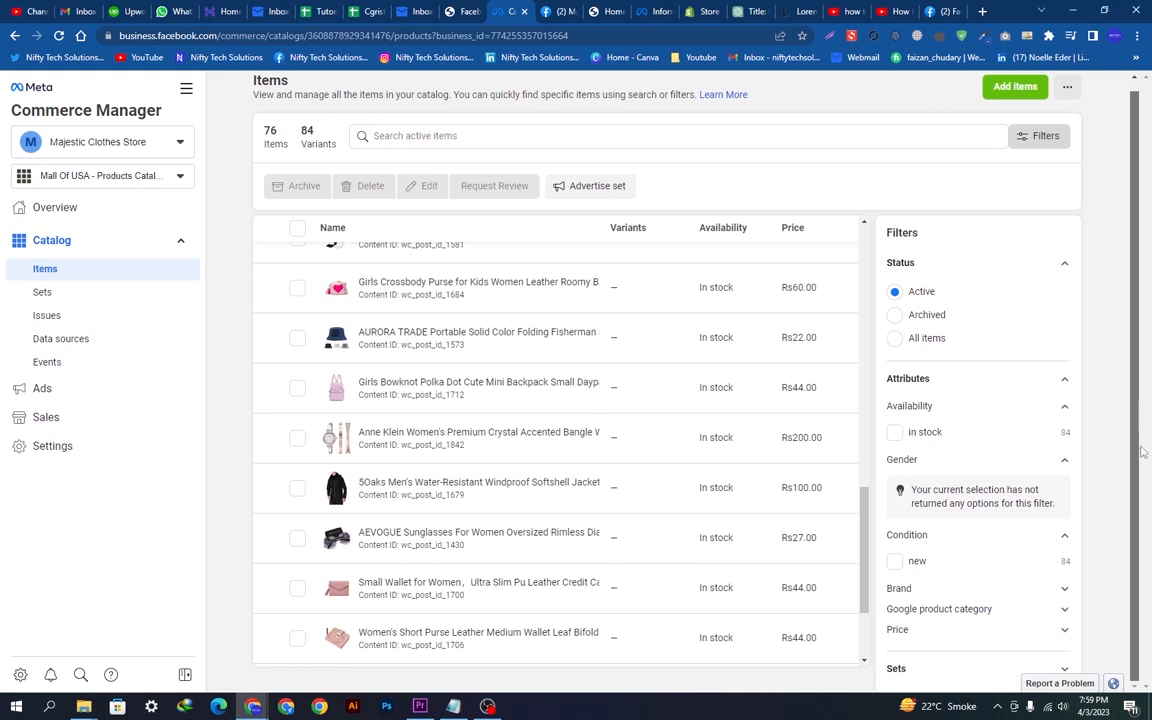
click(1064, 538)
click(1070, 416)
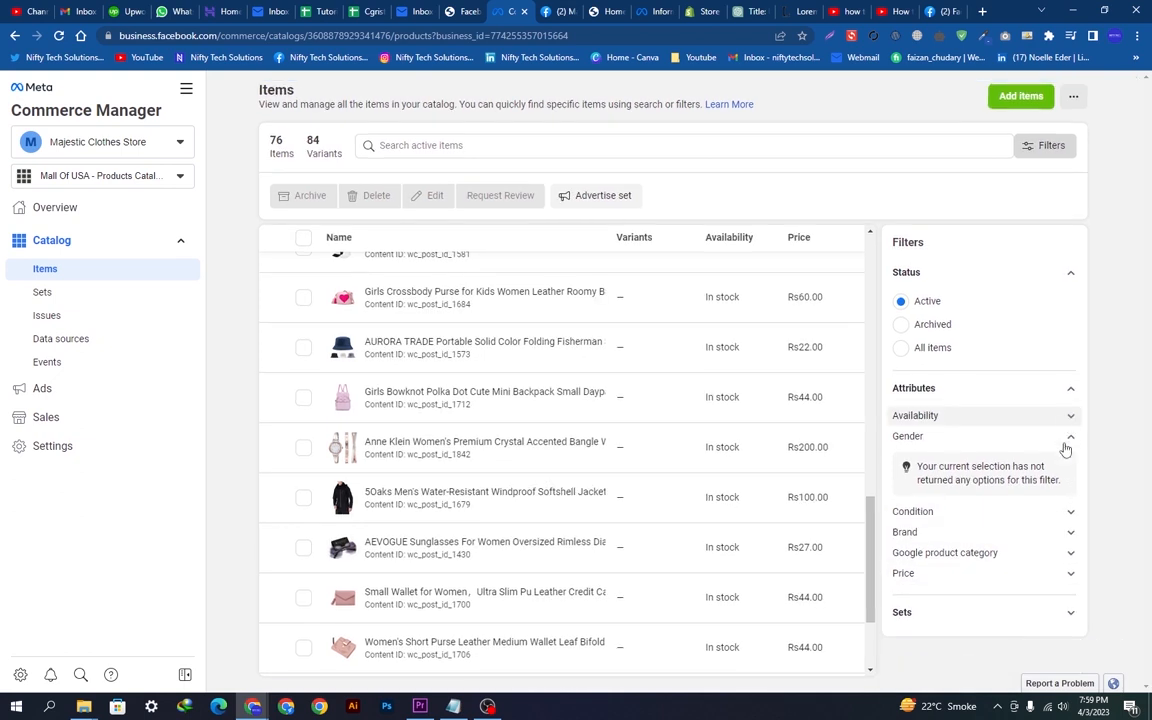
Examine the Brand and Price filter options for the catalog items and collapse them without setting a filter
click(1072, 533)
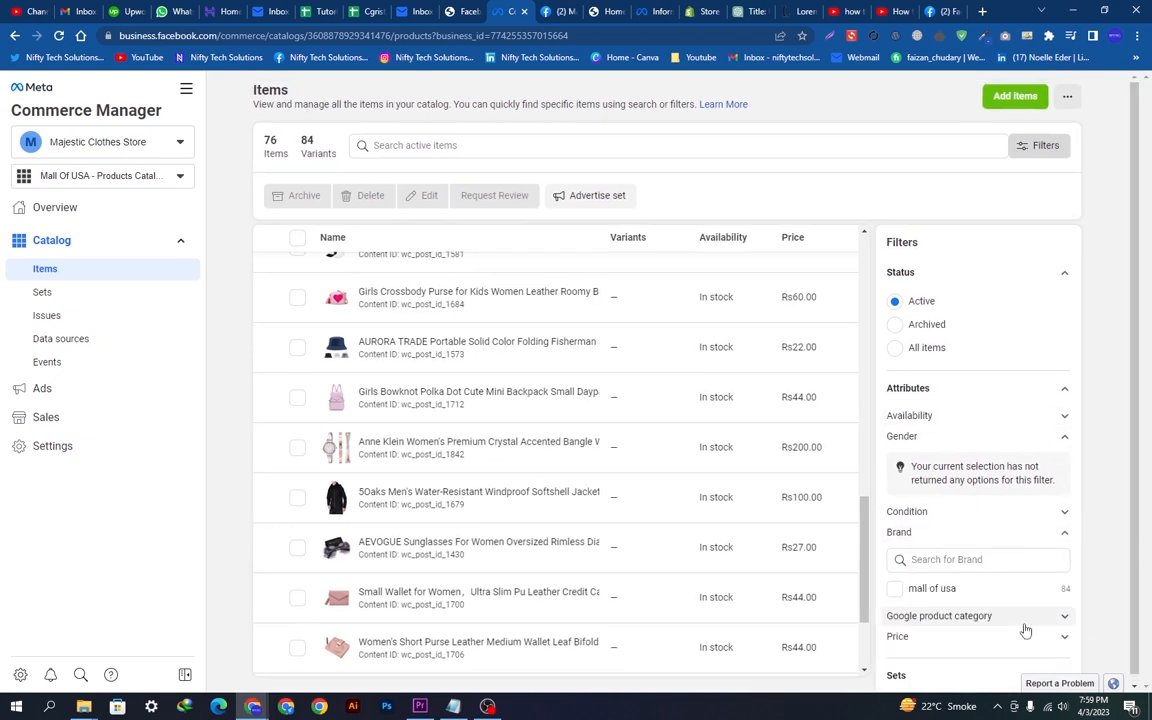
click(1068, 535)
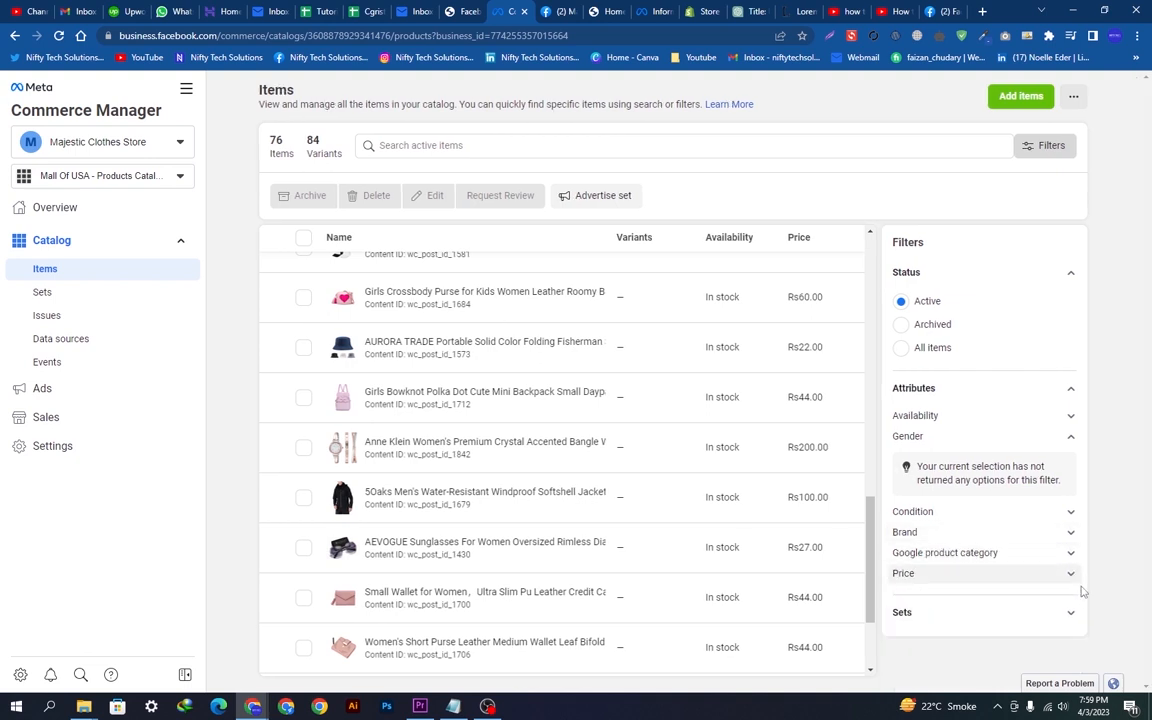
click(1070, 580)
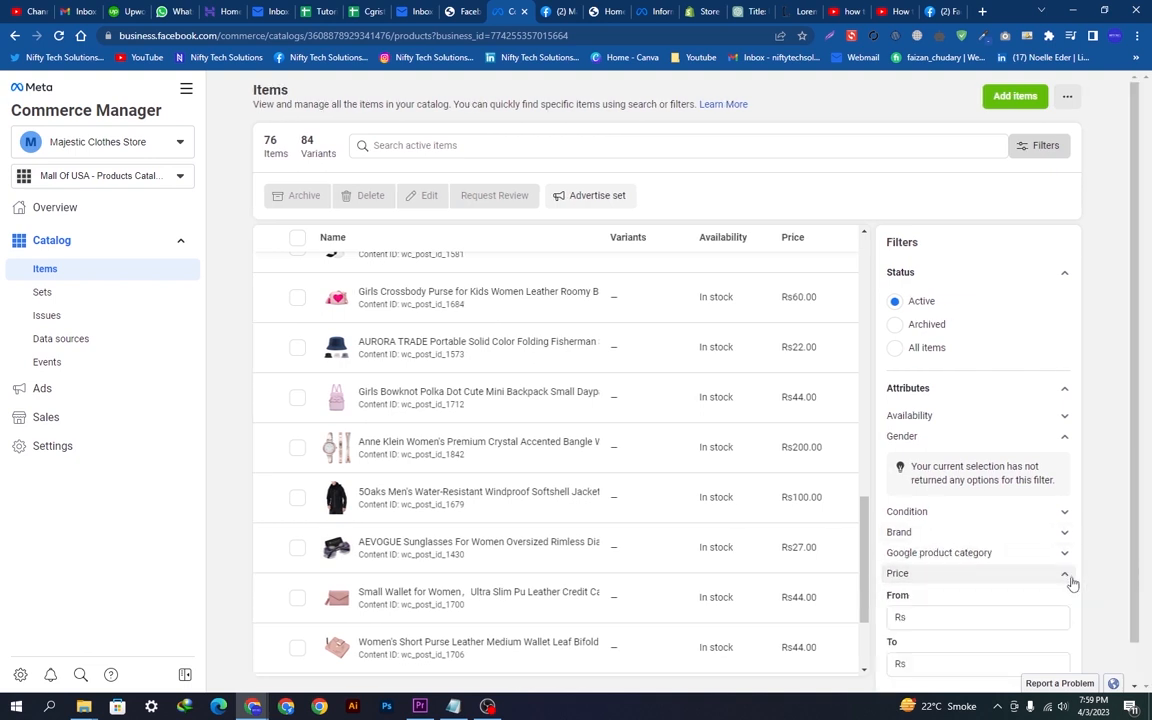
scroll(1064, 589, down, 1)
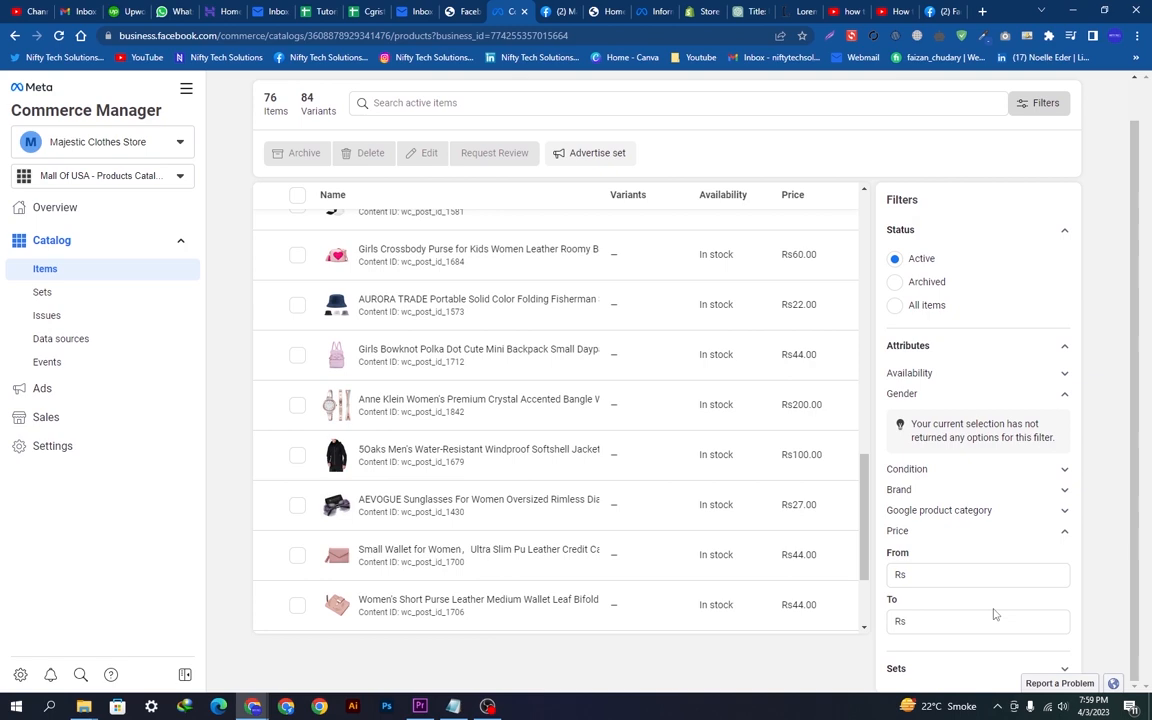
click(1064, 532)
scroll(648, 455, up, 5)
Switch back to the Mall Of USA store admin, look over the Facebook connection settings and list all store products
click(449, 8)
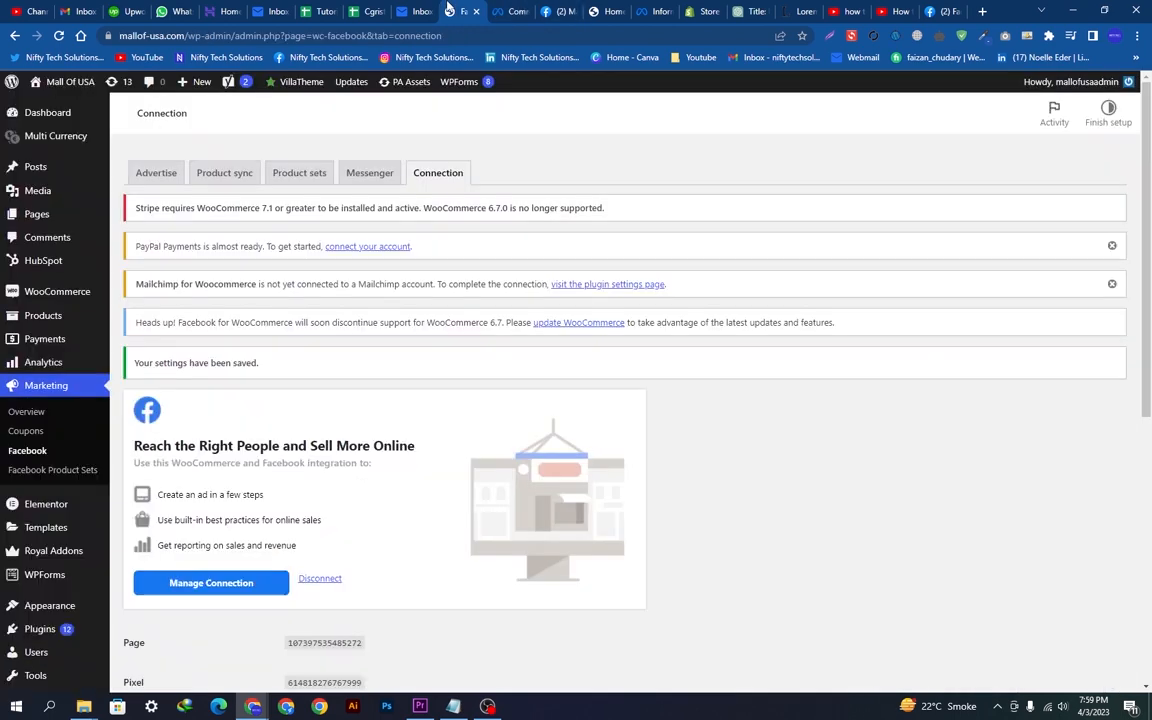
scroll(600, 489, down, 5)
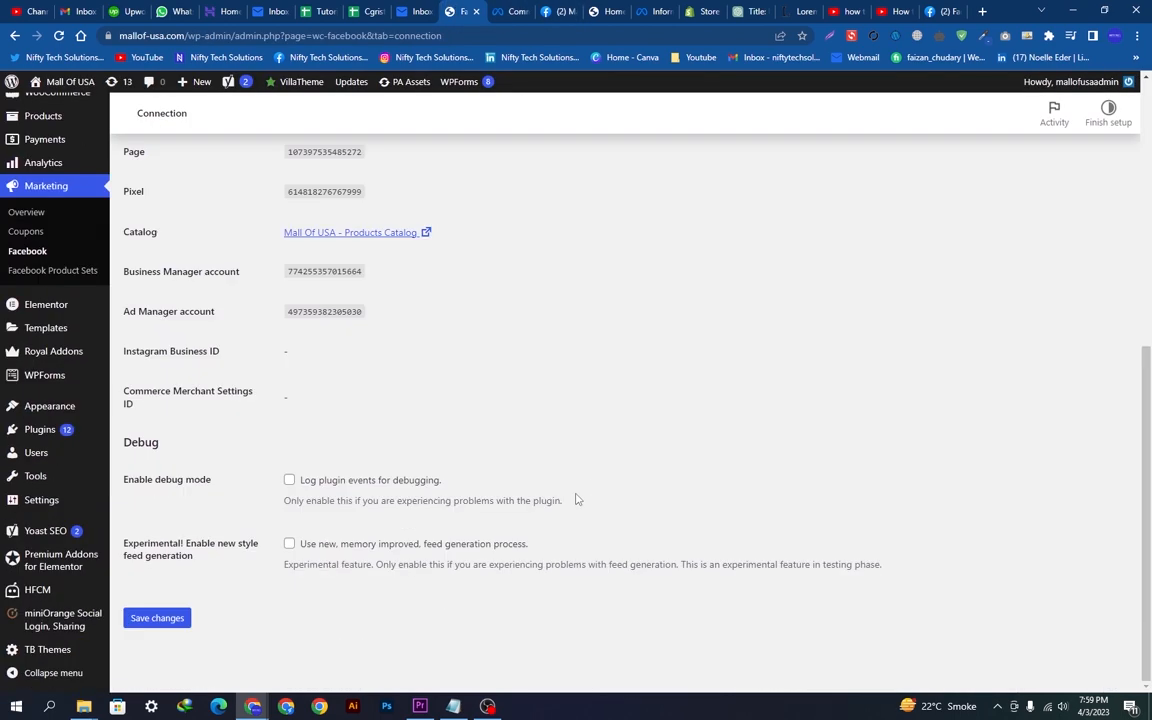
scroll(579, 456, up, 5)
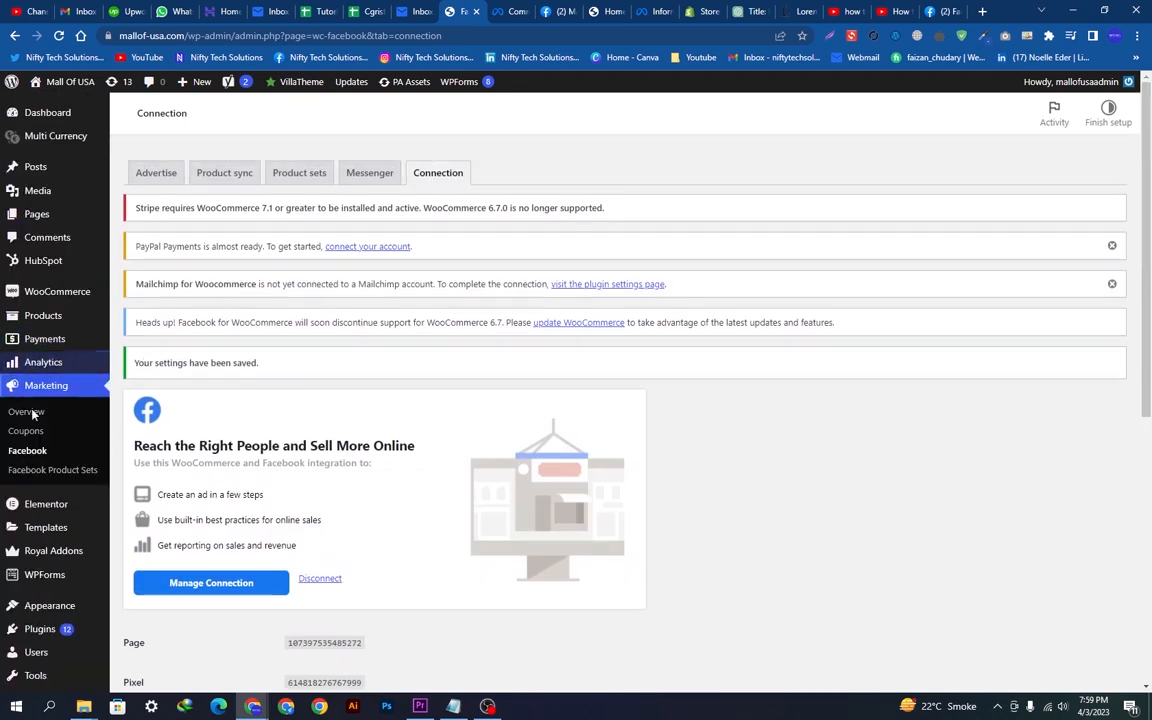
mouse_move(41, 316)
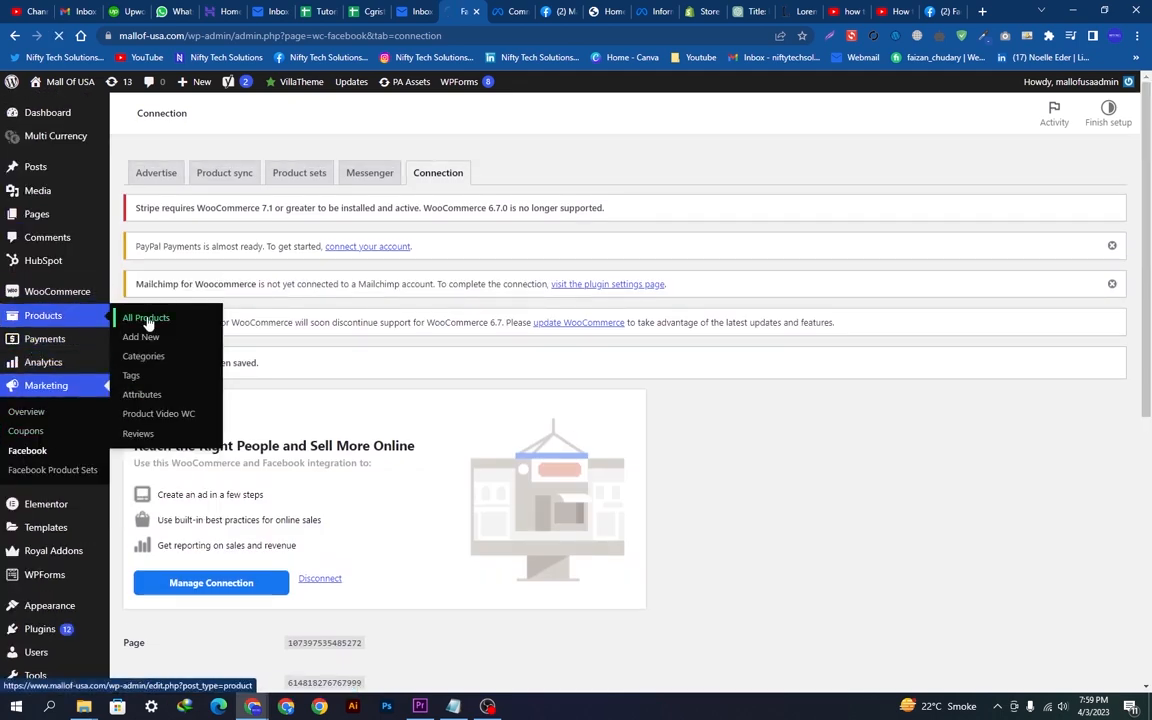
click(146, 317)
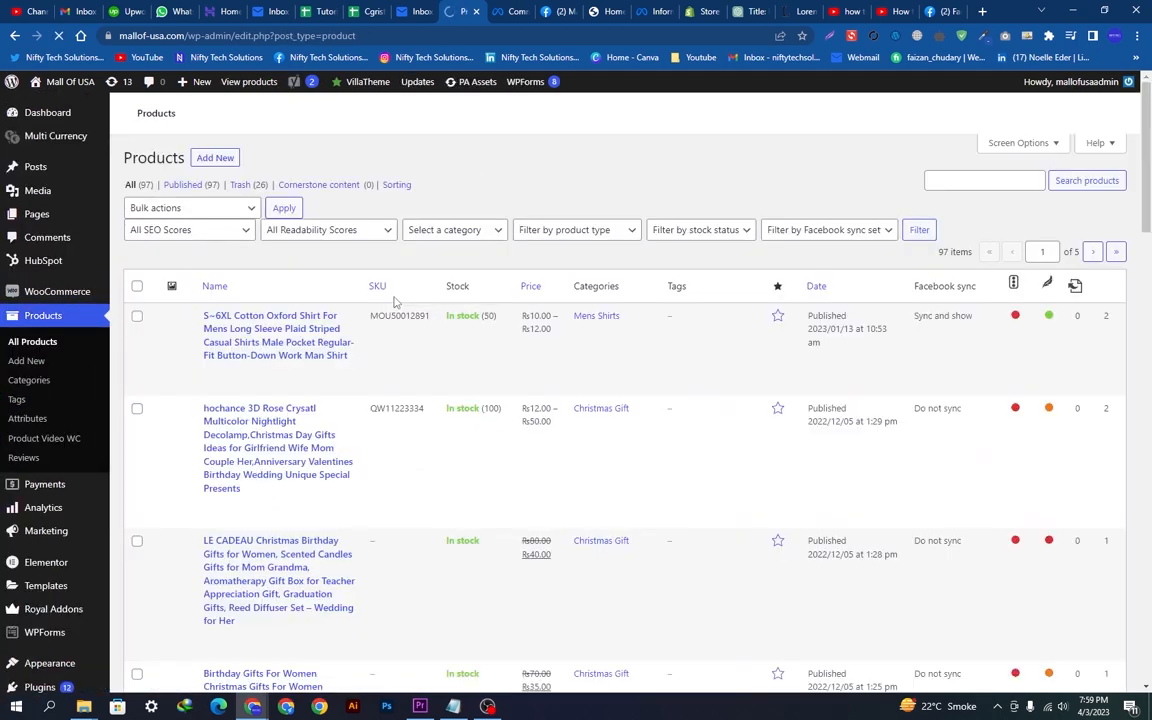
Apply the Include in Facebook sync bulk action to the product list with no products selected
click(204, 327)
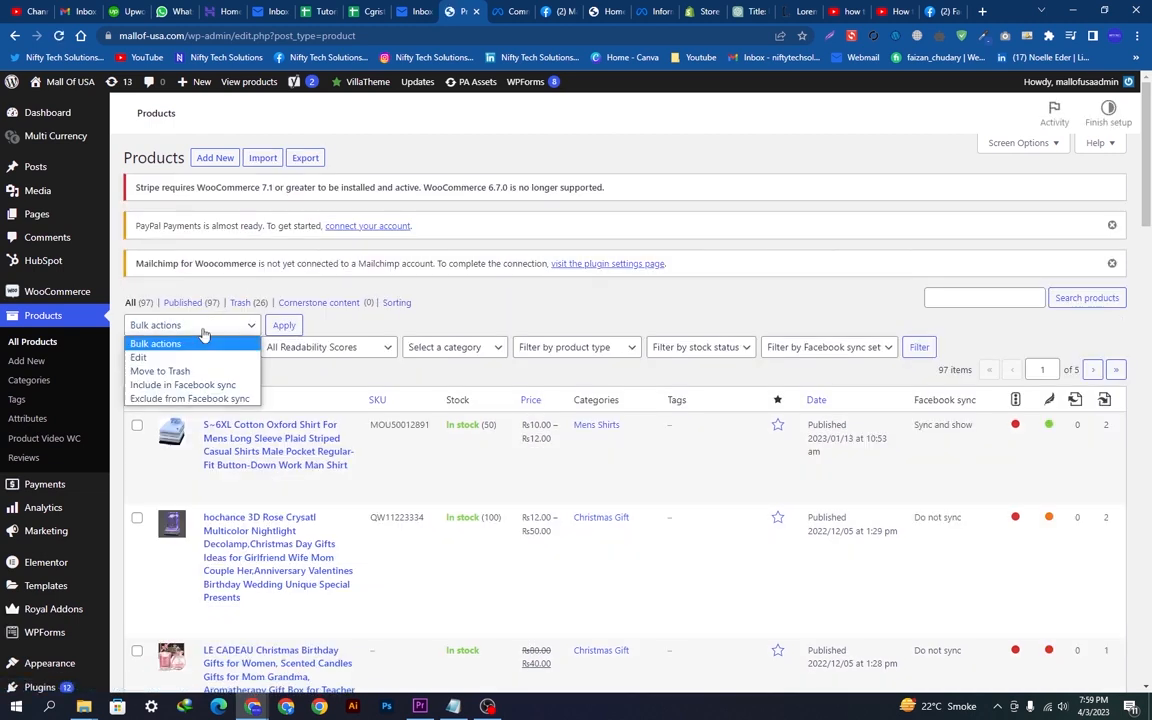
click(198, 386)
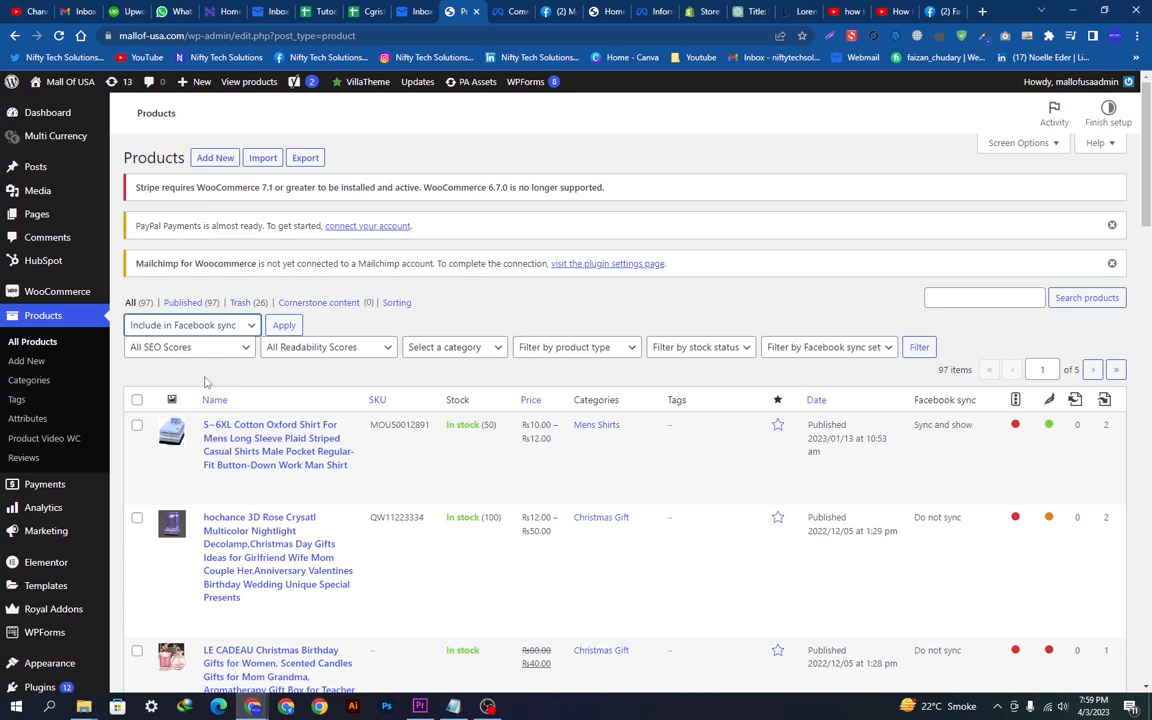
click(283, 326)
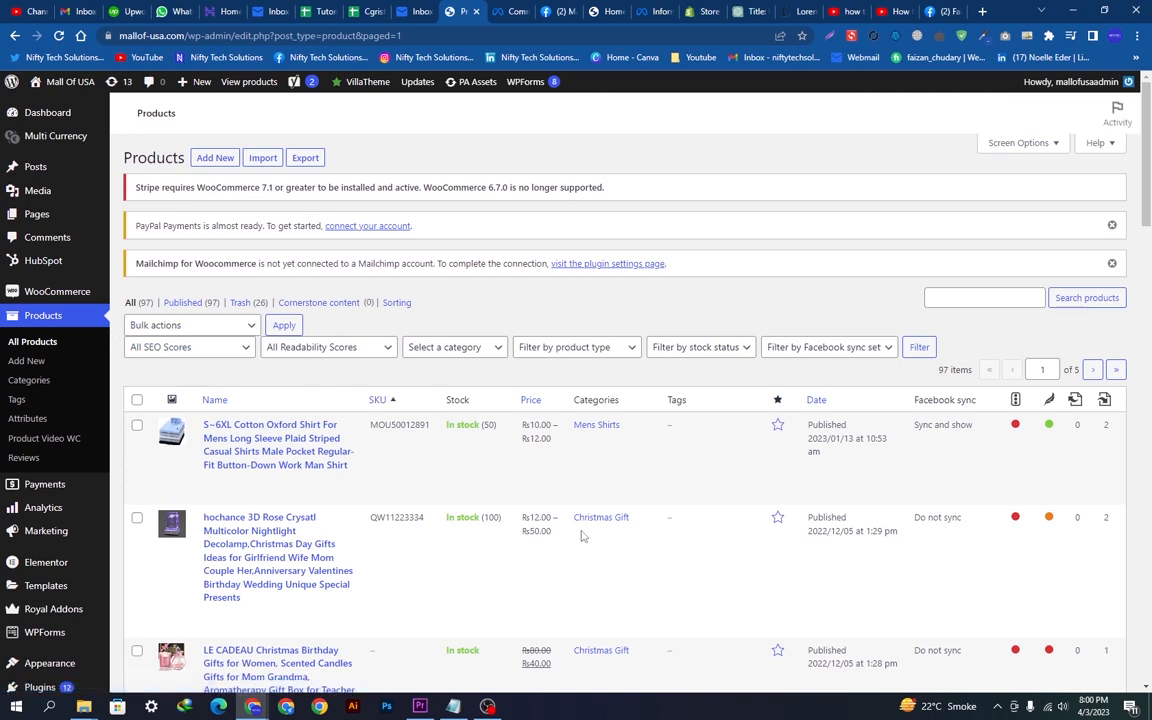
Compare the catalog items in Commerce Manager with the product list in the Mall Of USA store admin
click(512, 10)
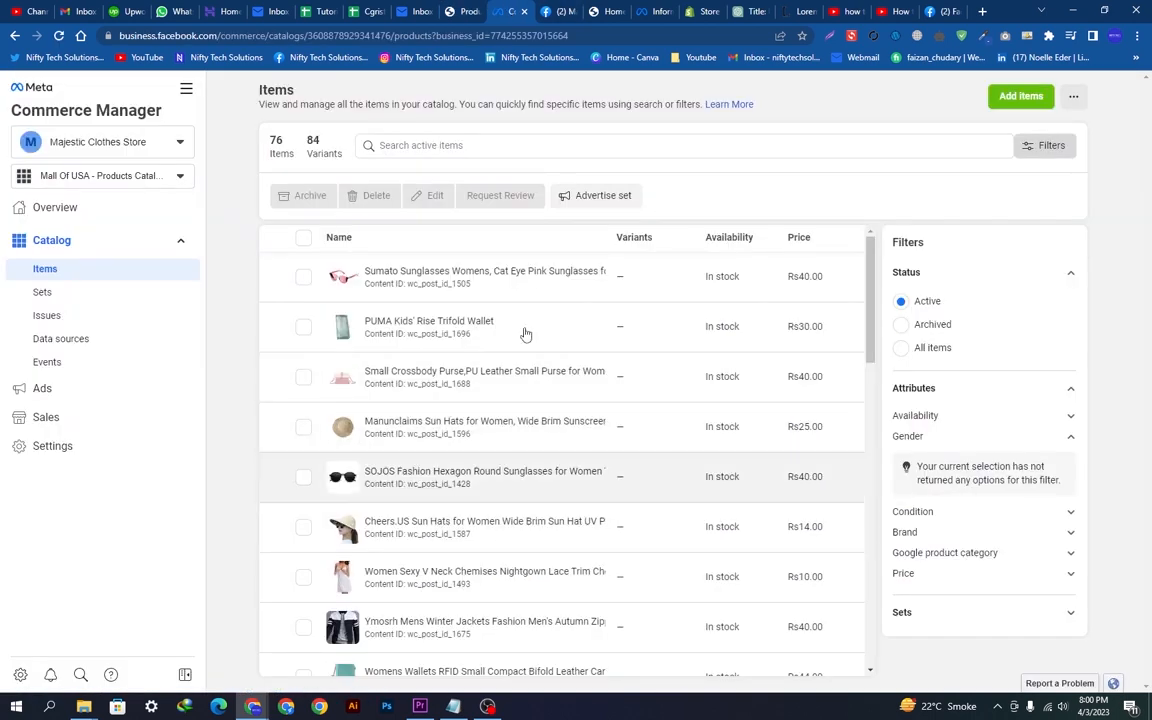
scroll(645, 409, down, 5)
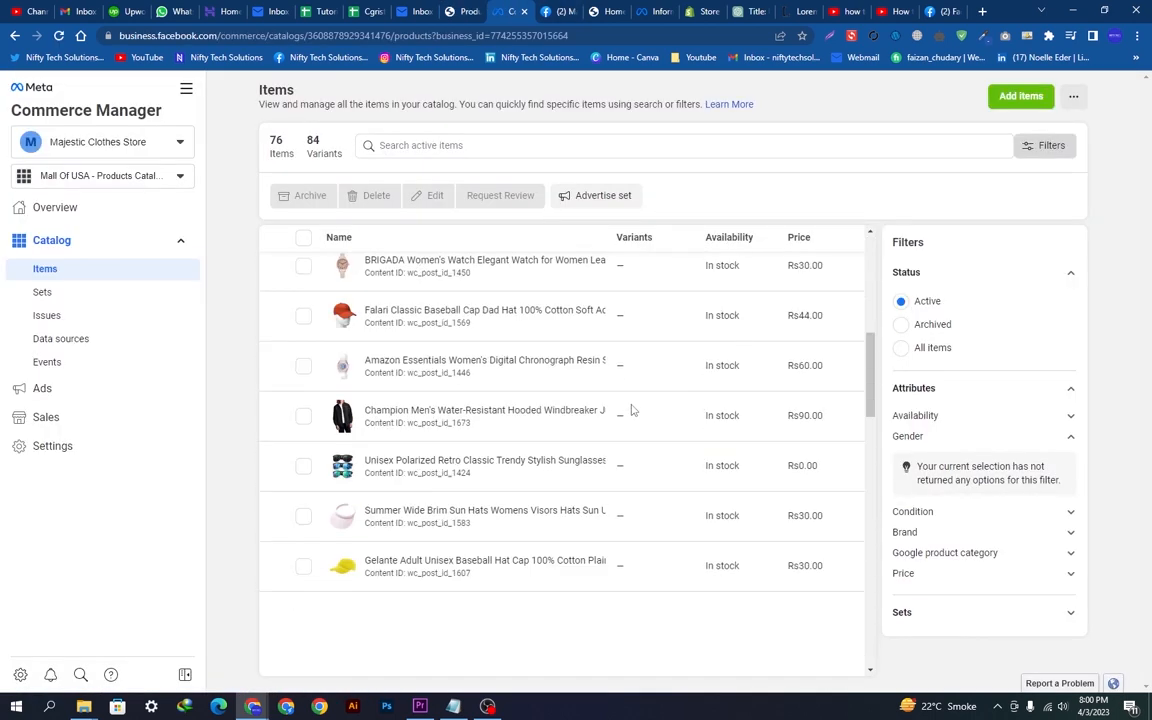
scroll(630, 398, up, 5)
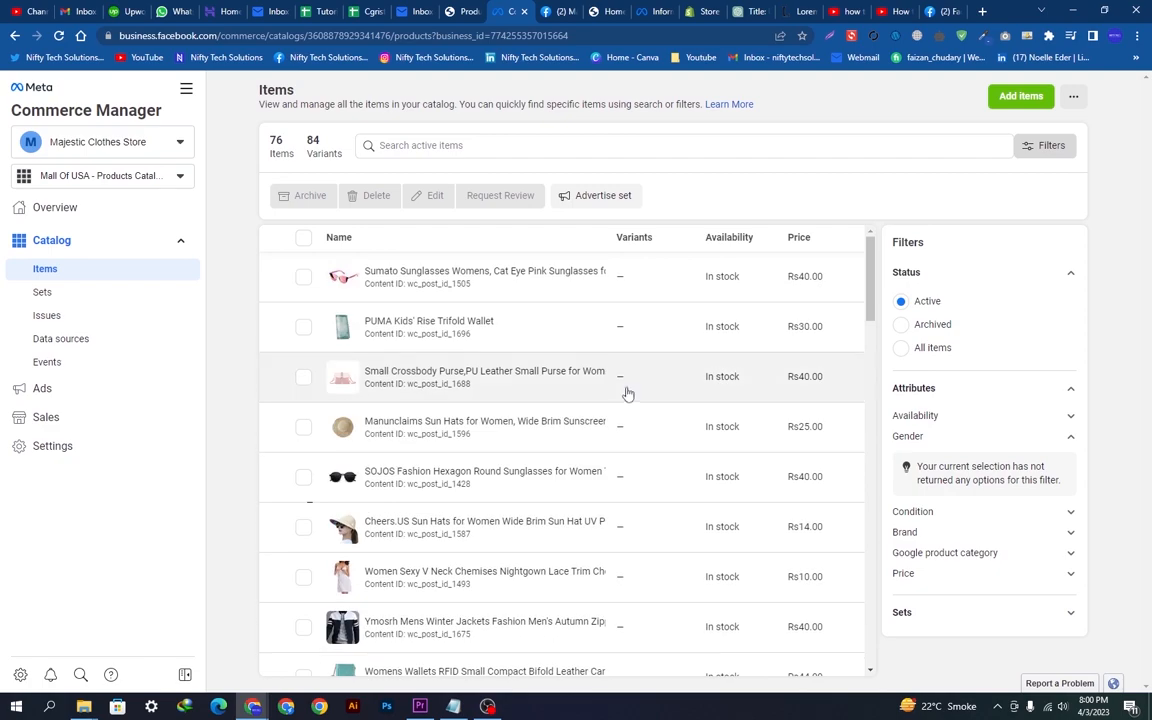
click(457, 10)
scroll(509, 345, down, 5)
scroll(514, 360, up, 5)
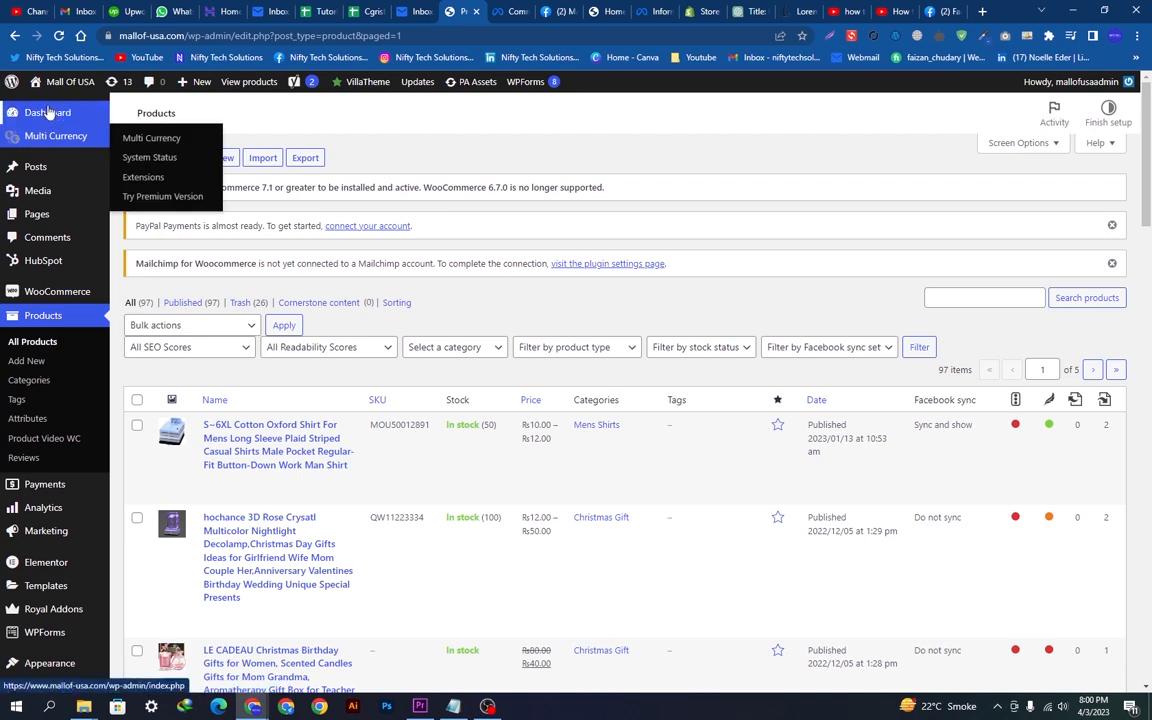
Open the Mall Of USA admin dashboard home and look over its widgets
click(155, 113)
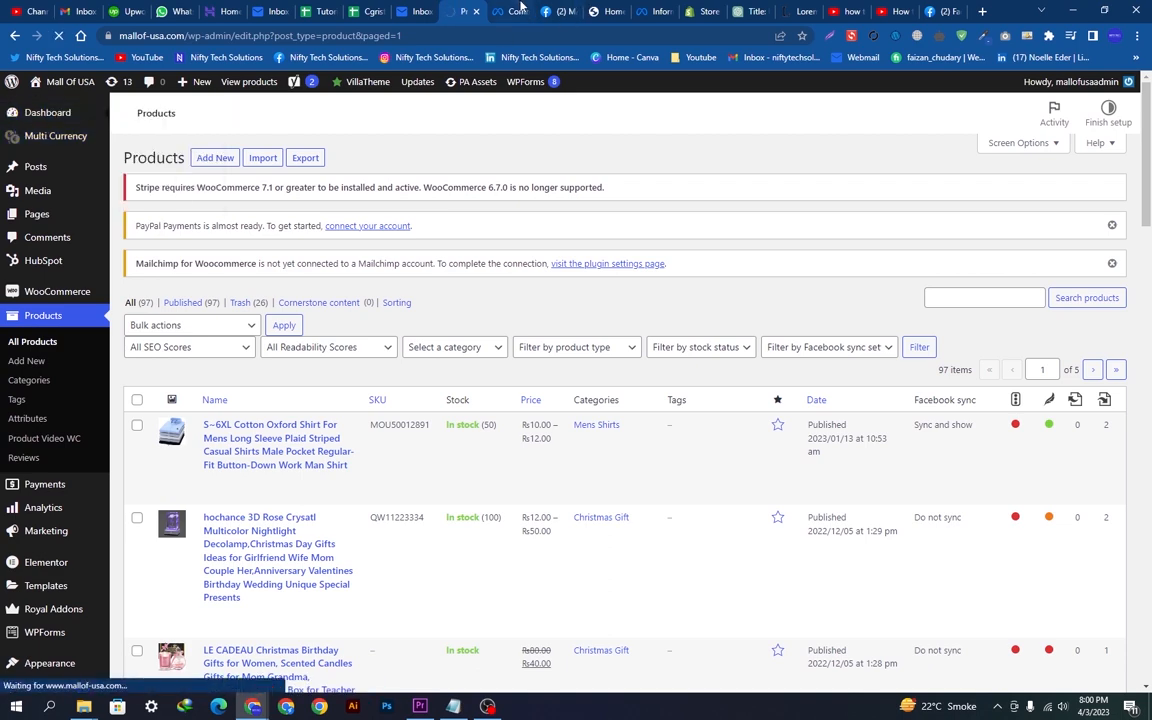
scroll(472, 340, down, 4)
scroll(482, 351, up, 4)
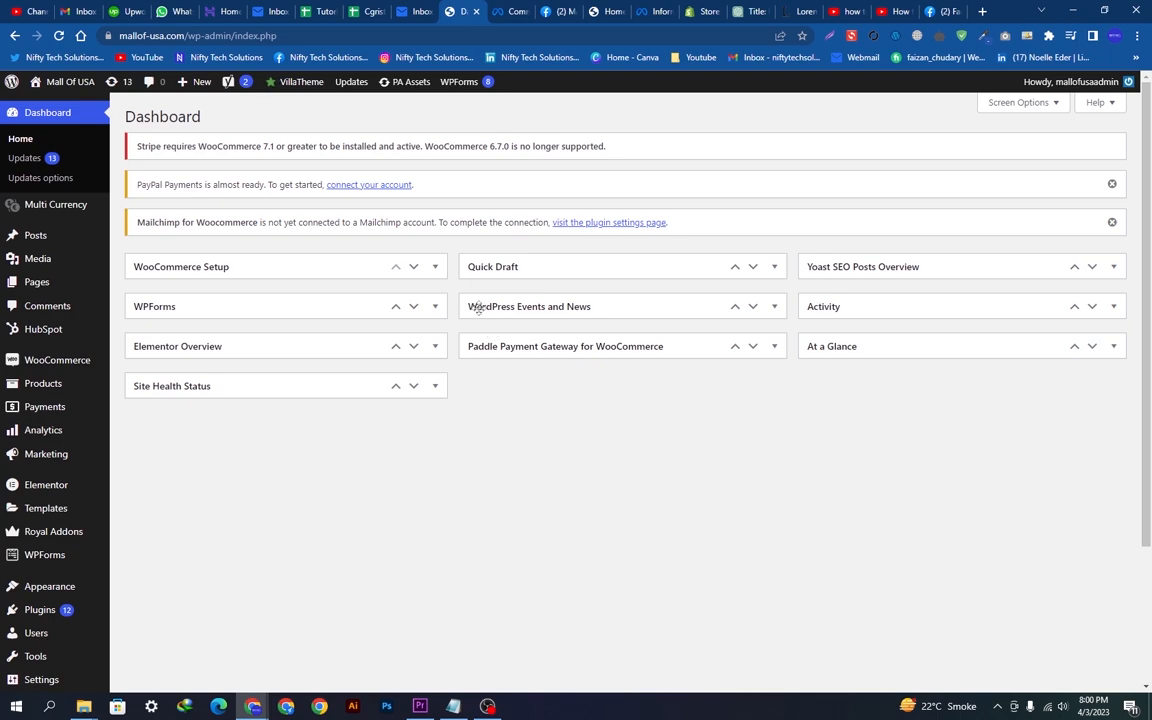
scroll(478, 320, down, 3)
scroll(510, 455, up, 2)
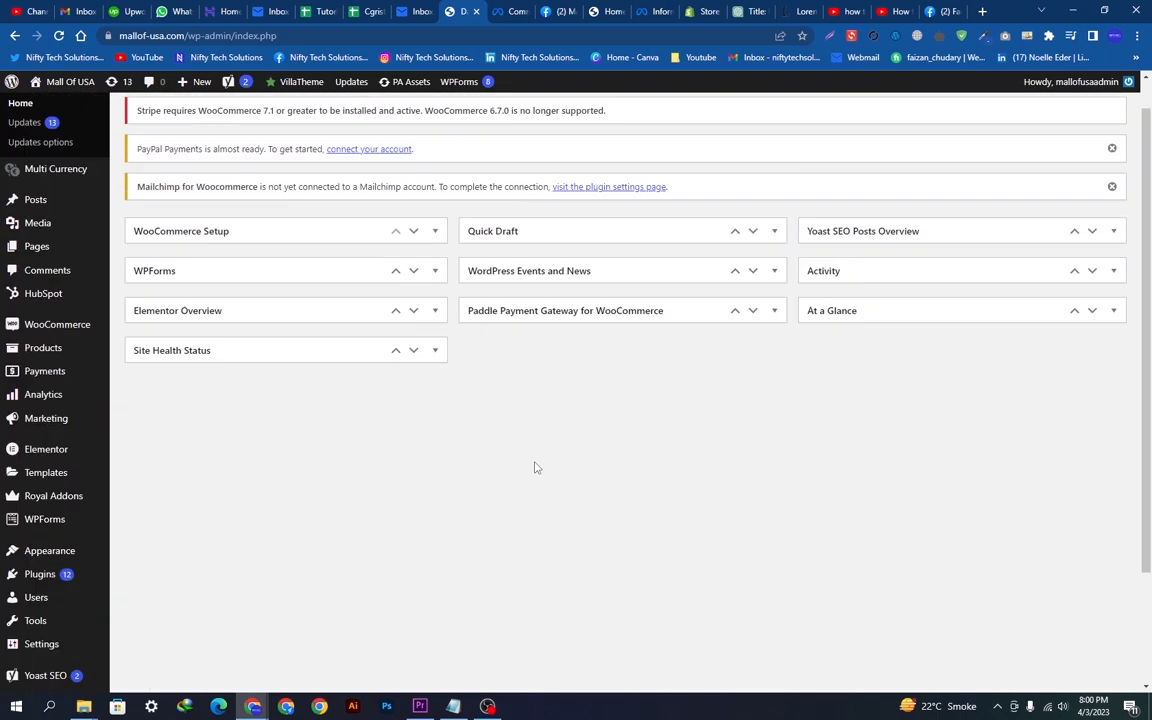